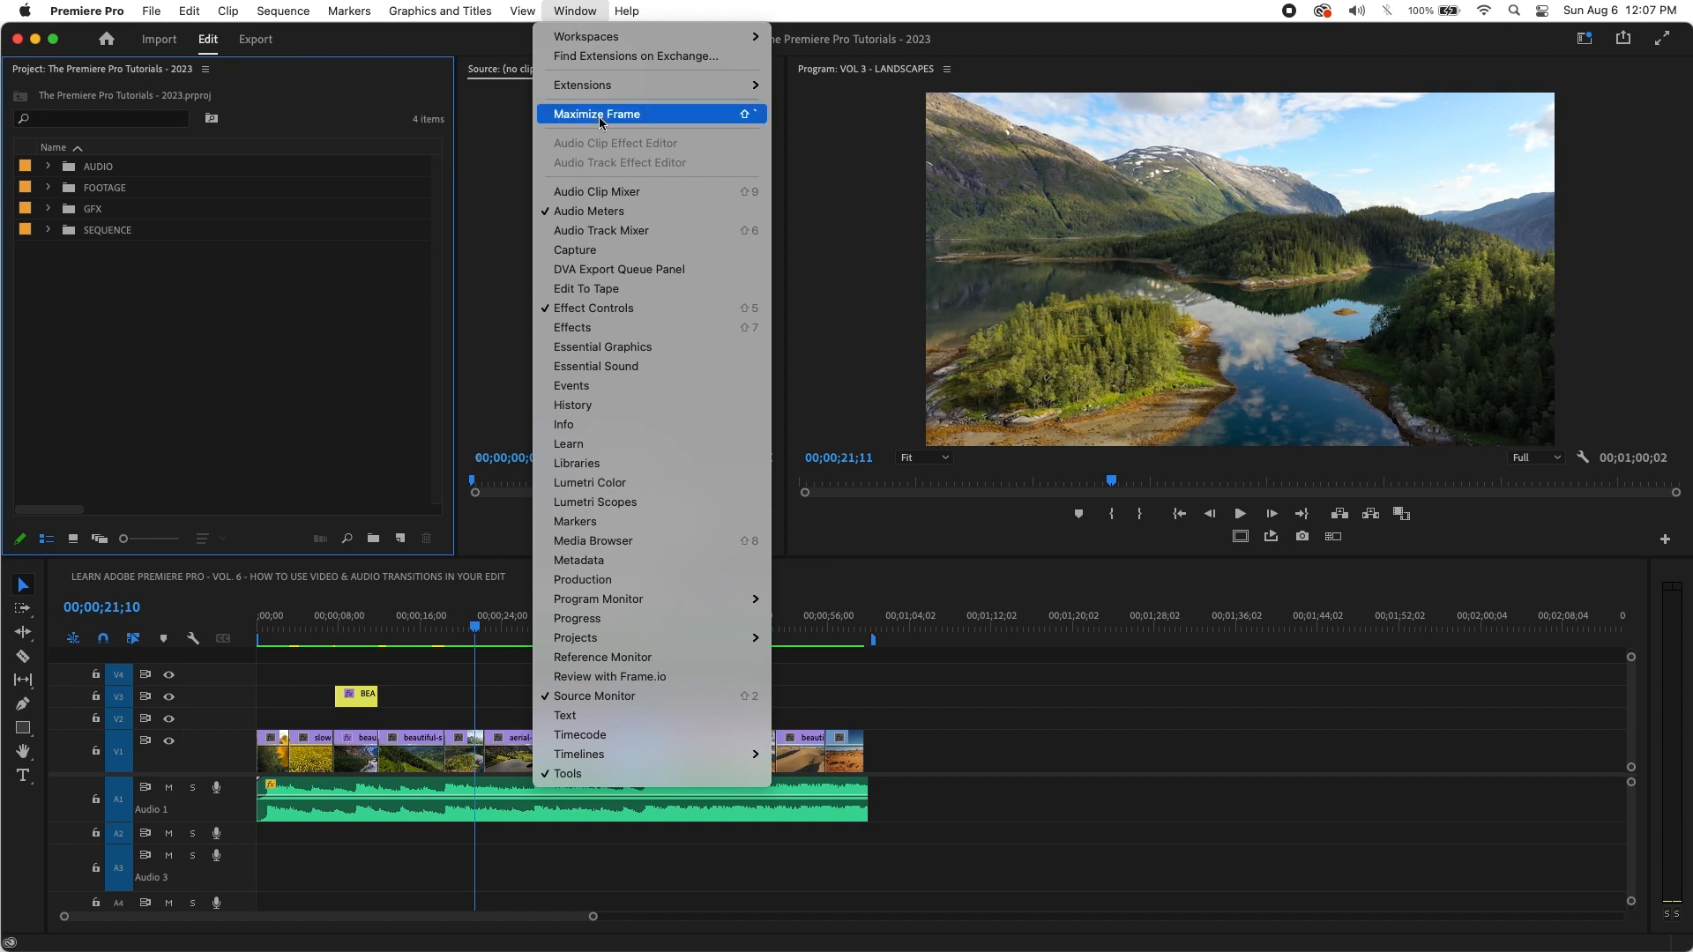
Step: Show the Effects panel with Video Transitions > Dissolve expanded
left_click(642, 329)
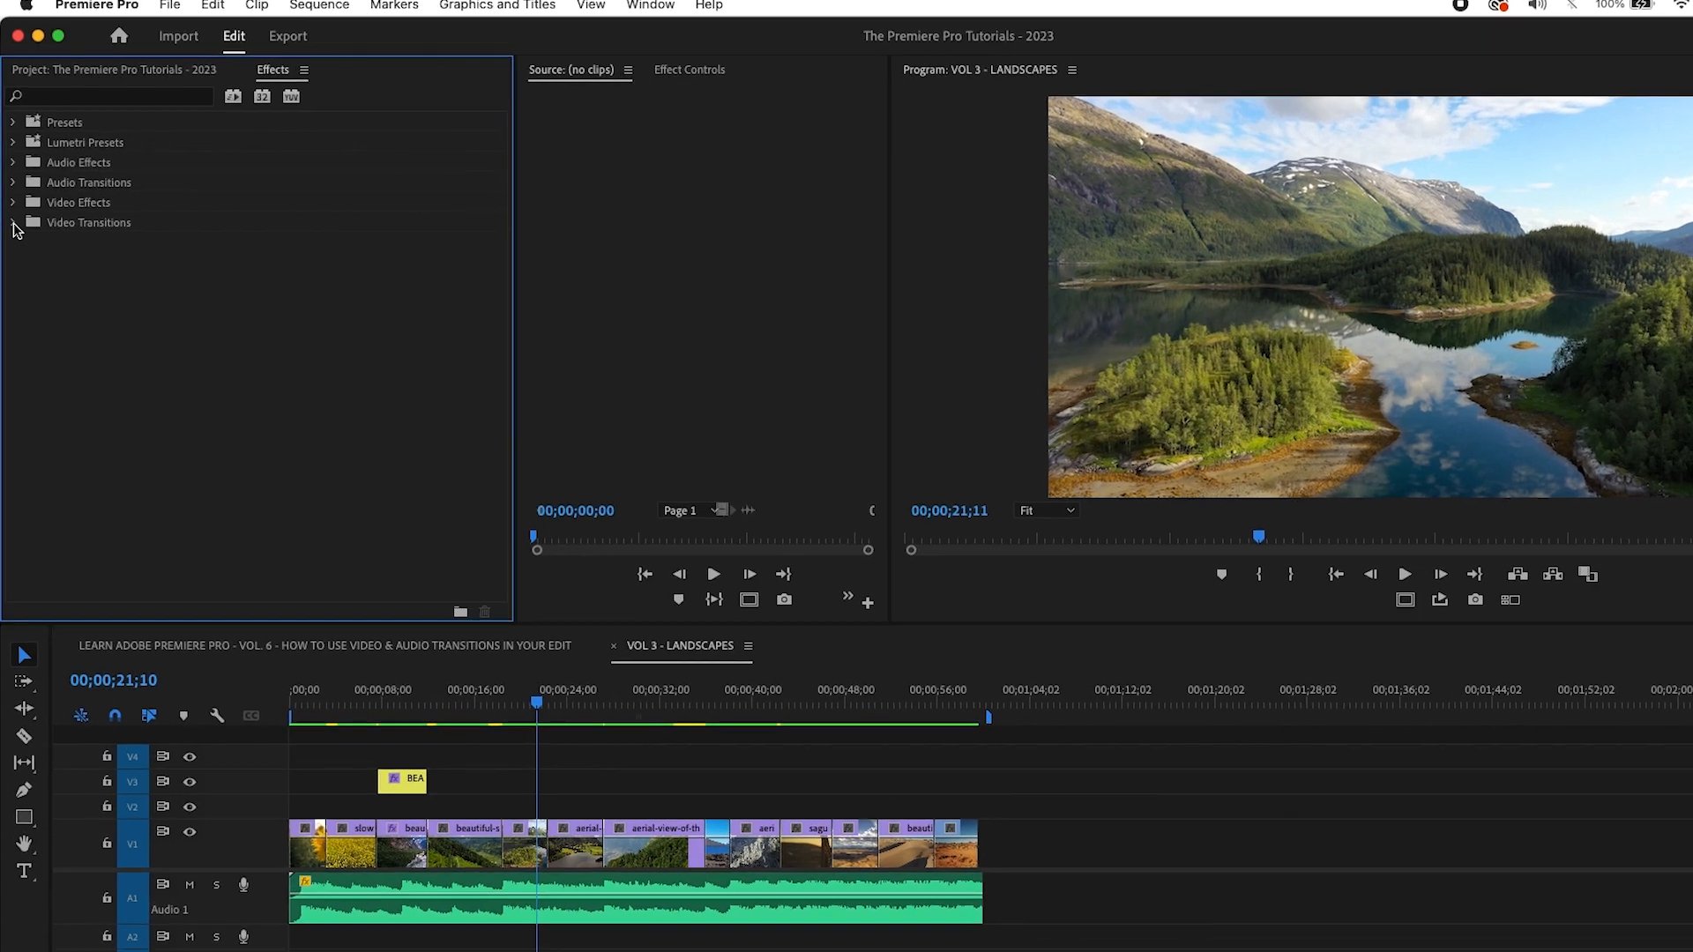
left_click(13, 204)
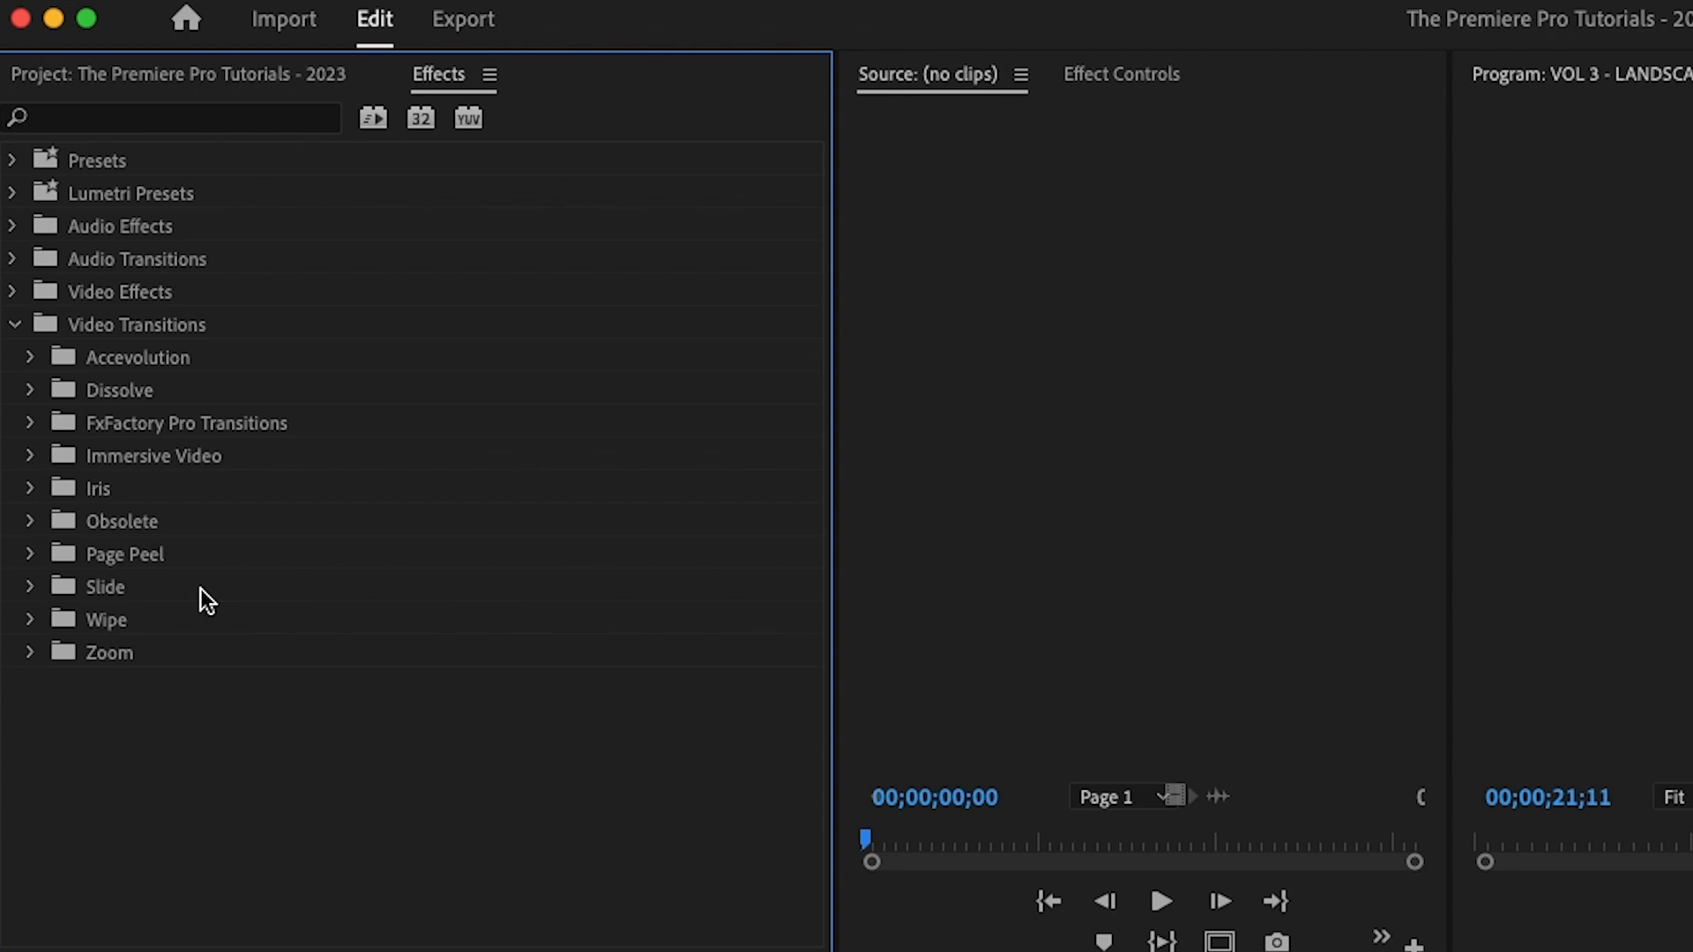
left_click(34, 397)
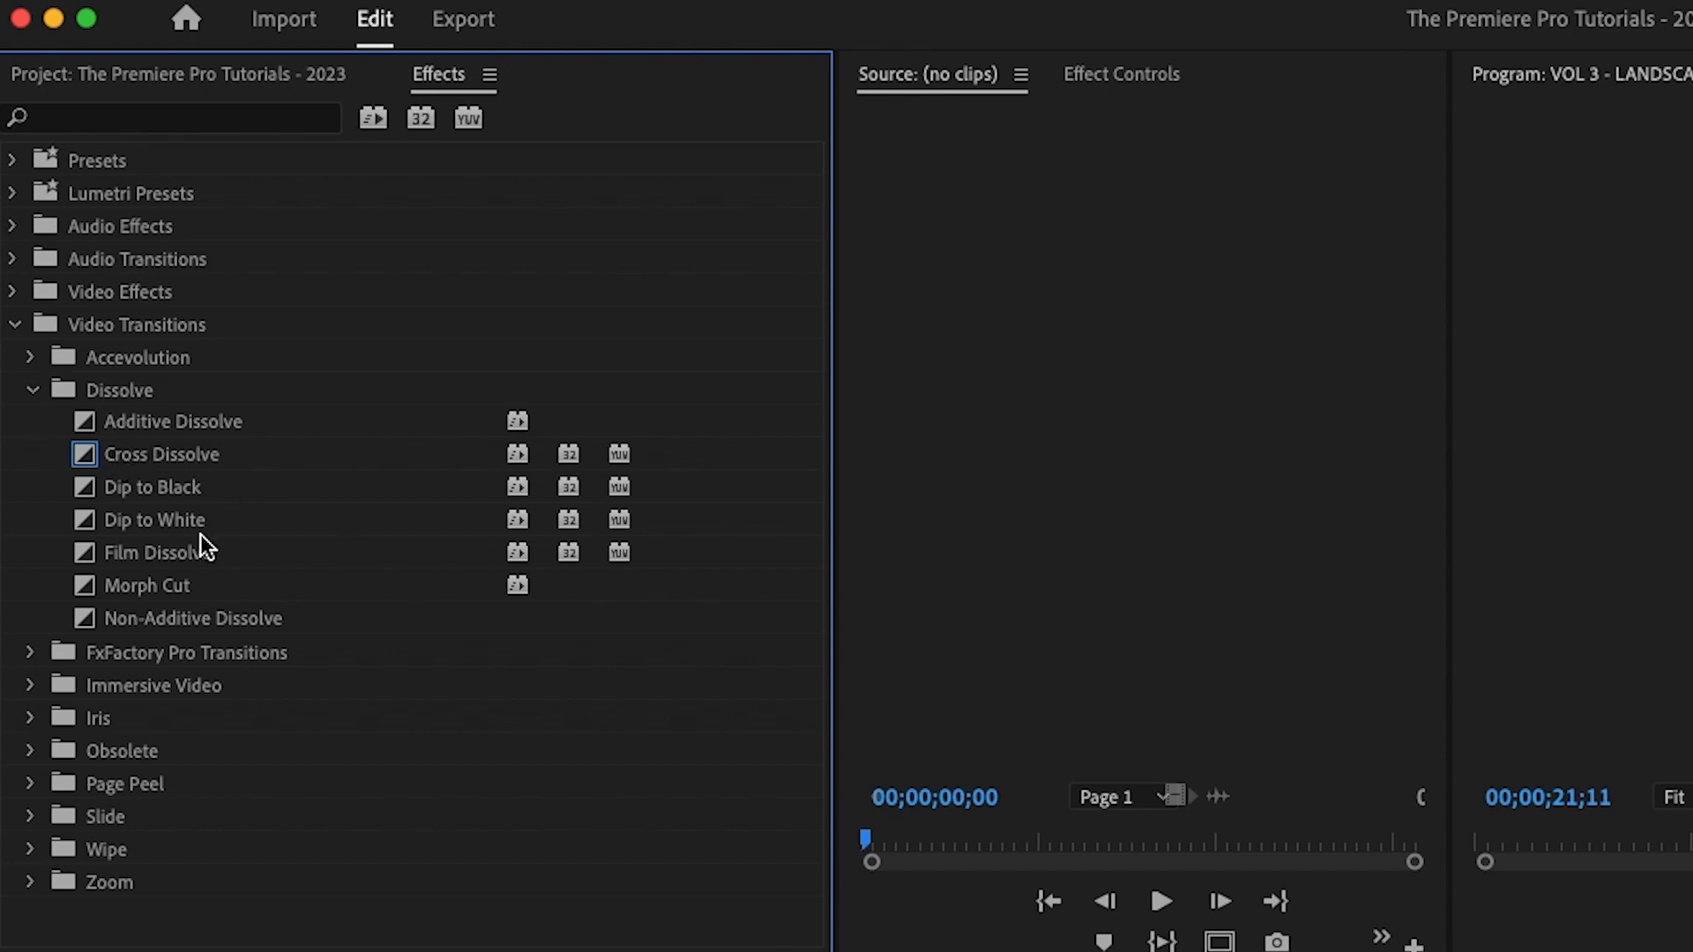
Step: Check Dip to Black's options without changing the default, keeping Cross Dissolve selected as default
left_click(184, 540)
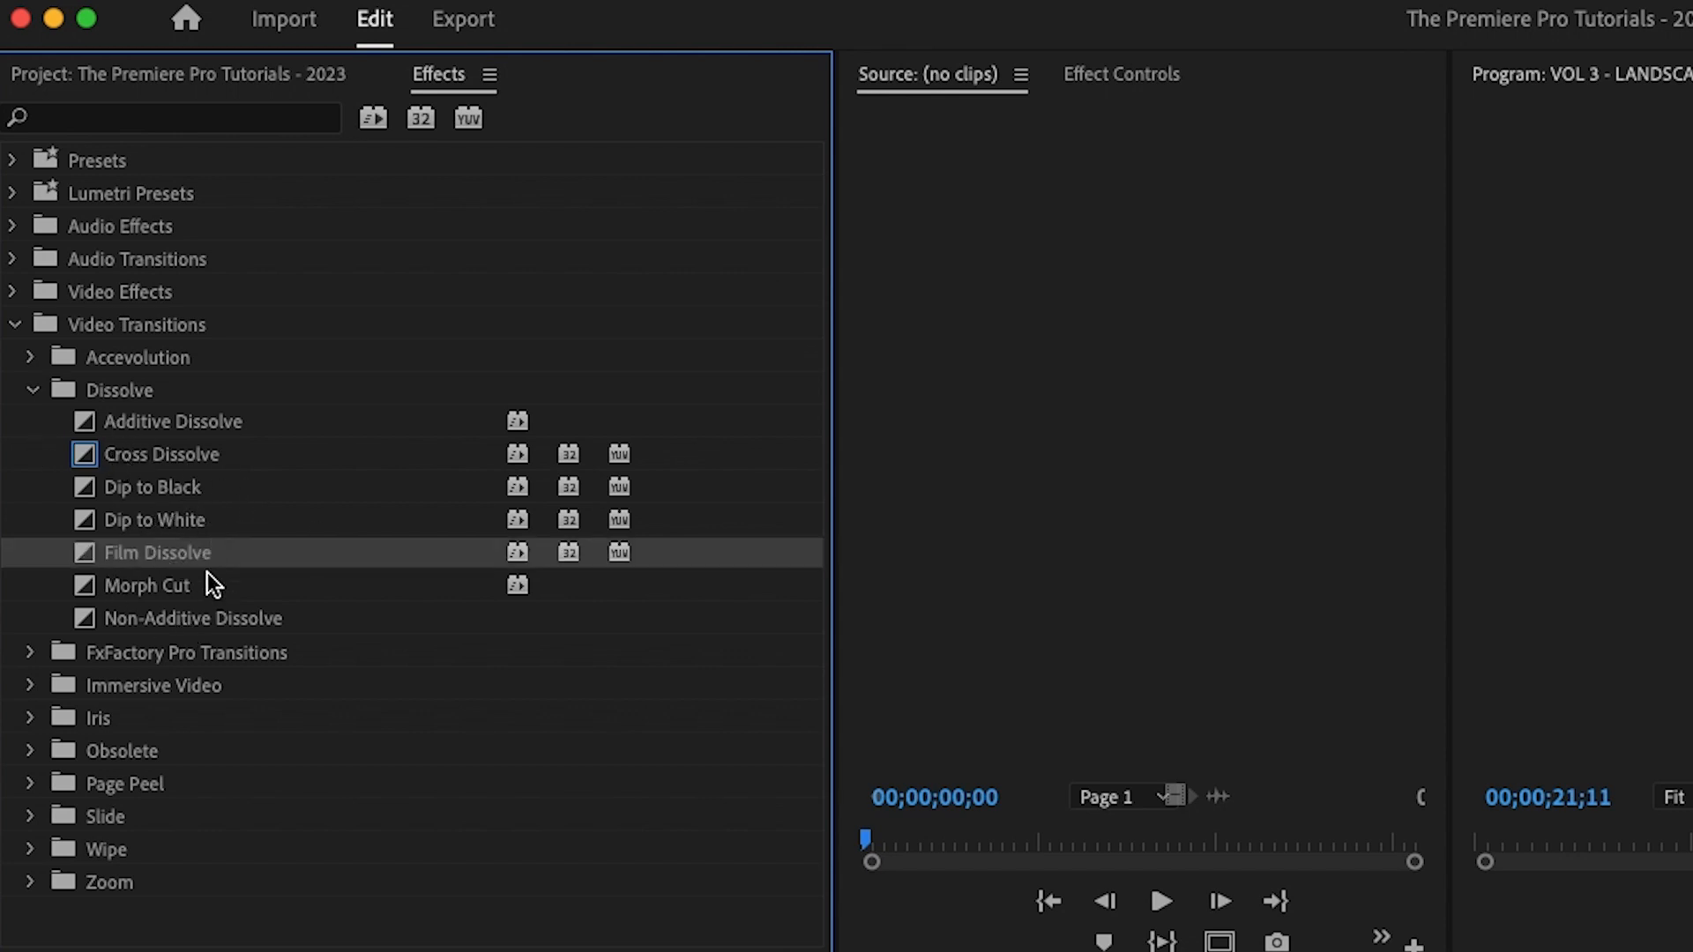
left_click(165, 492)
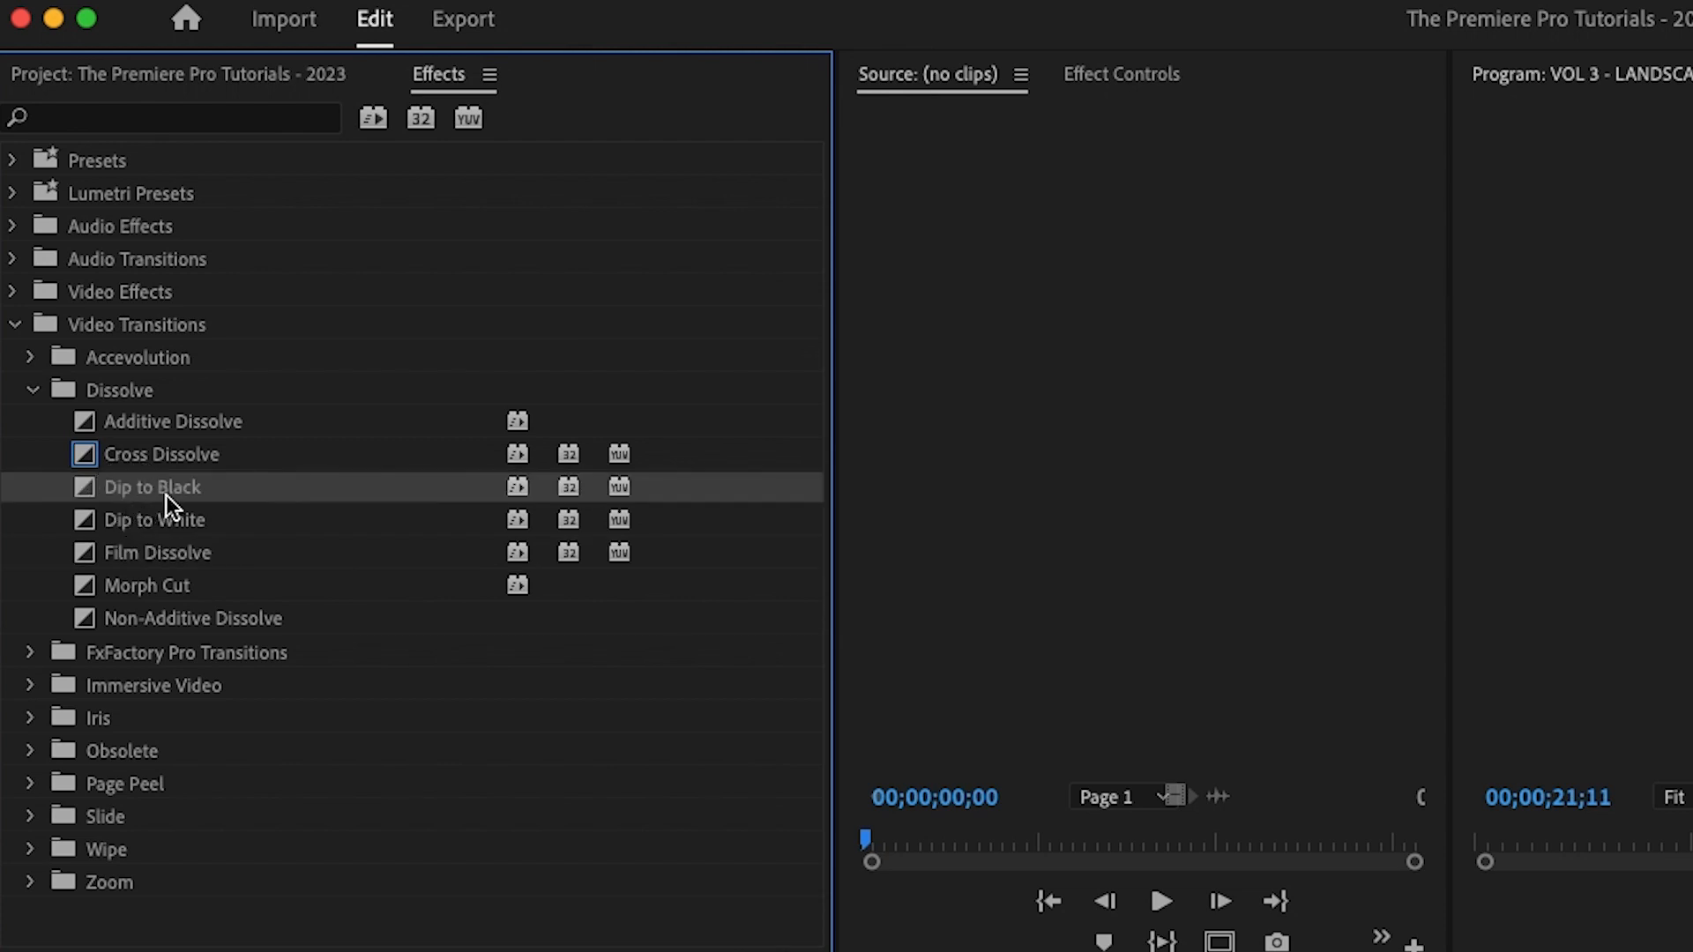
right_click(166, 490)
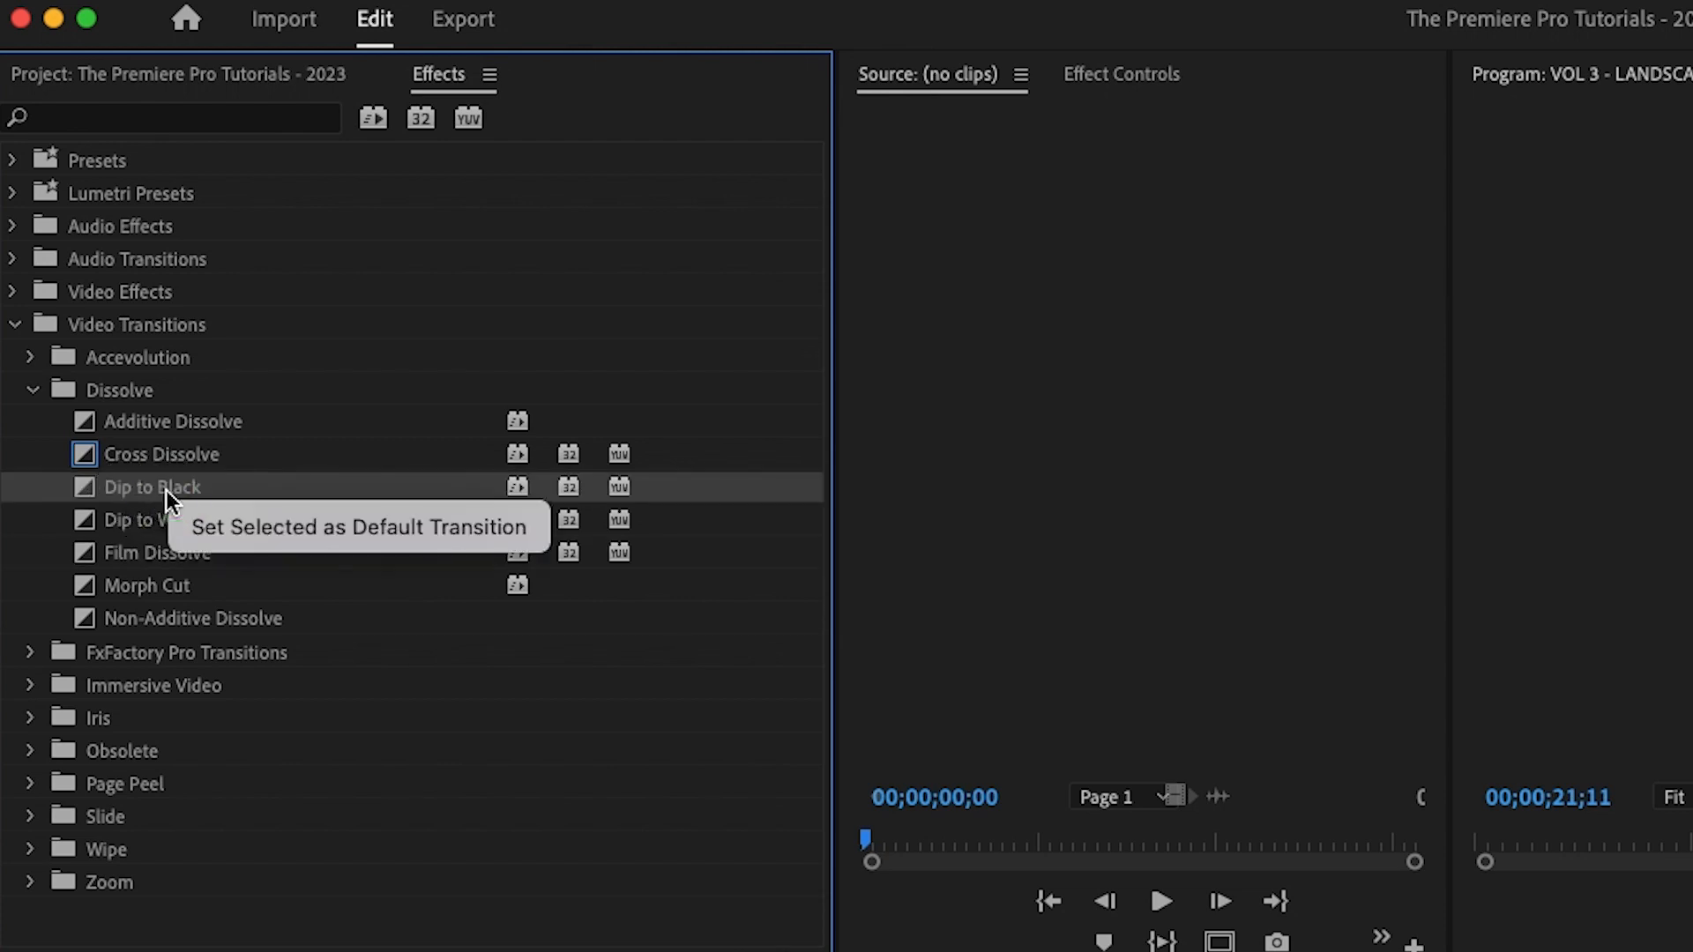
left_click(272, 533)
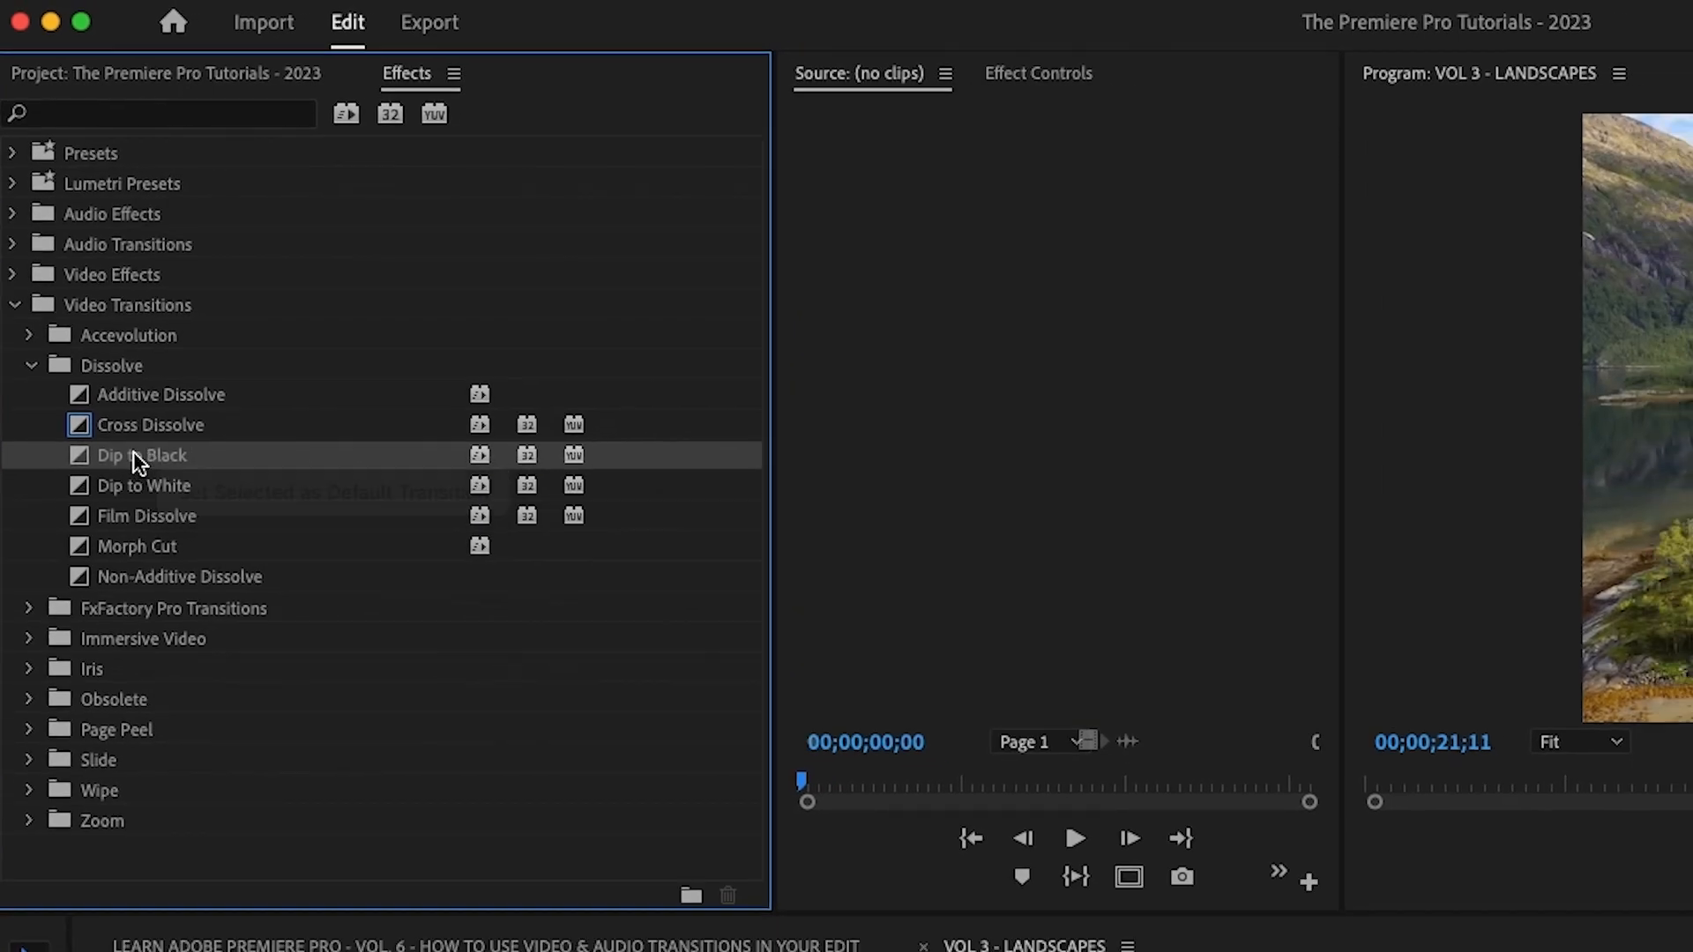
left_click(99, 429)
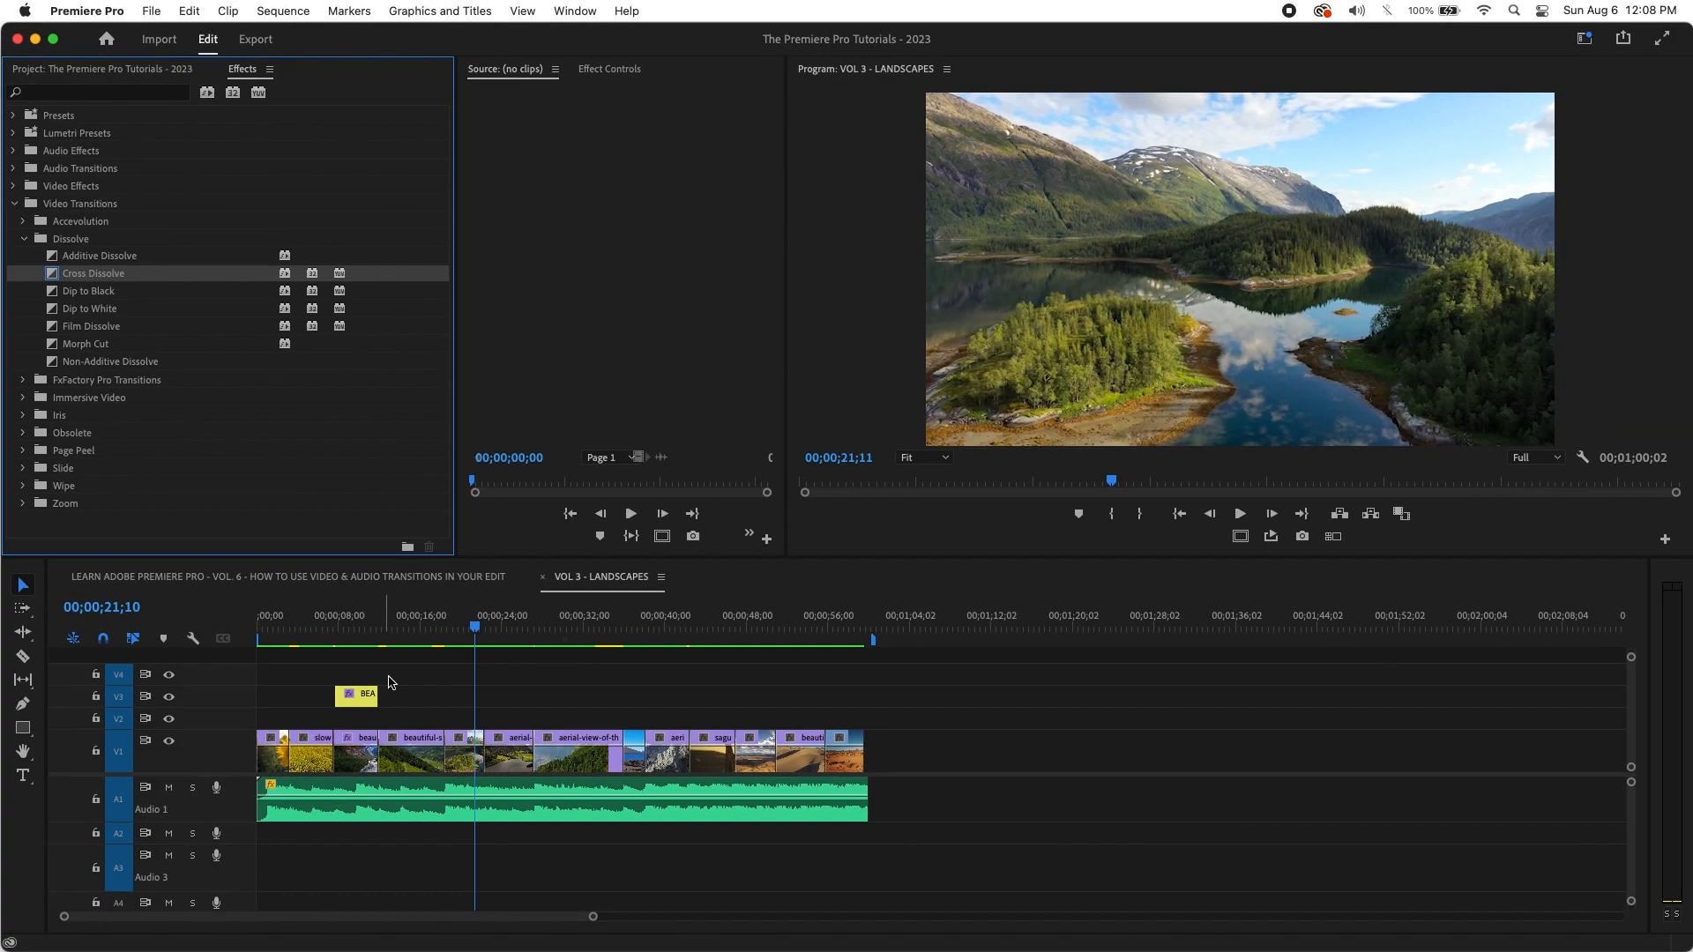
Step: Try default transitions on both ends of the BEAUTIFULLANDSCAPES title, preview them, then undo
left_click(360, 631)
key("=")
key("=")
key("=")
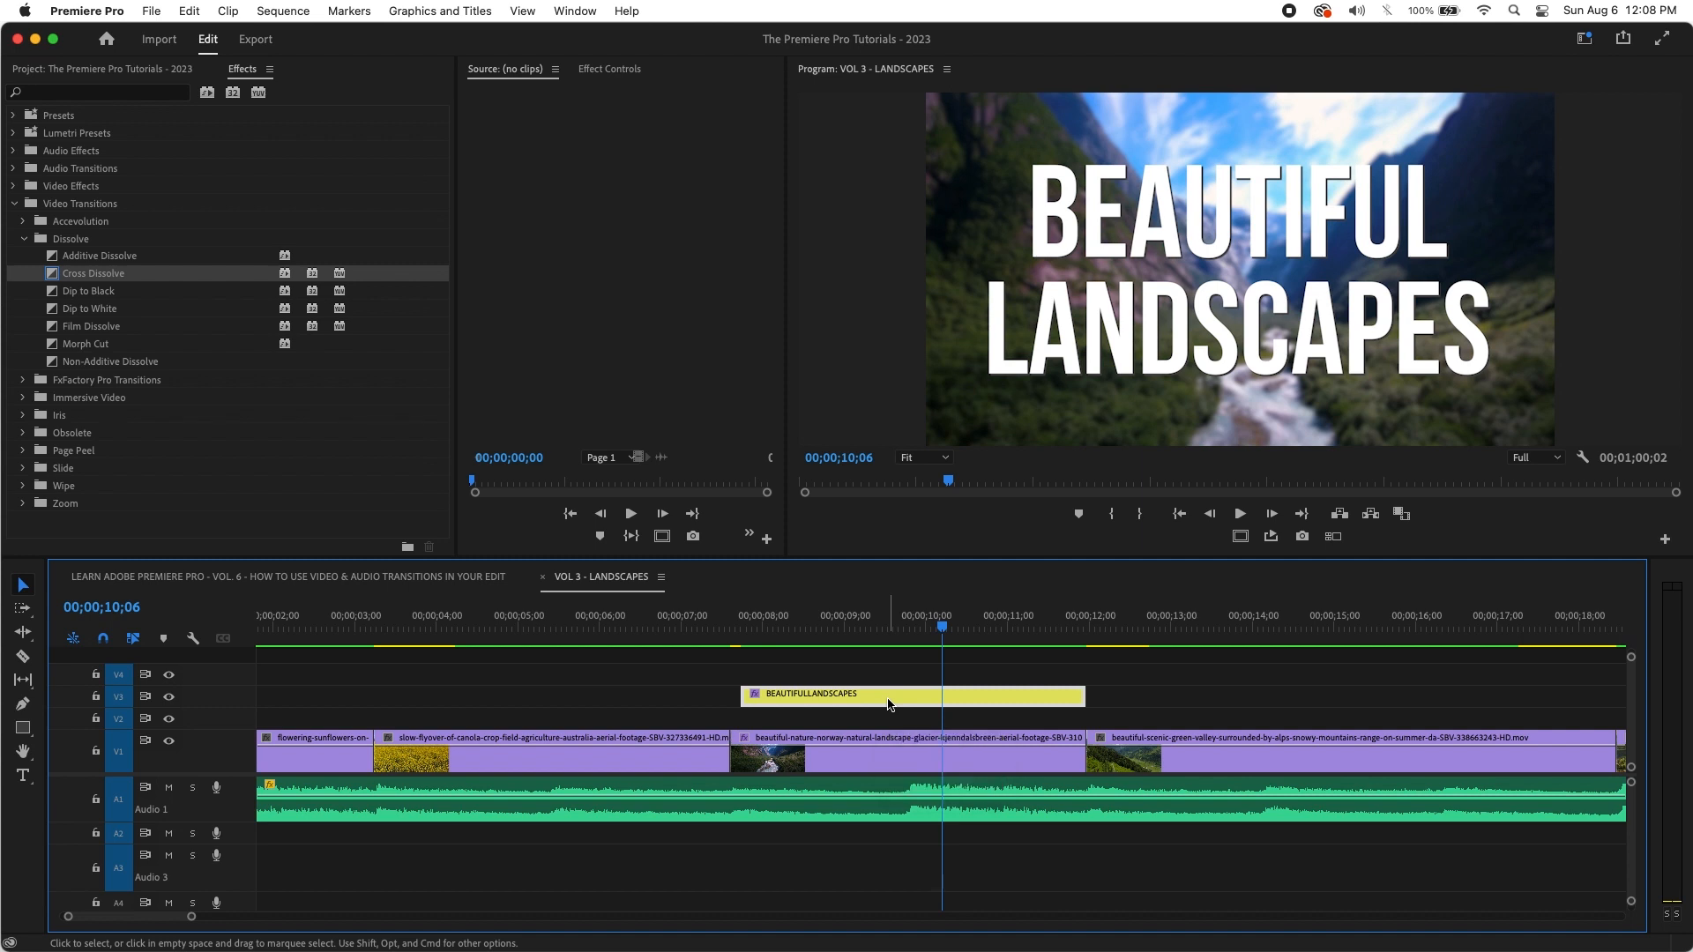
left_click_drag(889, 704, 893, 710)
key("super+d")
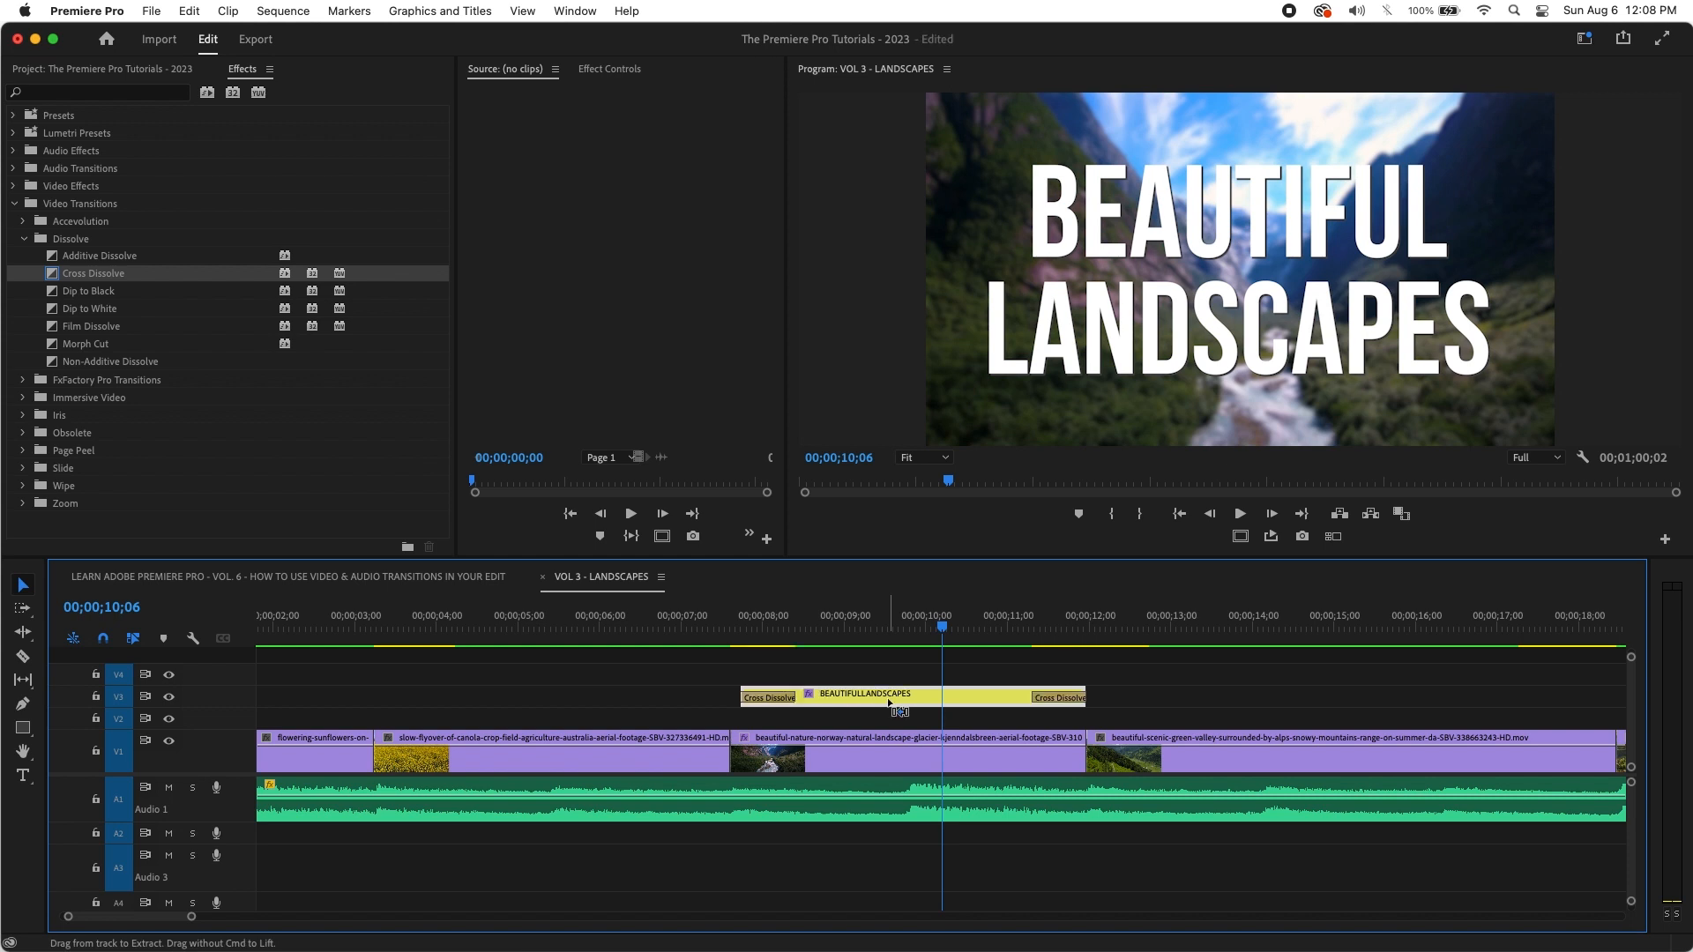
left_click(895, 627)
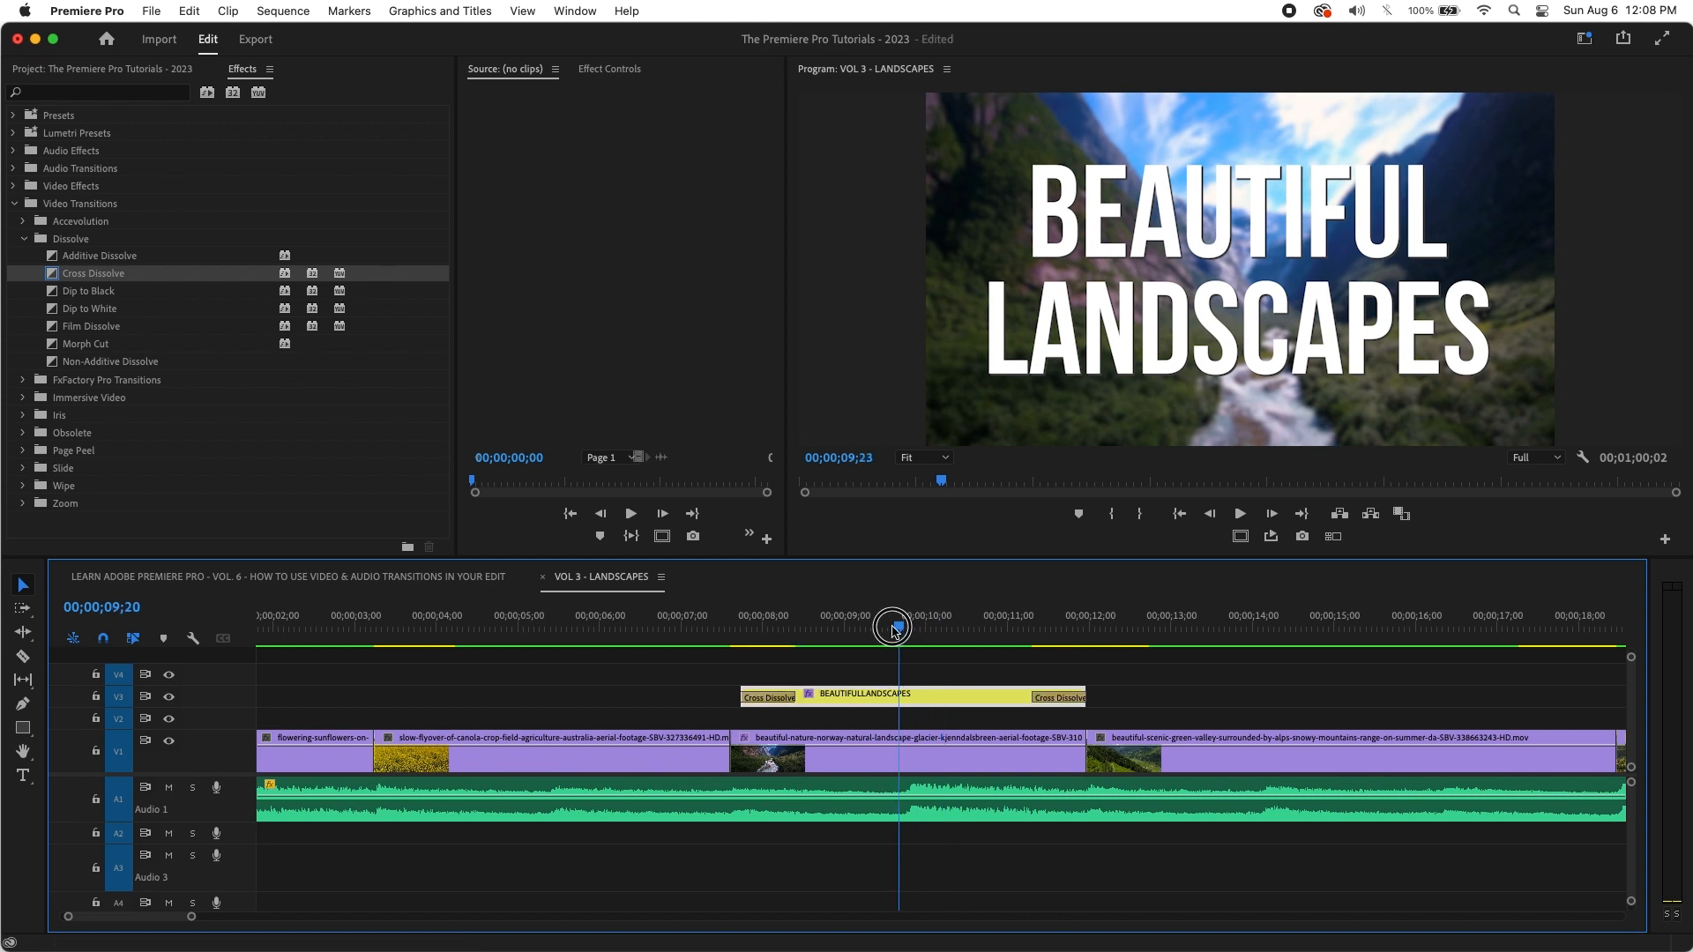
left_click_drag(895, 628, 730, 652)
key("space")
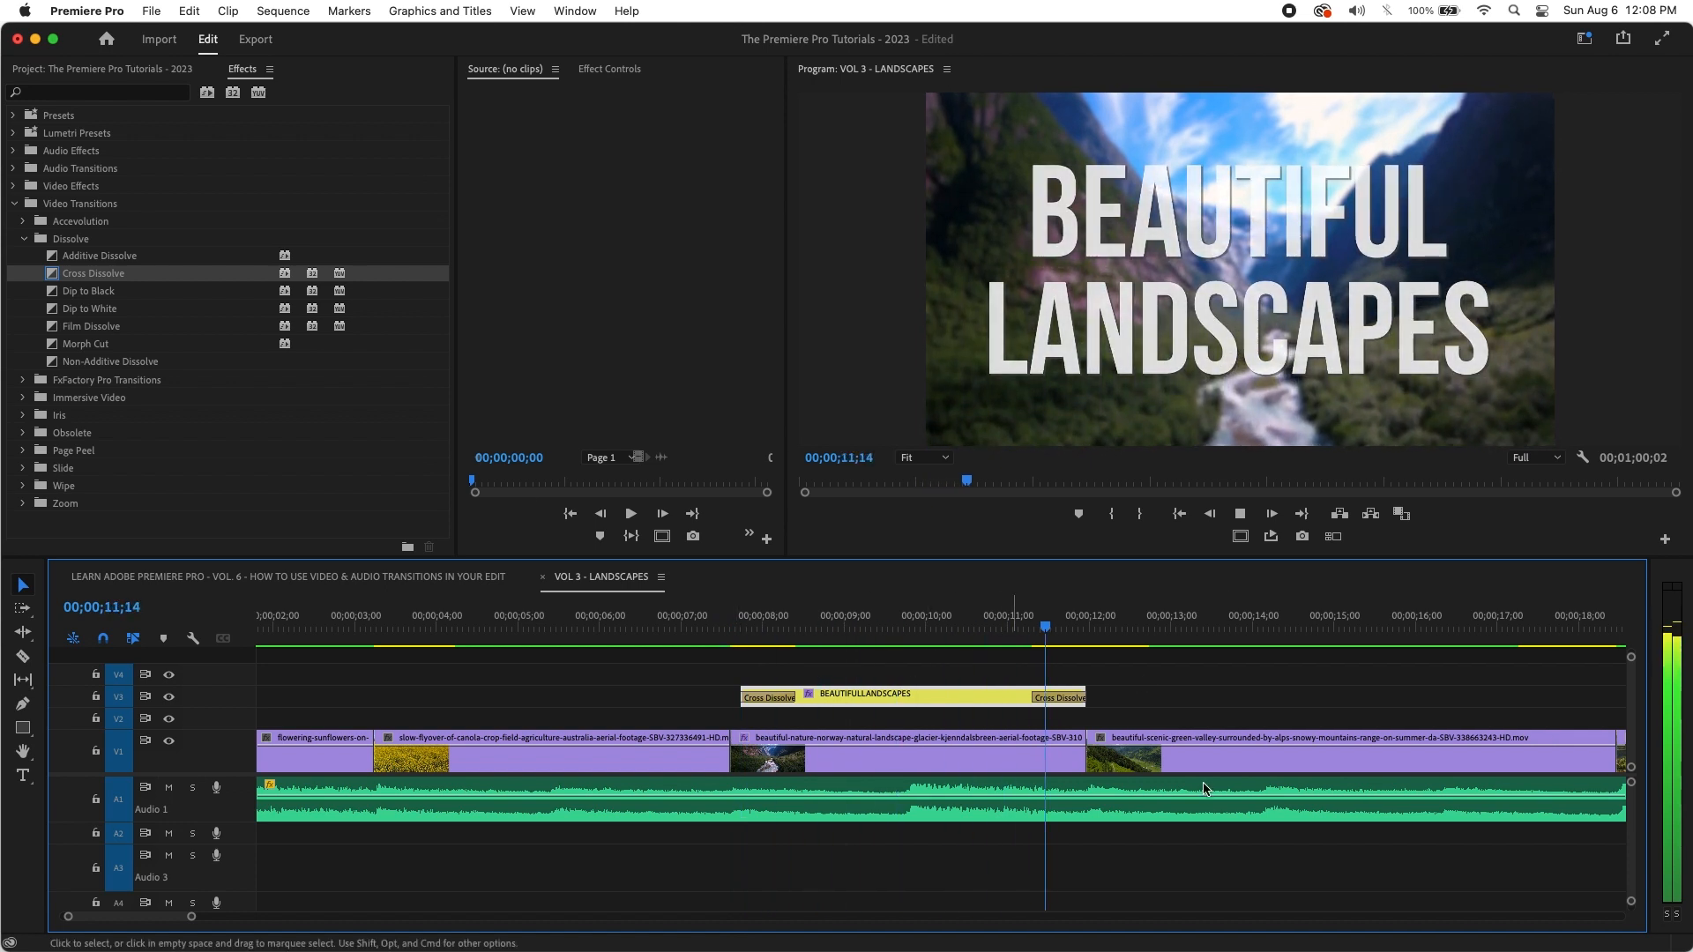
left_click_drag(1107, 626, 791, 627)
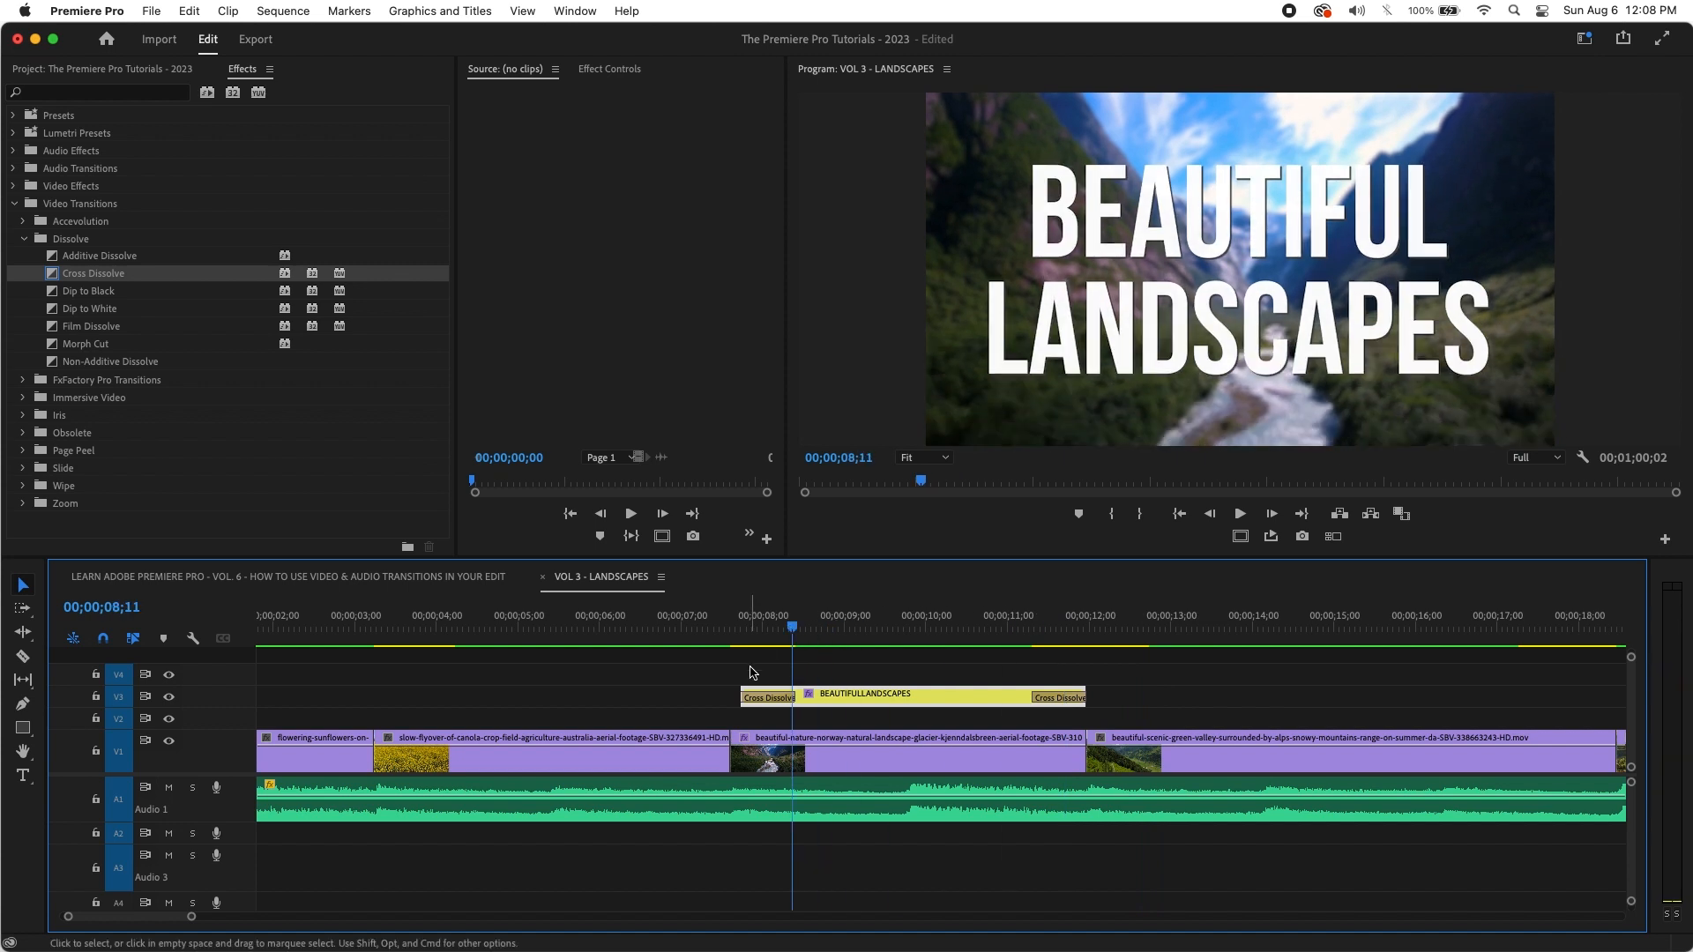
key("super+z")
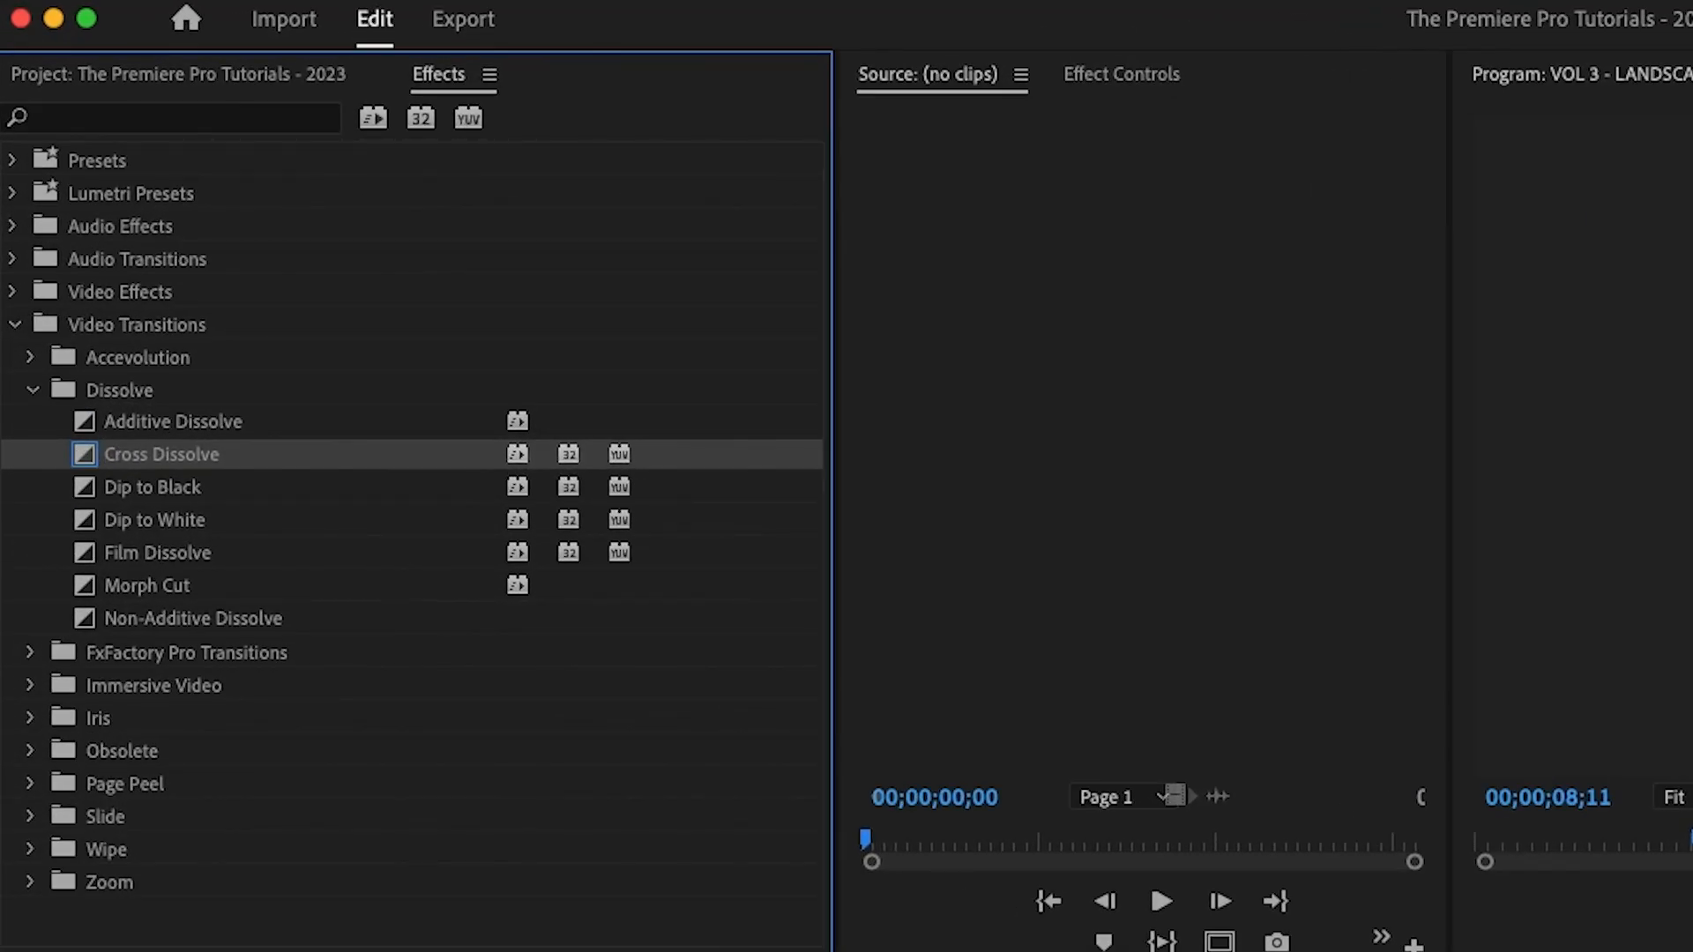
Step: Drop Cross Dissolve on the first V1 cut and play through it
left_click(76, 455)
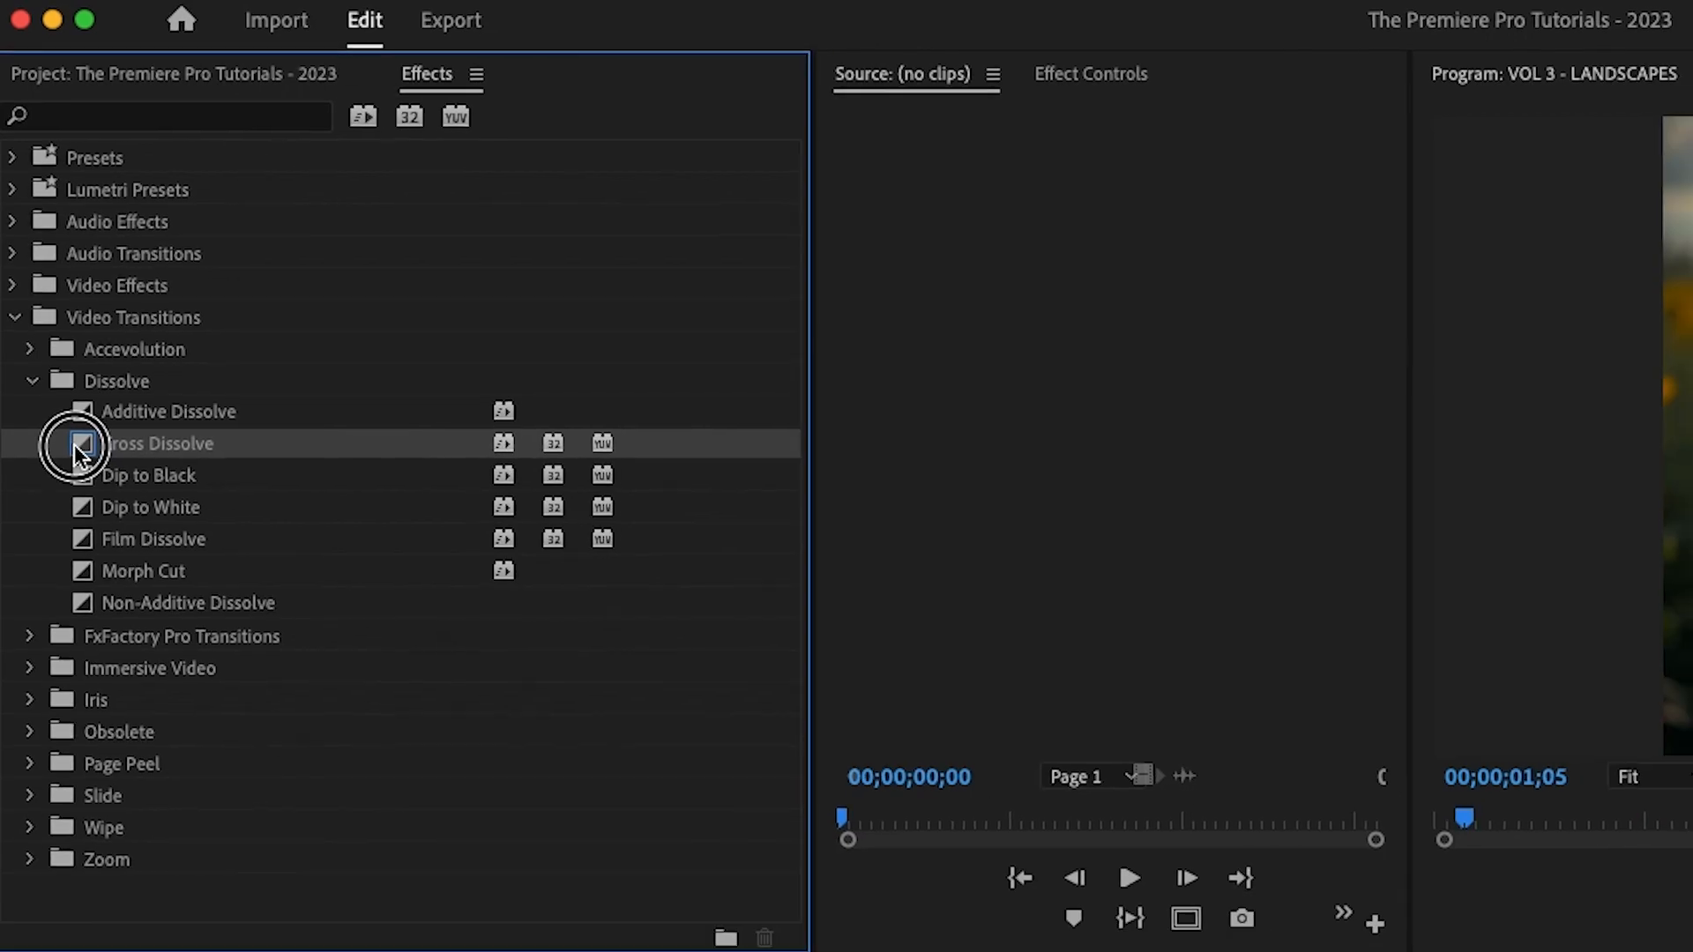
left_click_drag(76, 446, 322, 753)
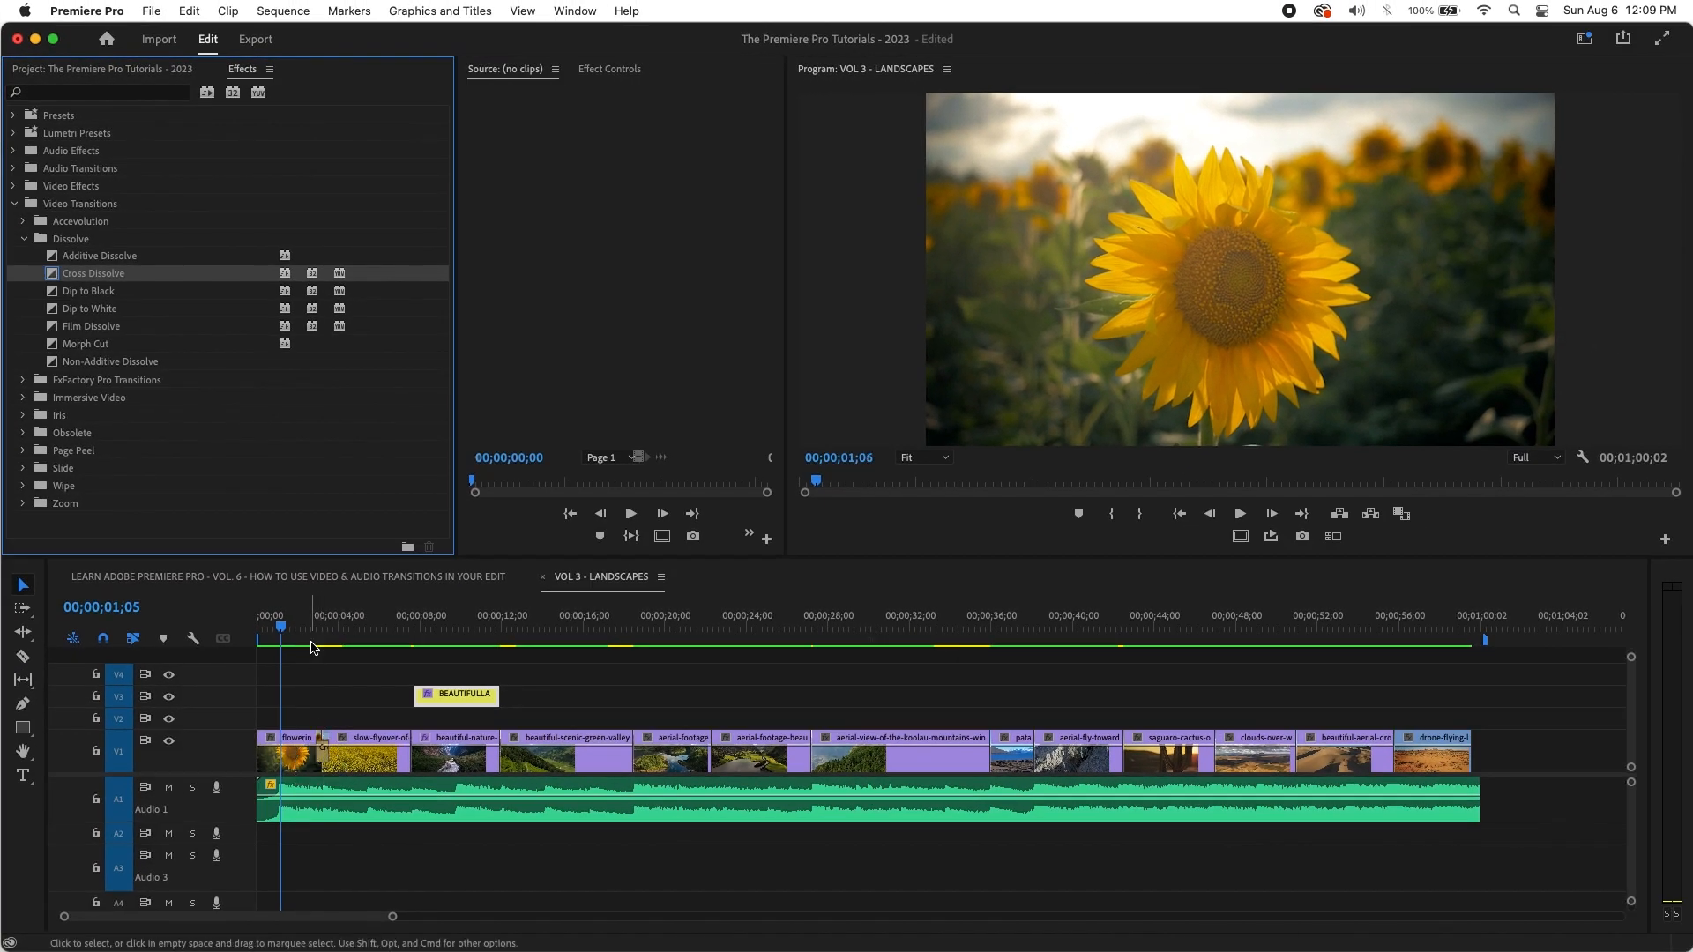
left_click(302, 628)
key("space")
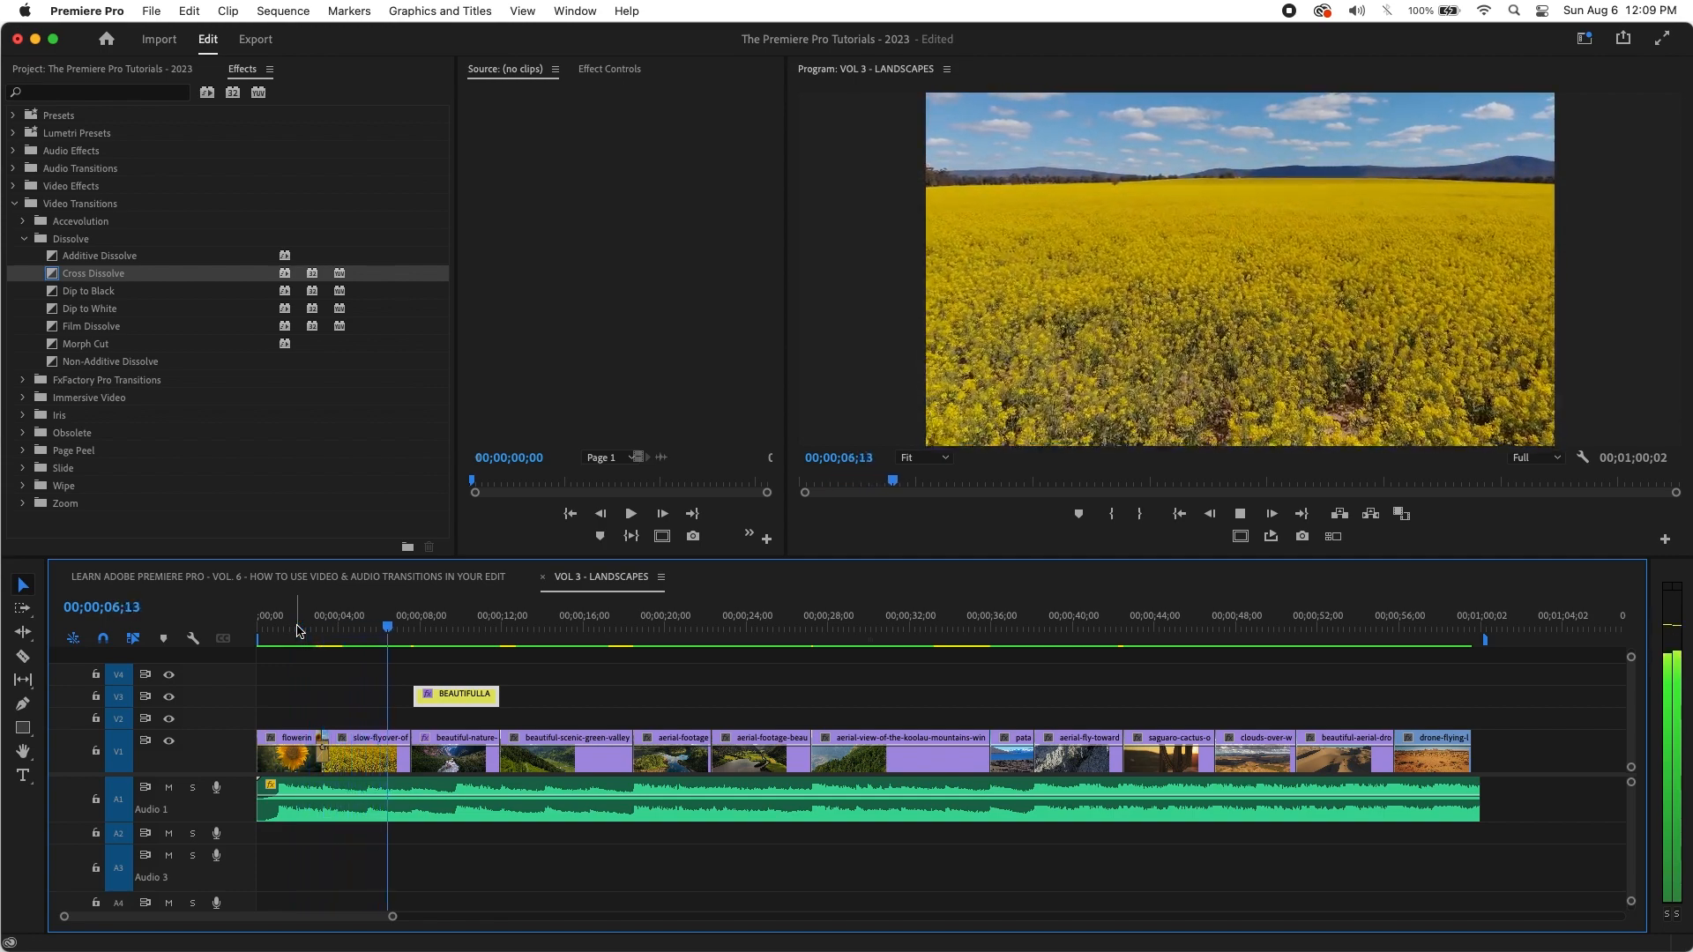
key("space")
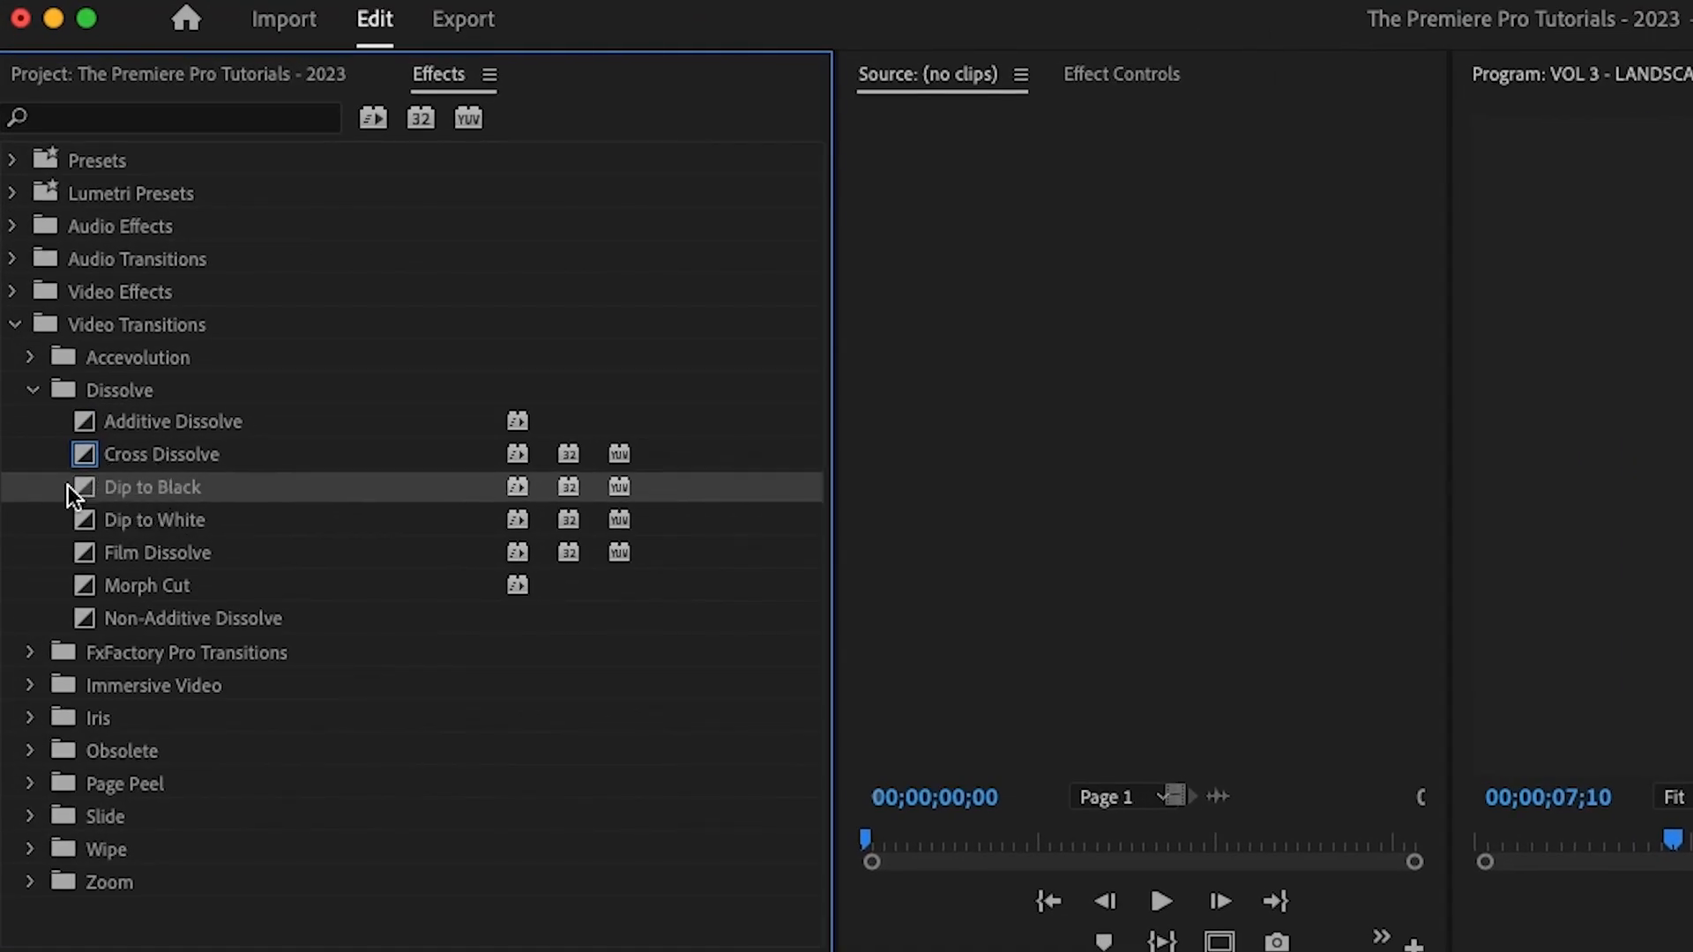
Step: Add Dip to Black at the cut near 18 seconds and preview it
left_click_drag(67, 485, 632, 753)
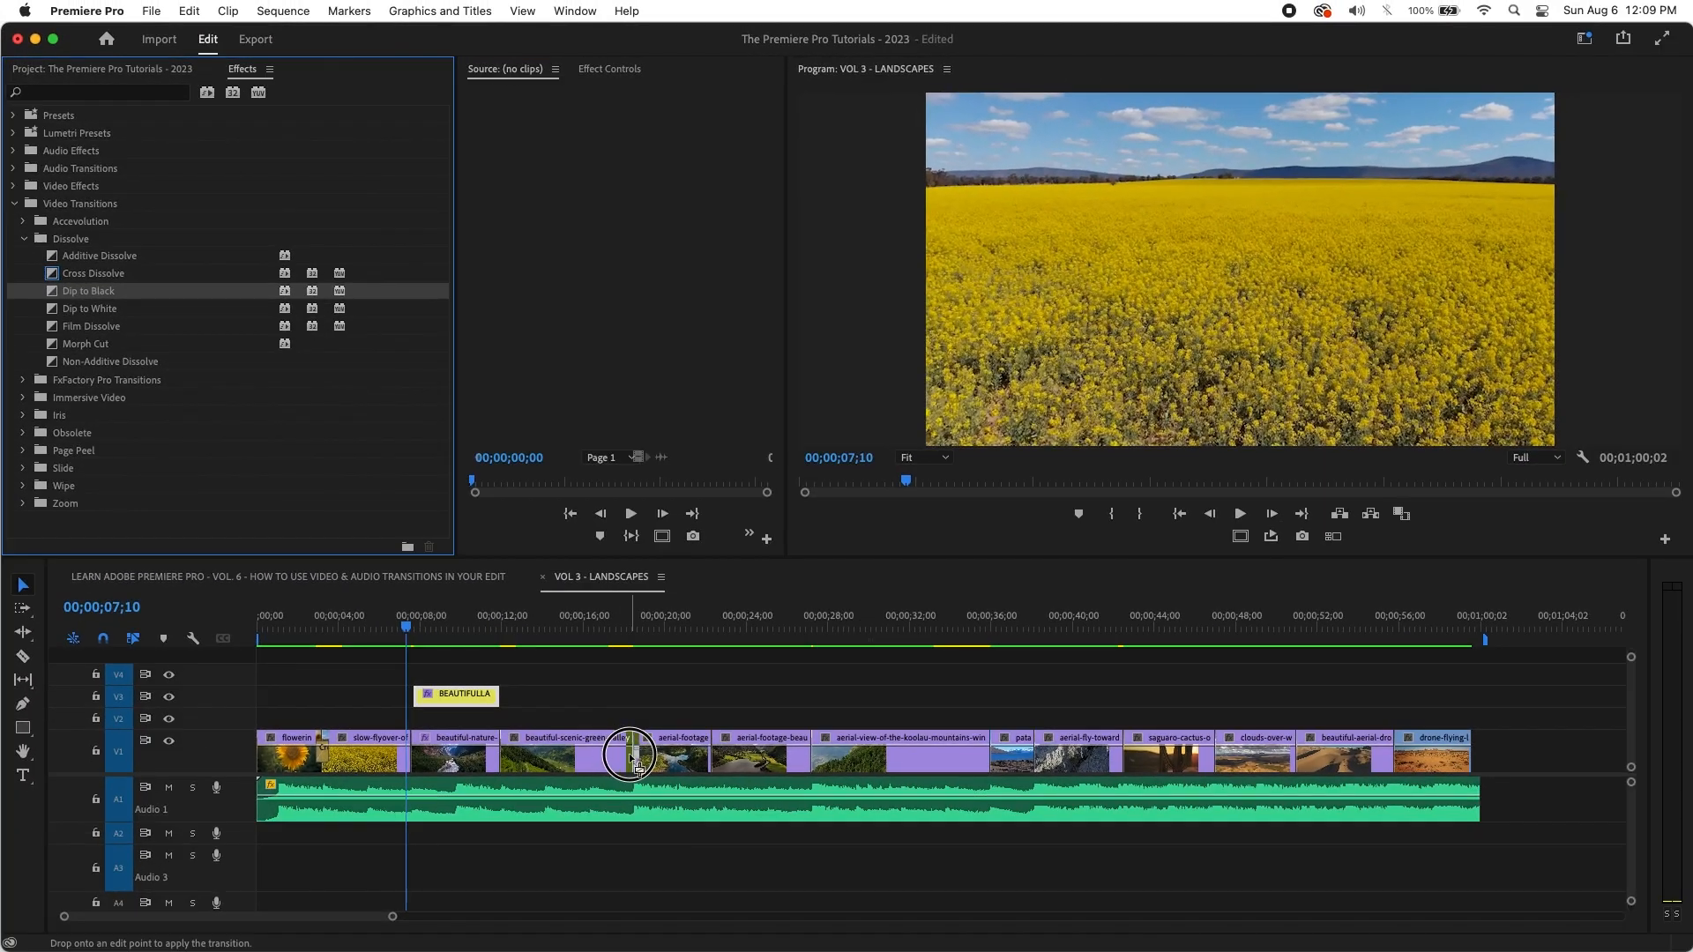
left_click(620, 630)
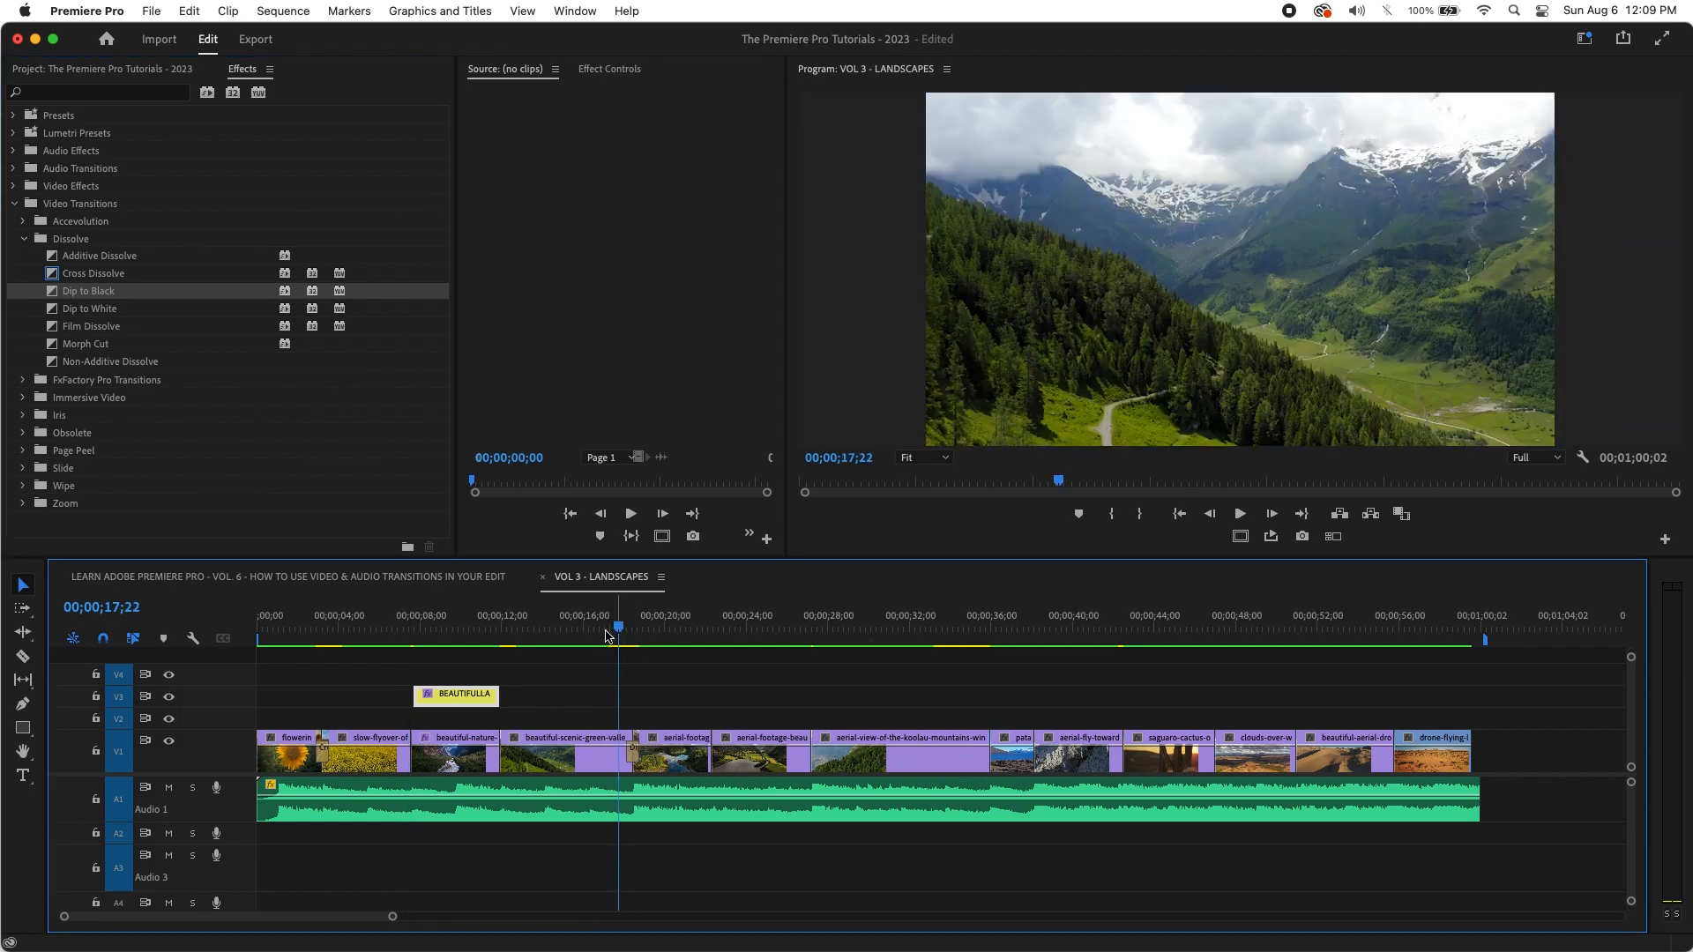
key("space")
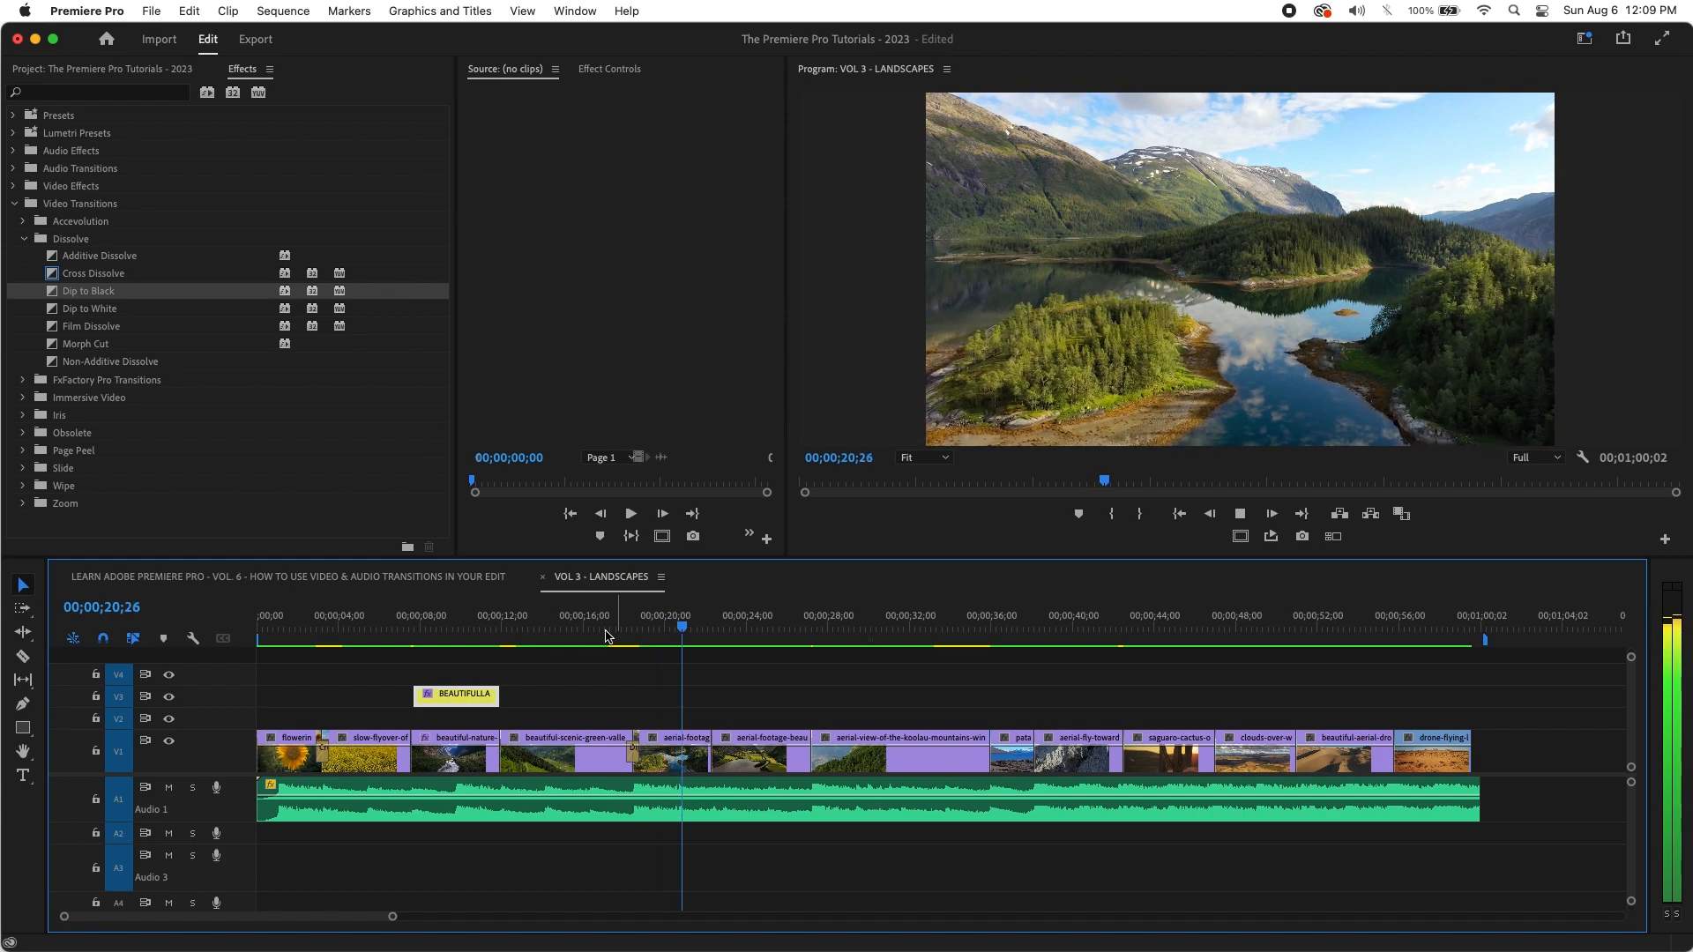
key("equal")
key("equal")
key("space")
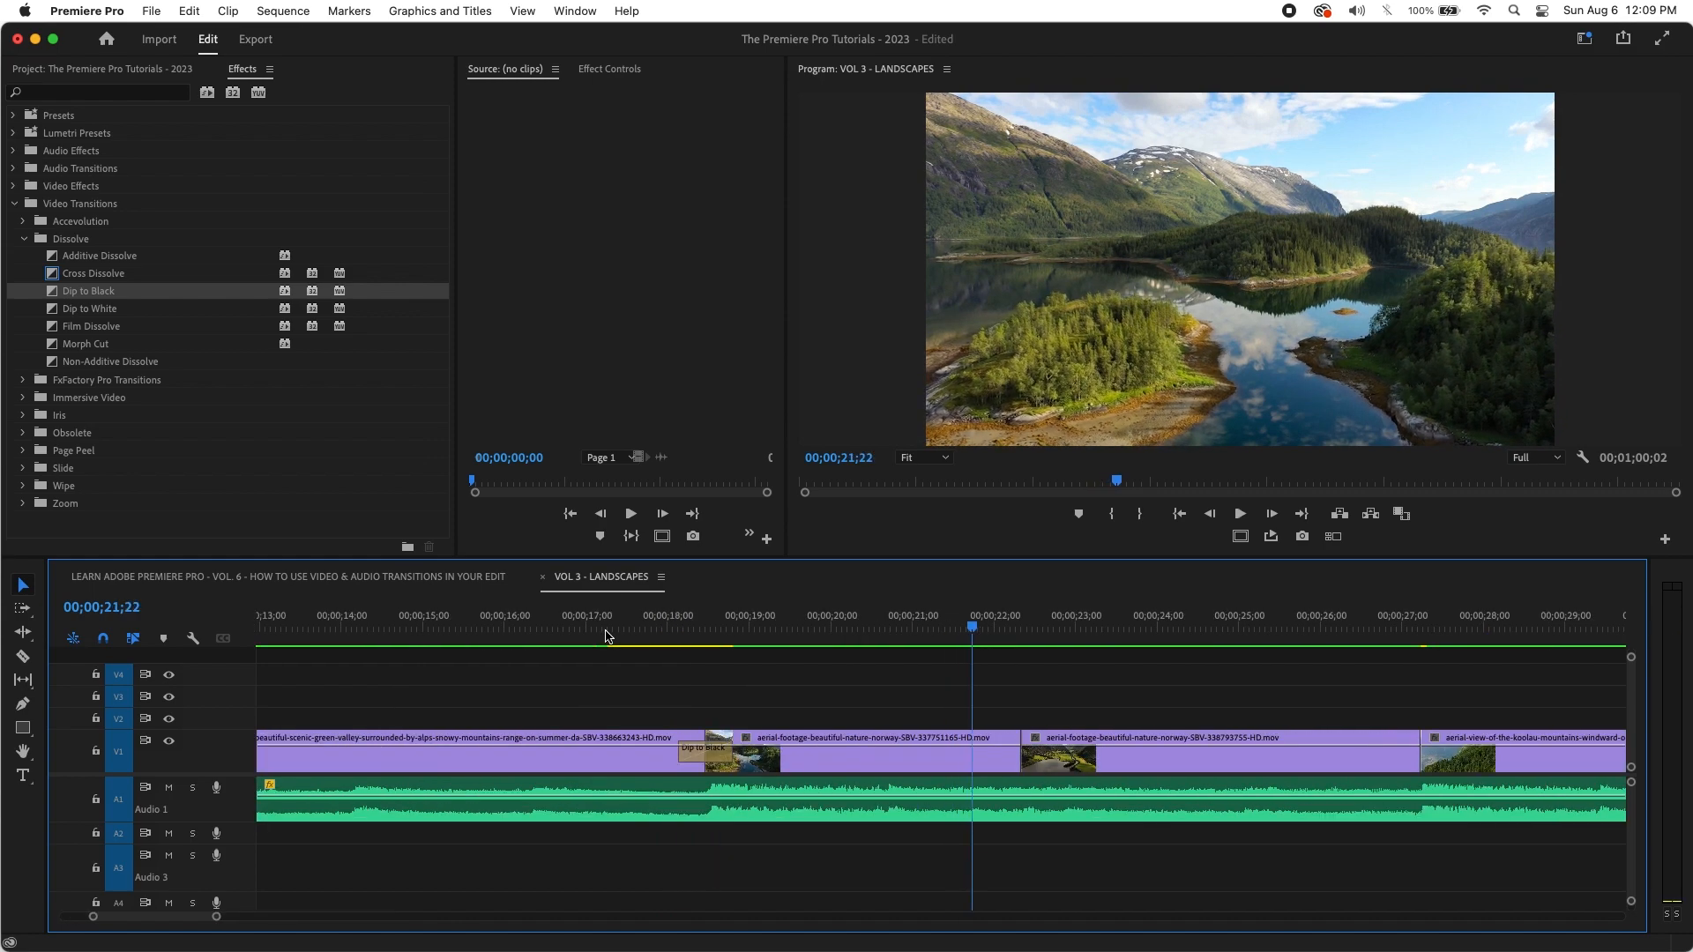
left_click_drag(837, 627, 607, 624)
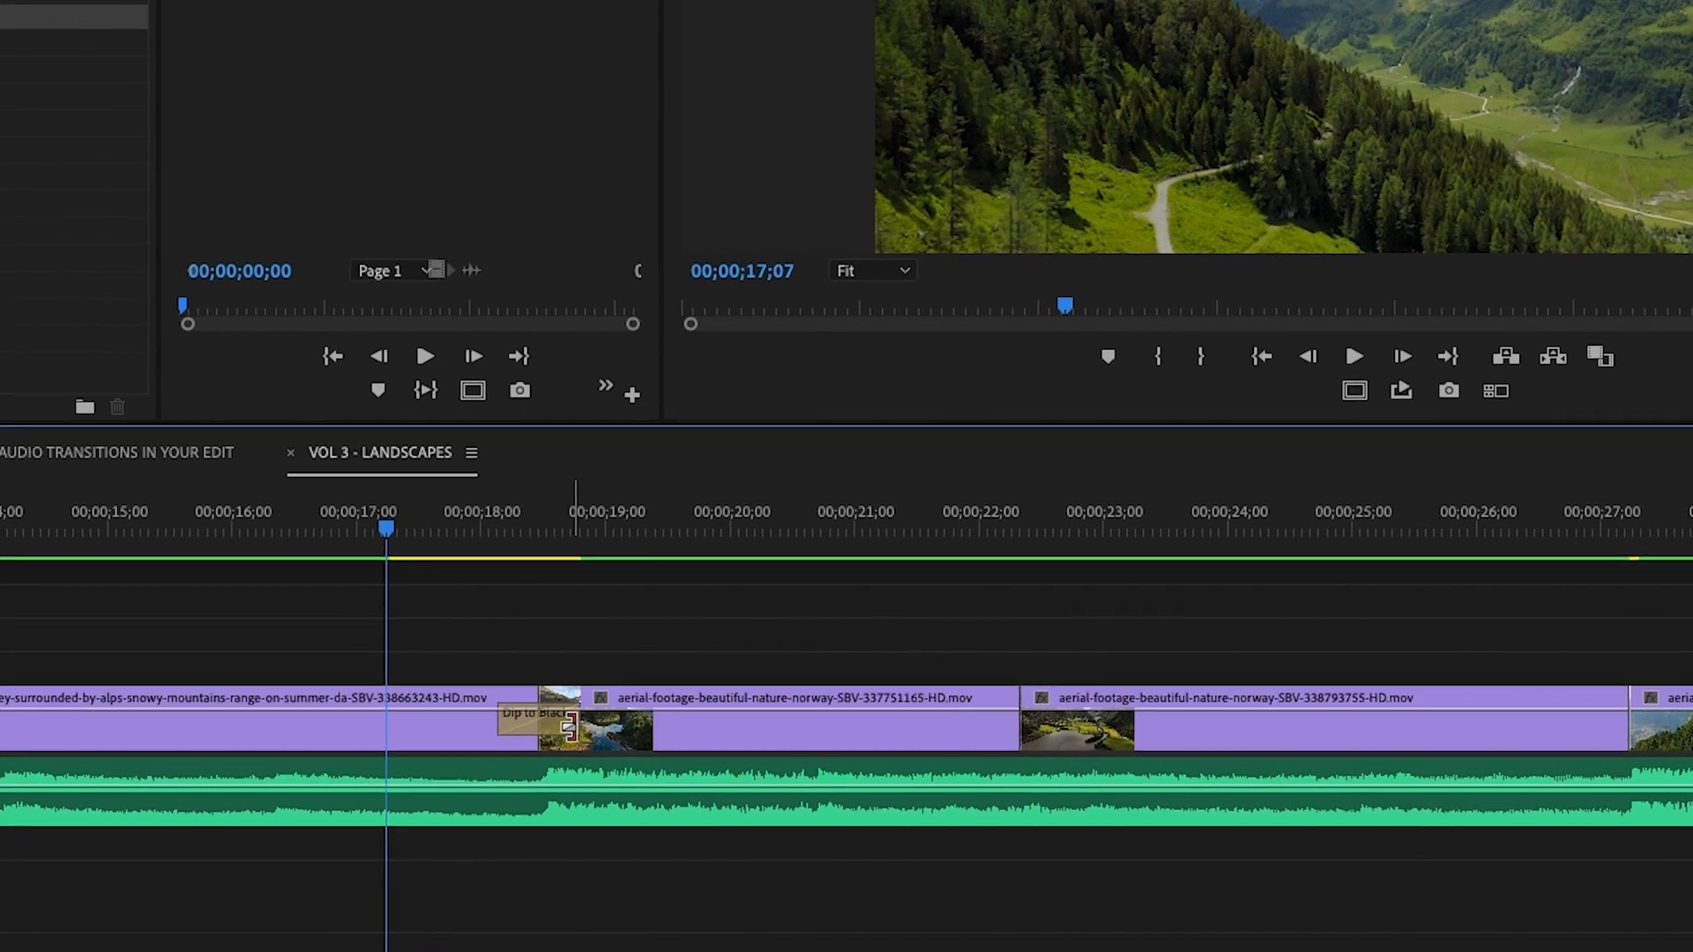
Step: Lengthen the Dip to Black on both sides and play it from 16;22
left_click(669, 749)
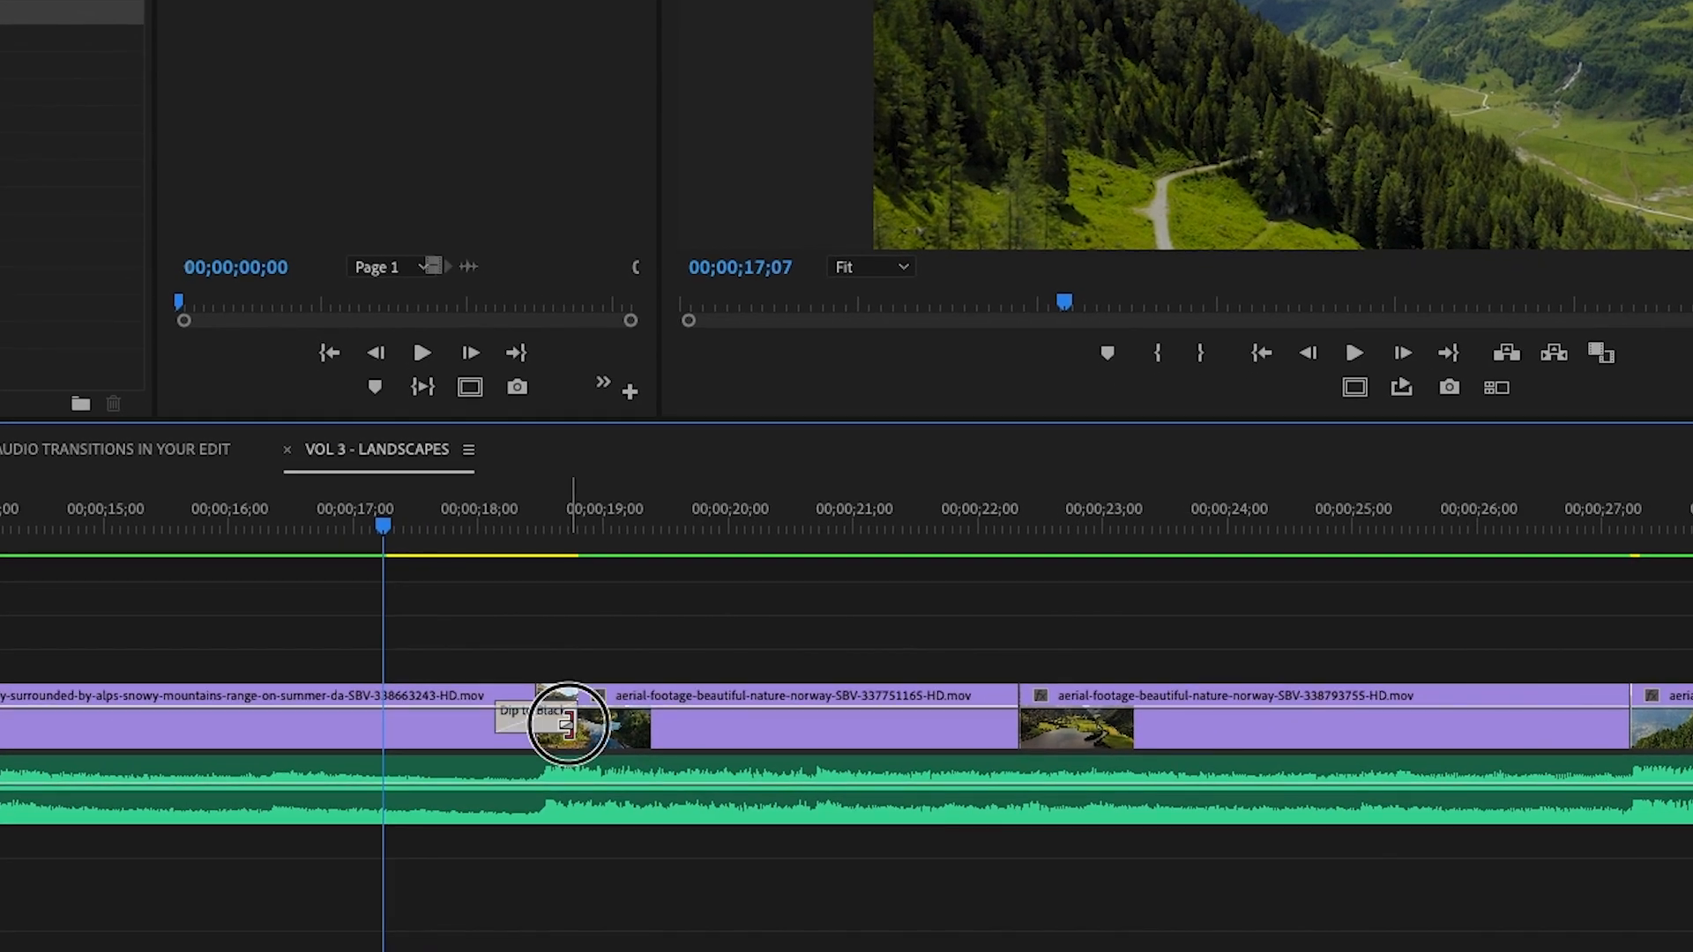
left_click_drag(567, 723, 631, 721)
left_click(383, 527)
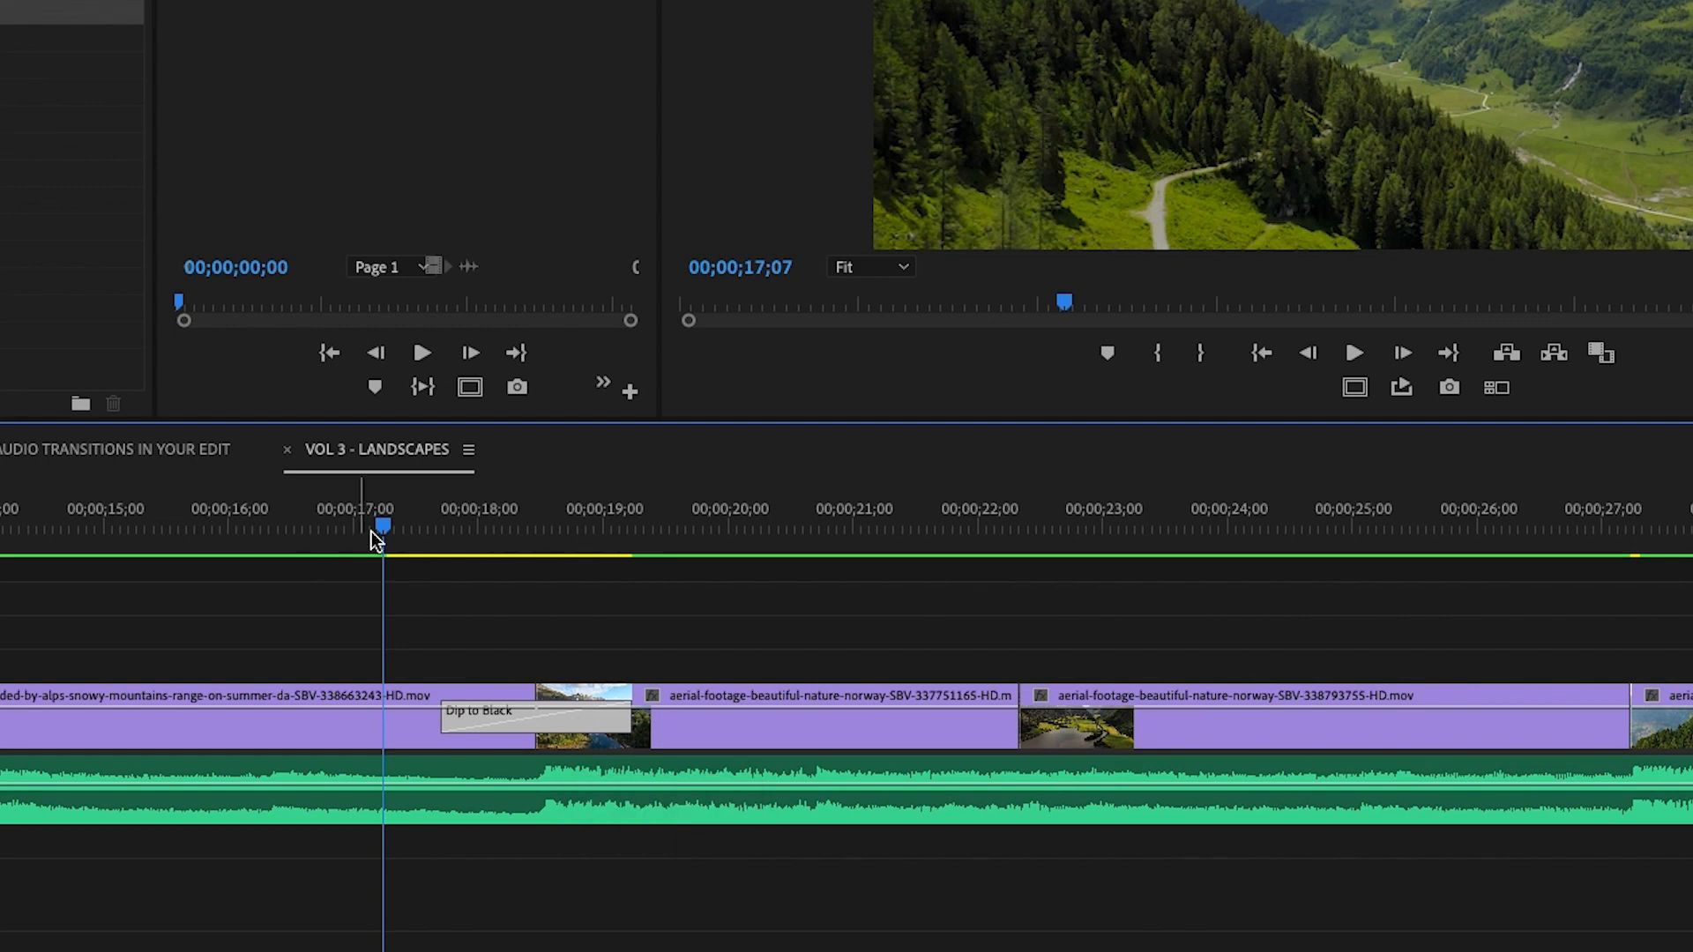
left_click_drag(366, 547, 316, 552)
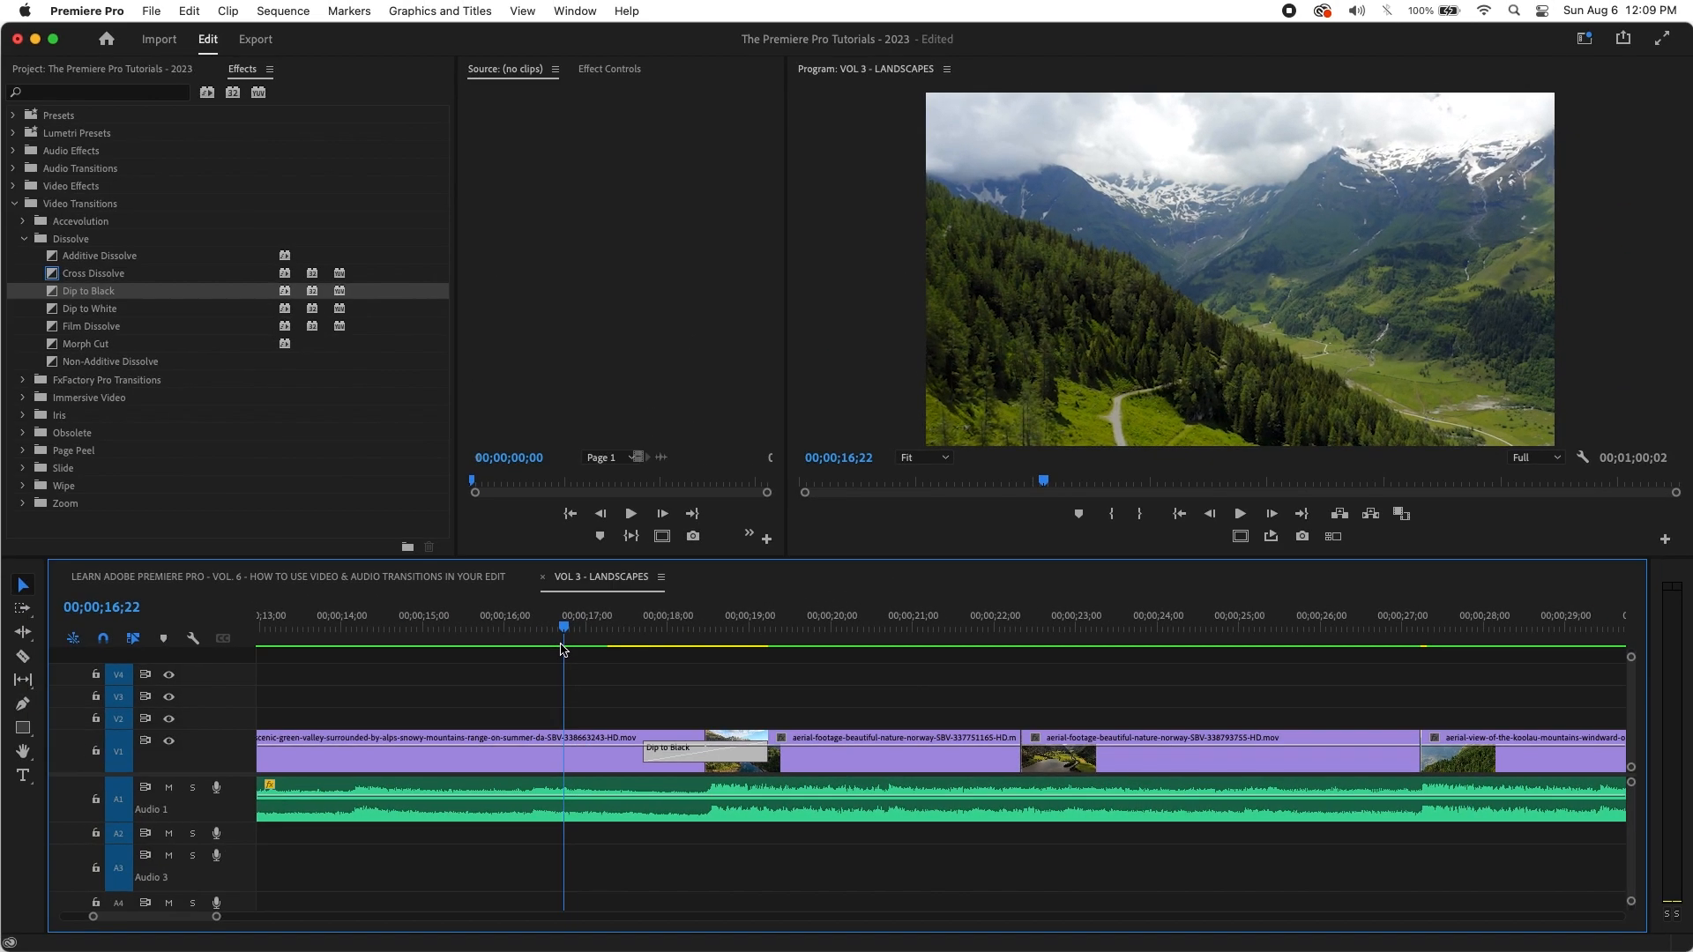
key("space")
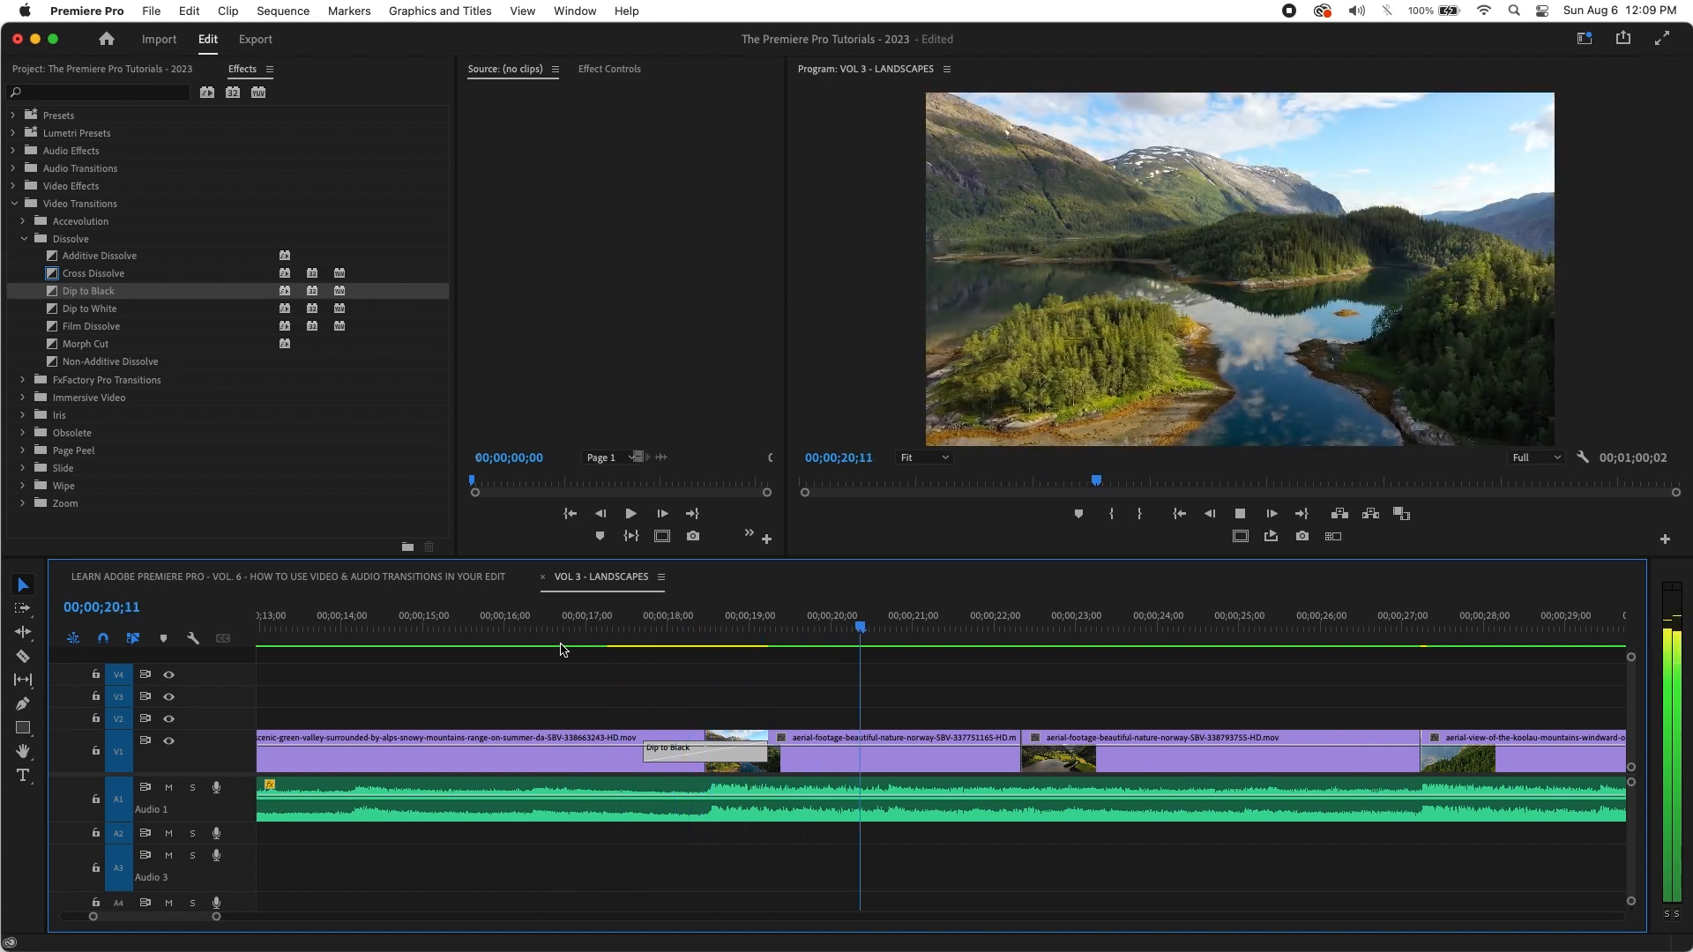
key("space")
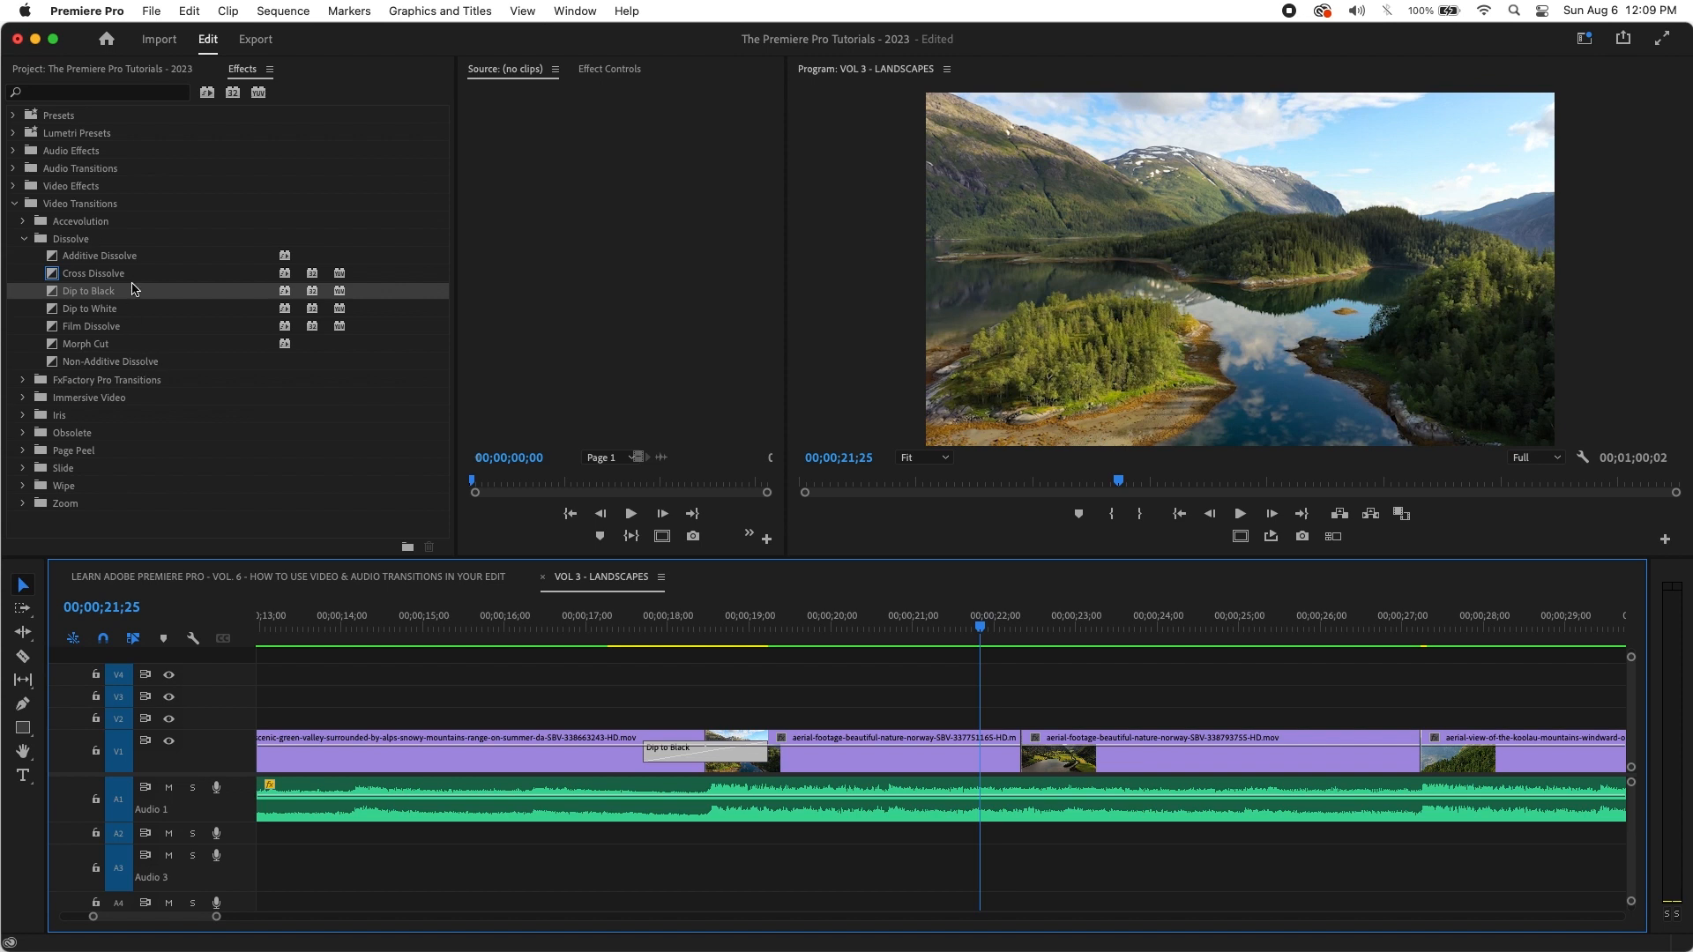
Step: Zoom the timeline out and replay the sequence through the Dip to Black
left_click_drag(902, 624, 818, 663)
key("minus")
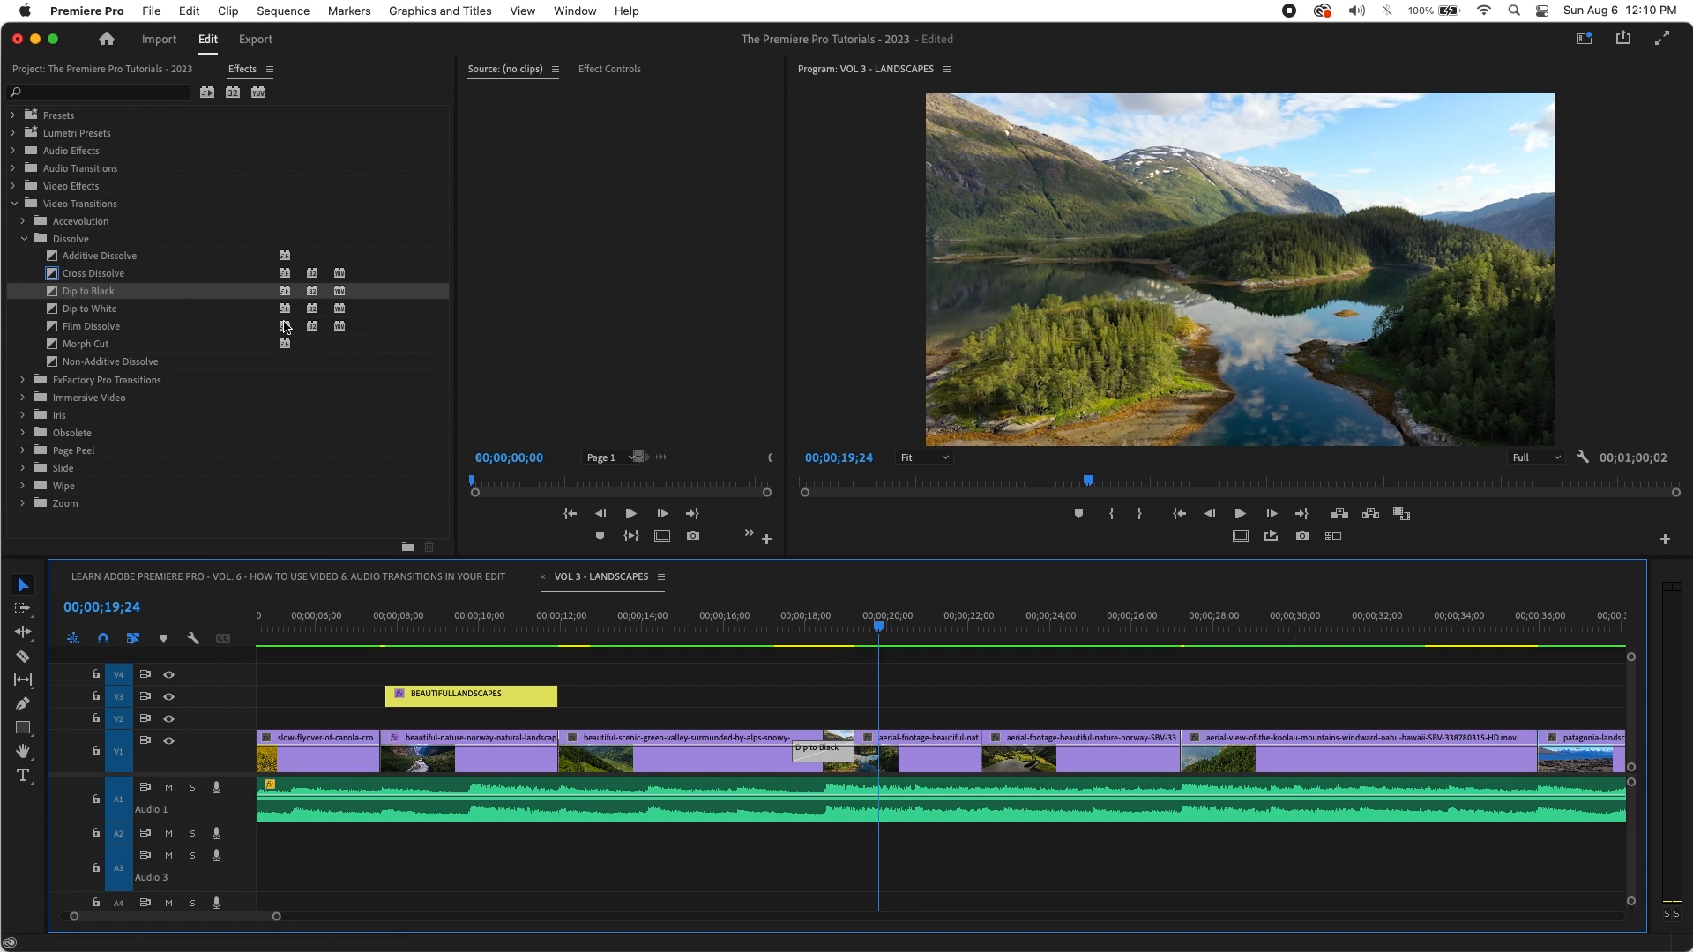
left_click(877, 631)
left_click_drag(877, 632, 730, 633)
key("space")
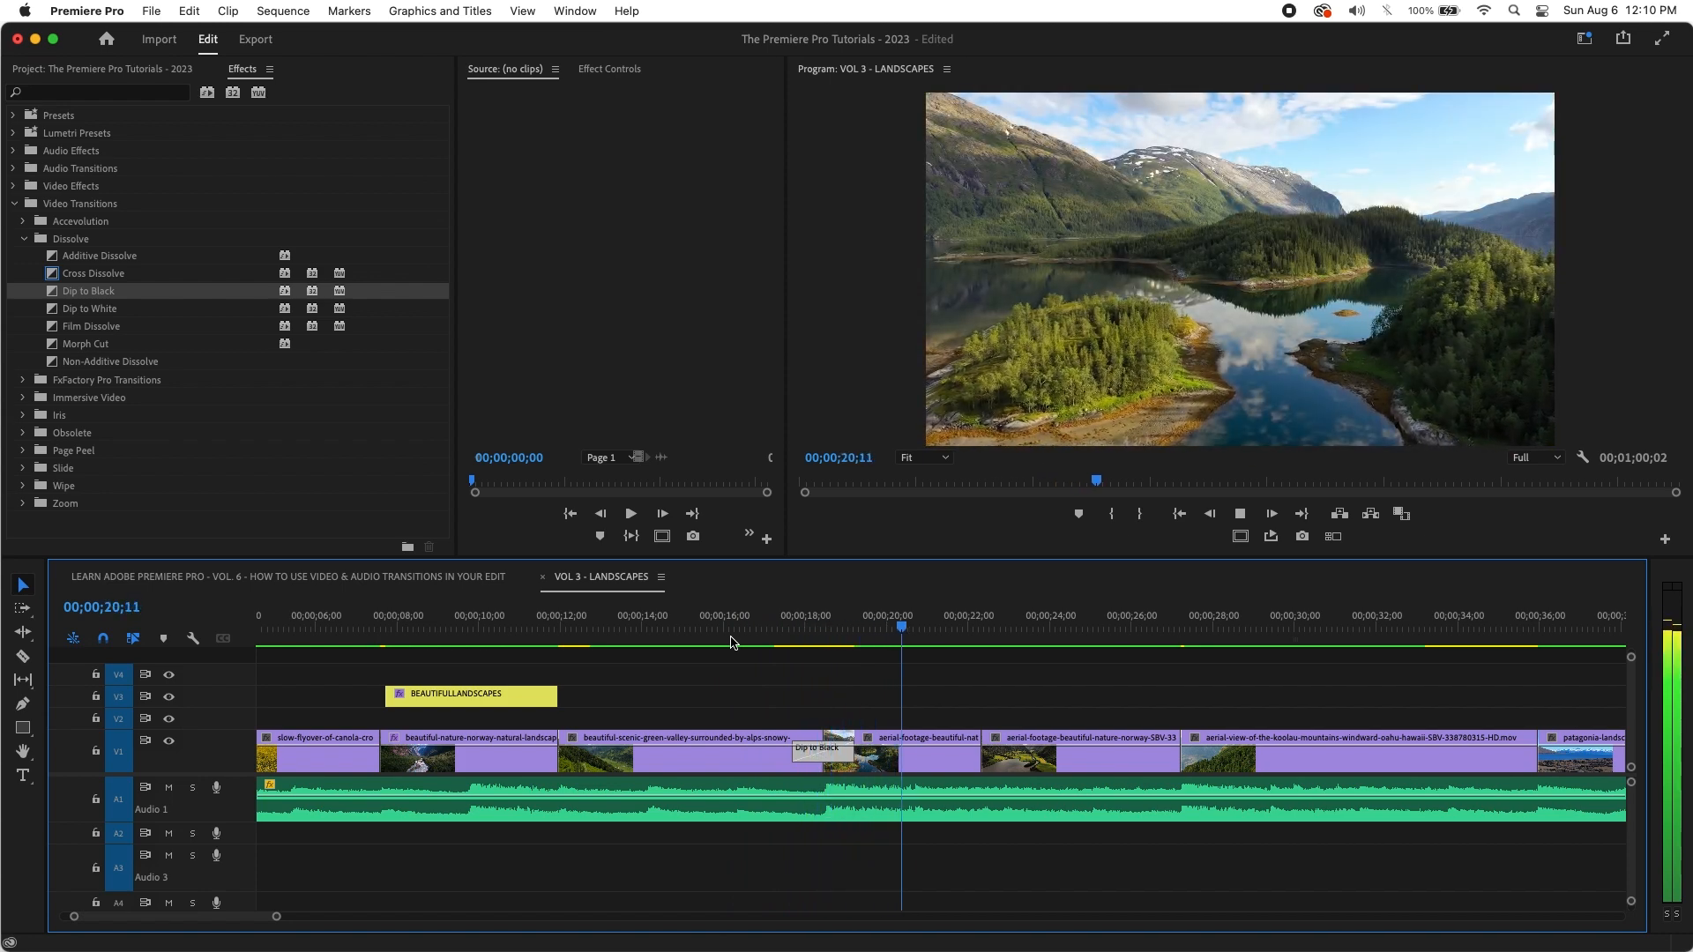
key("space")
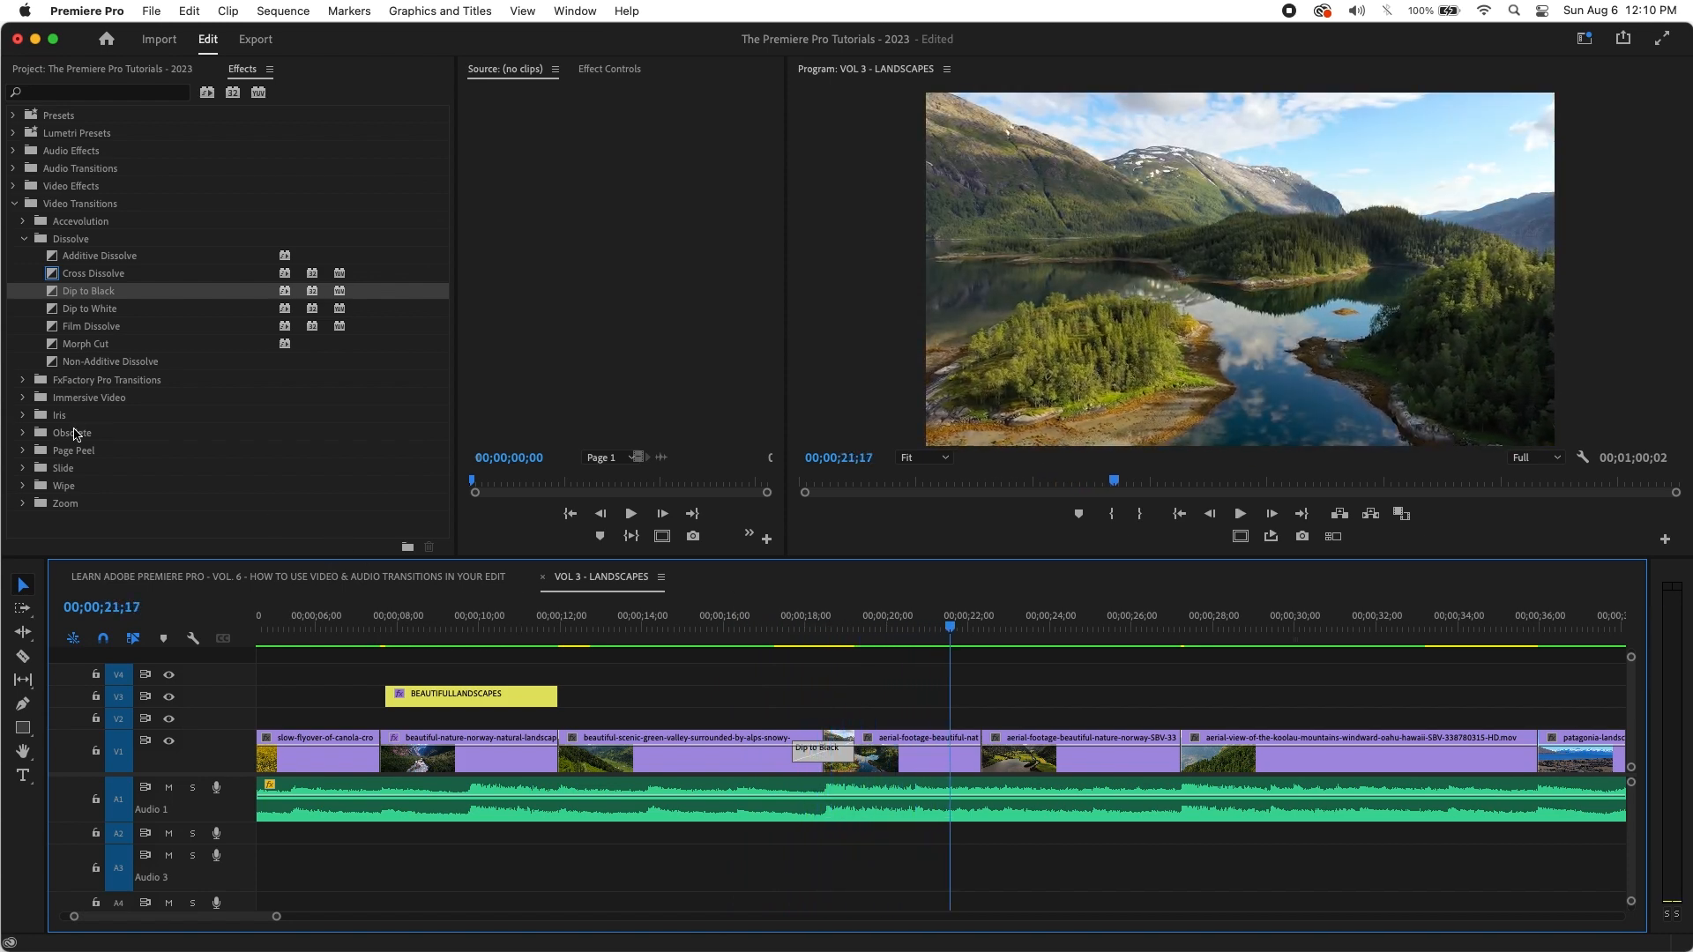
Step: Put Dip to White on the cut between the Norway clips, lengthen it, and preview
left_click_drag(93, 309, 1005, 757)
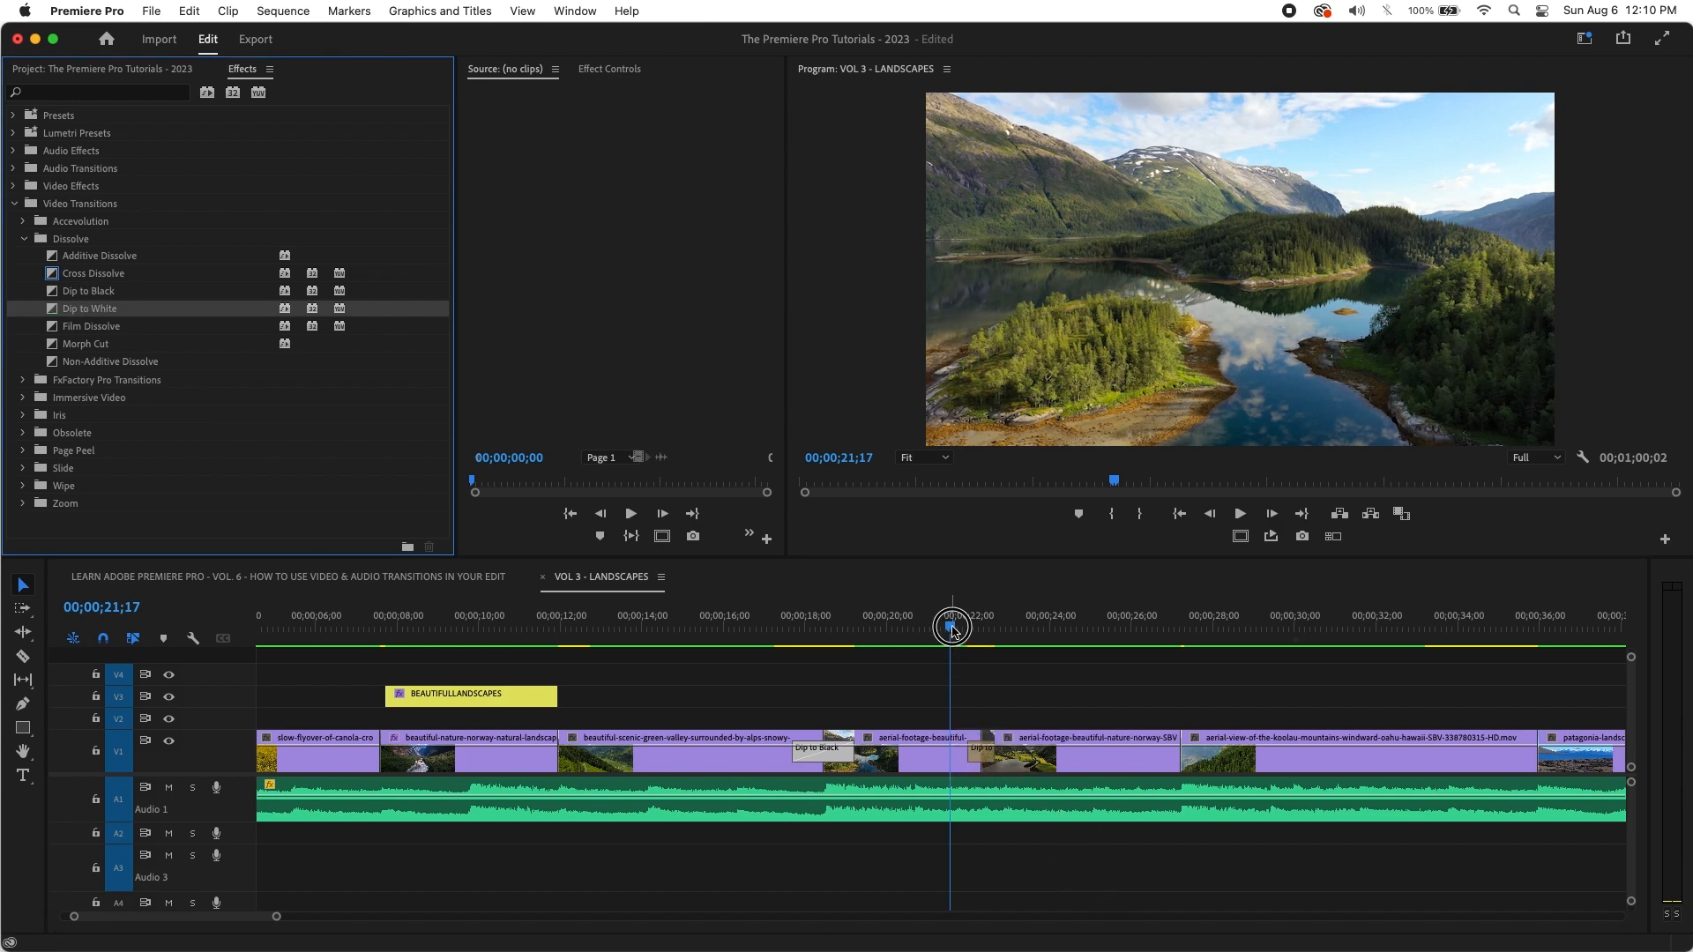
key("space")
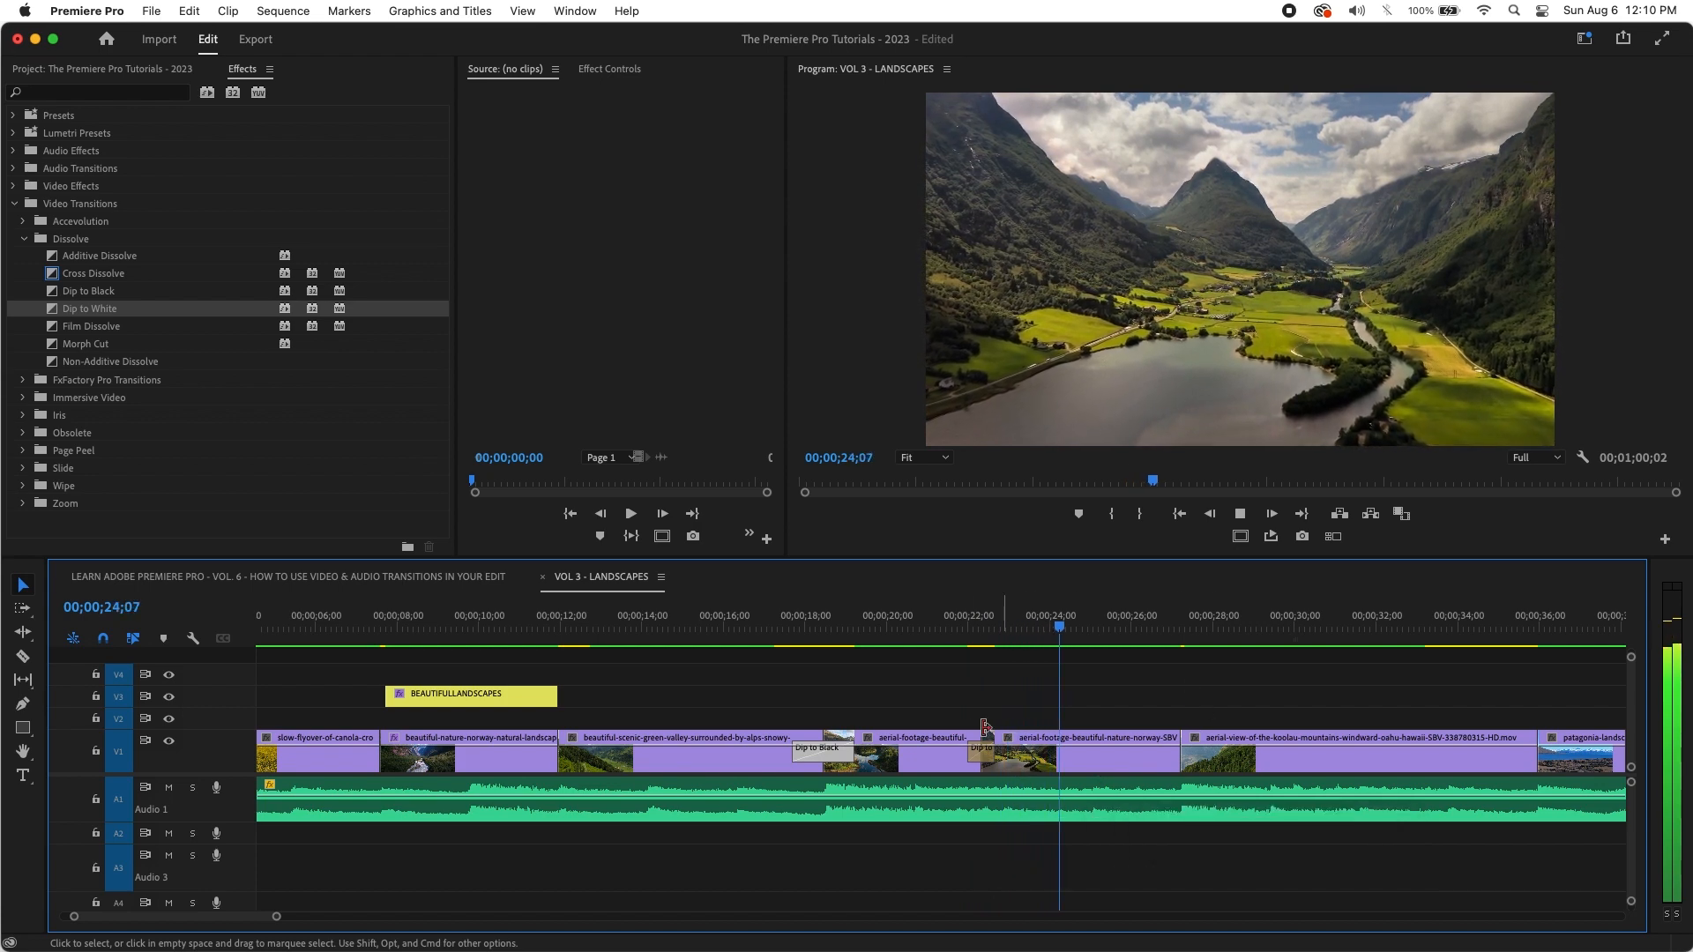
key("space")
left_click_drag(985, 756, 1013, 756)
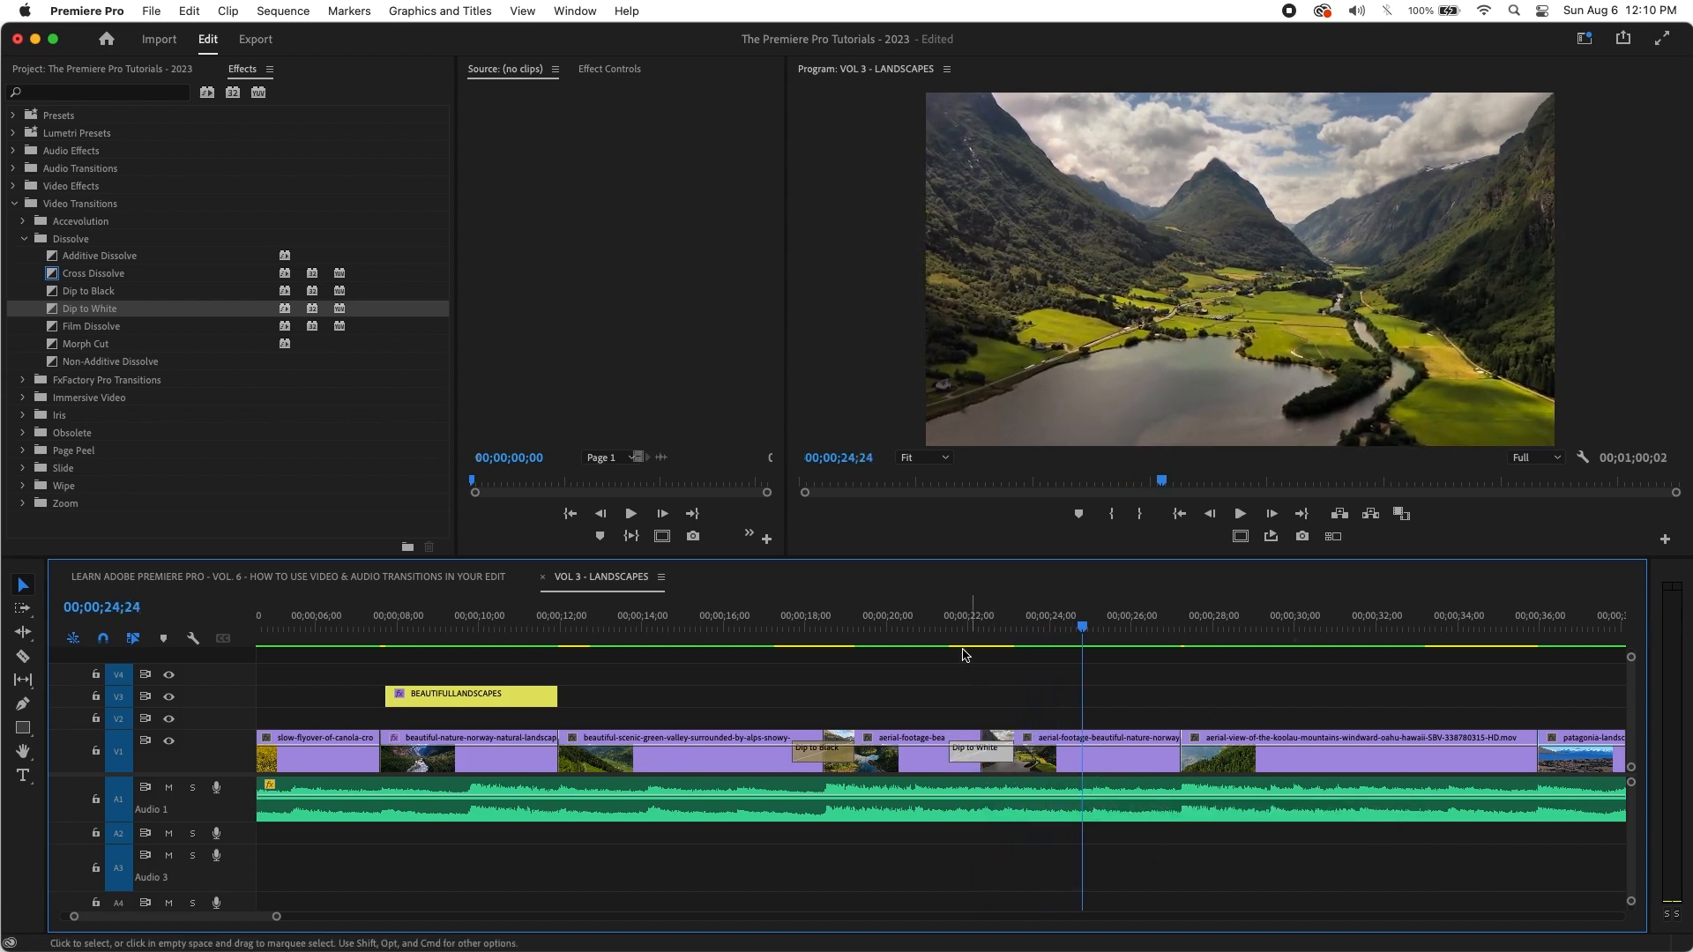
left_click(921, 628)
key("space")
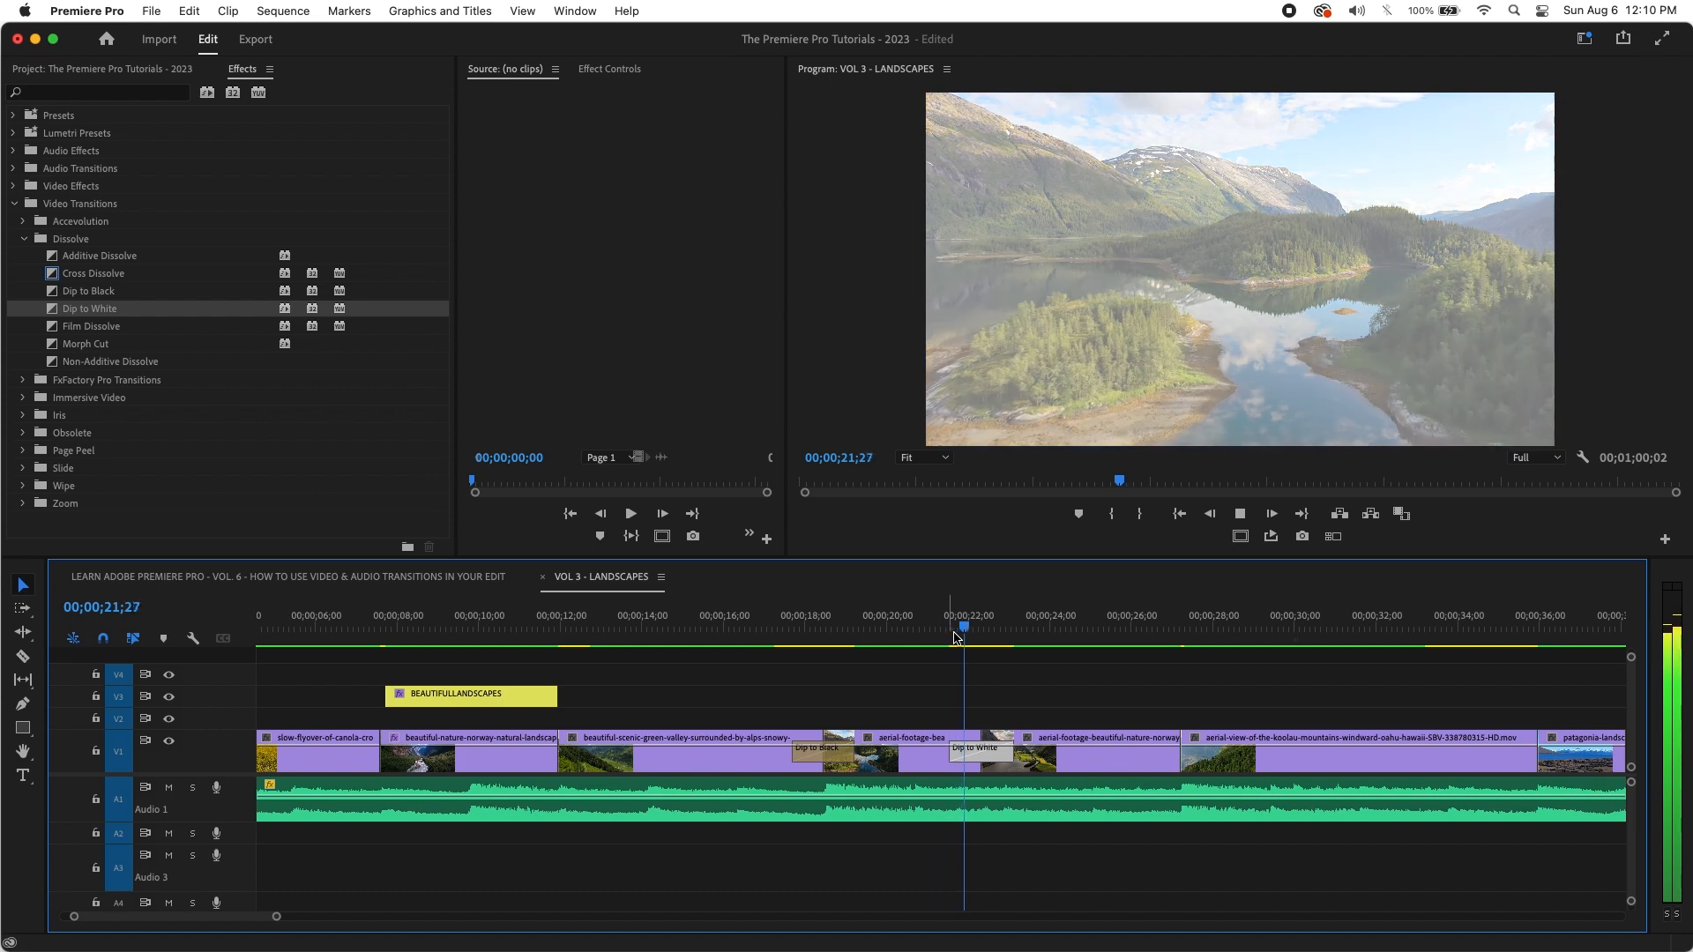
key("space")
Step: Shorten the Dip to White transition and play the quicker fade
left_click_drag(1009, 760, 970, 757)
left_click(961, 624)
key("space")
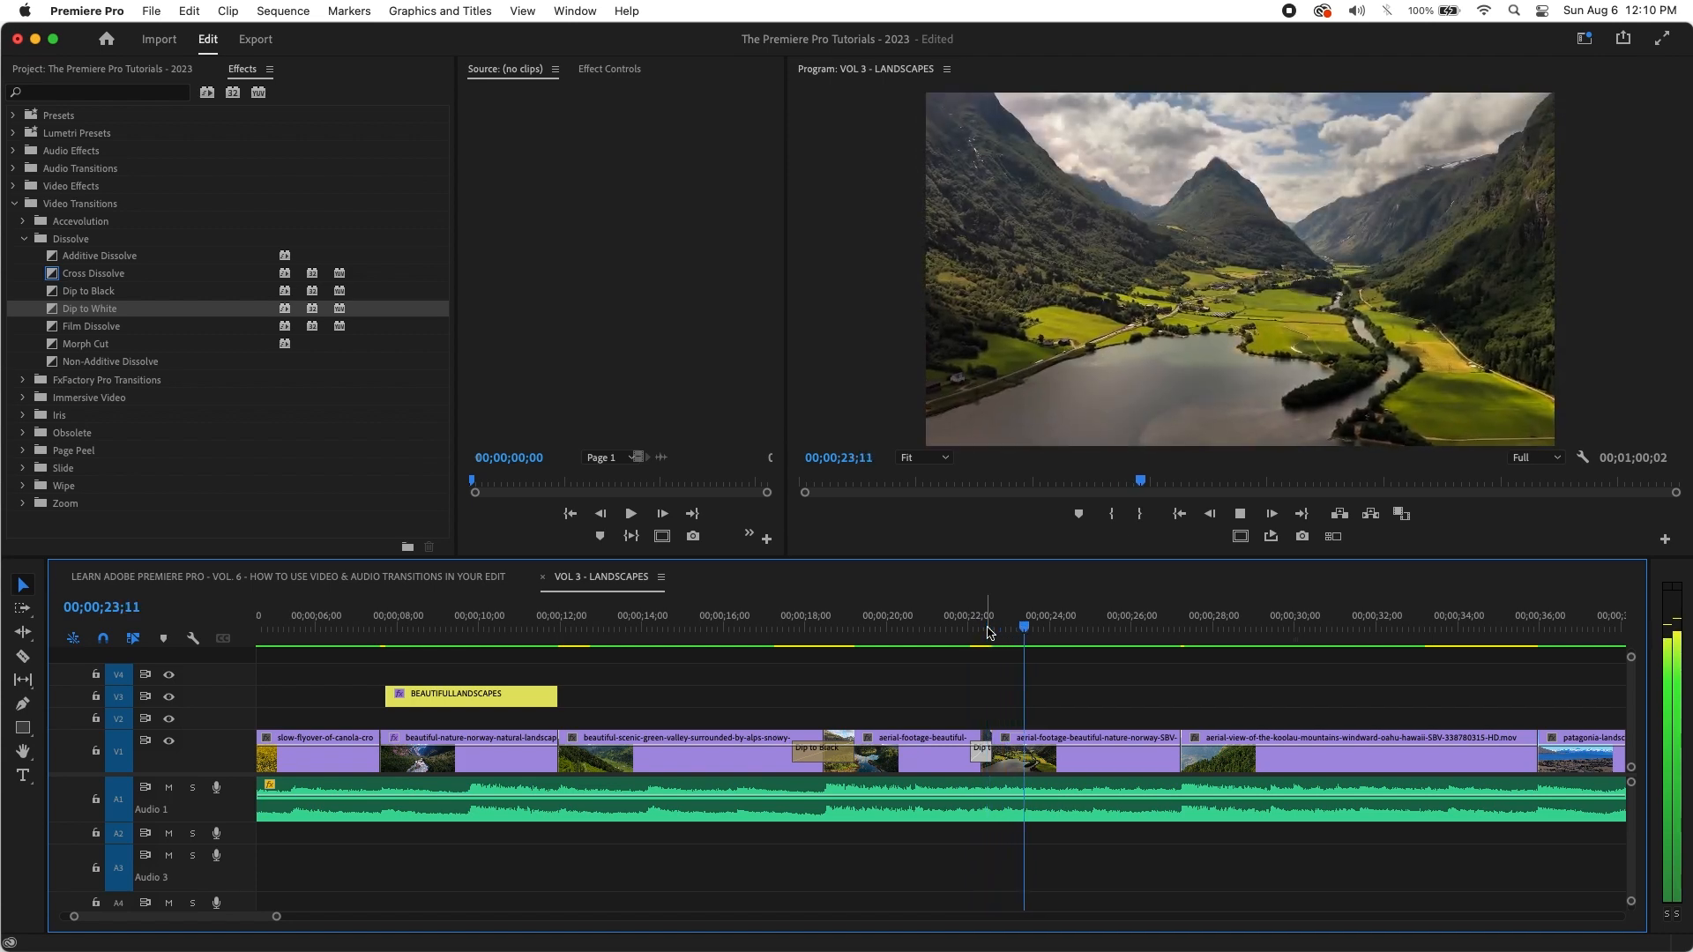
left_click(985, 623)
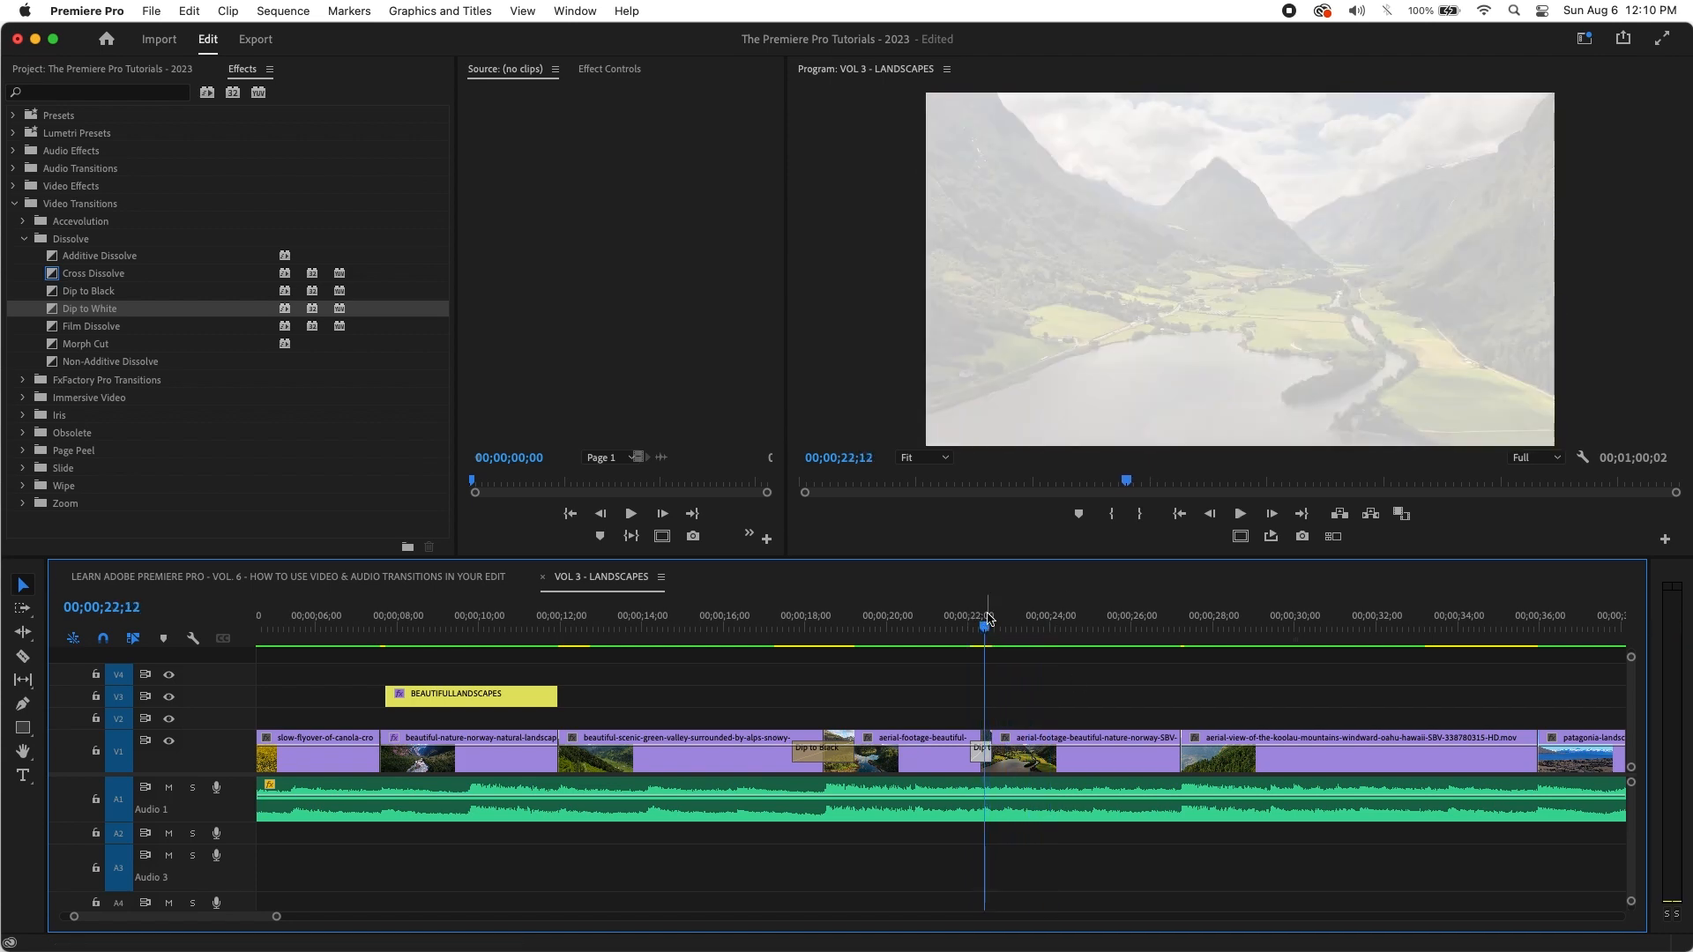
Step: Trim the right side of the Dip to White and review it
key("equal")
key("equal")
key("equal")
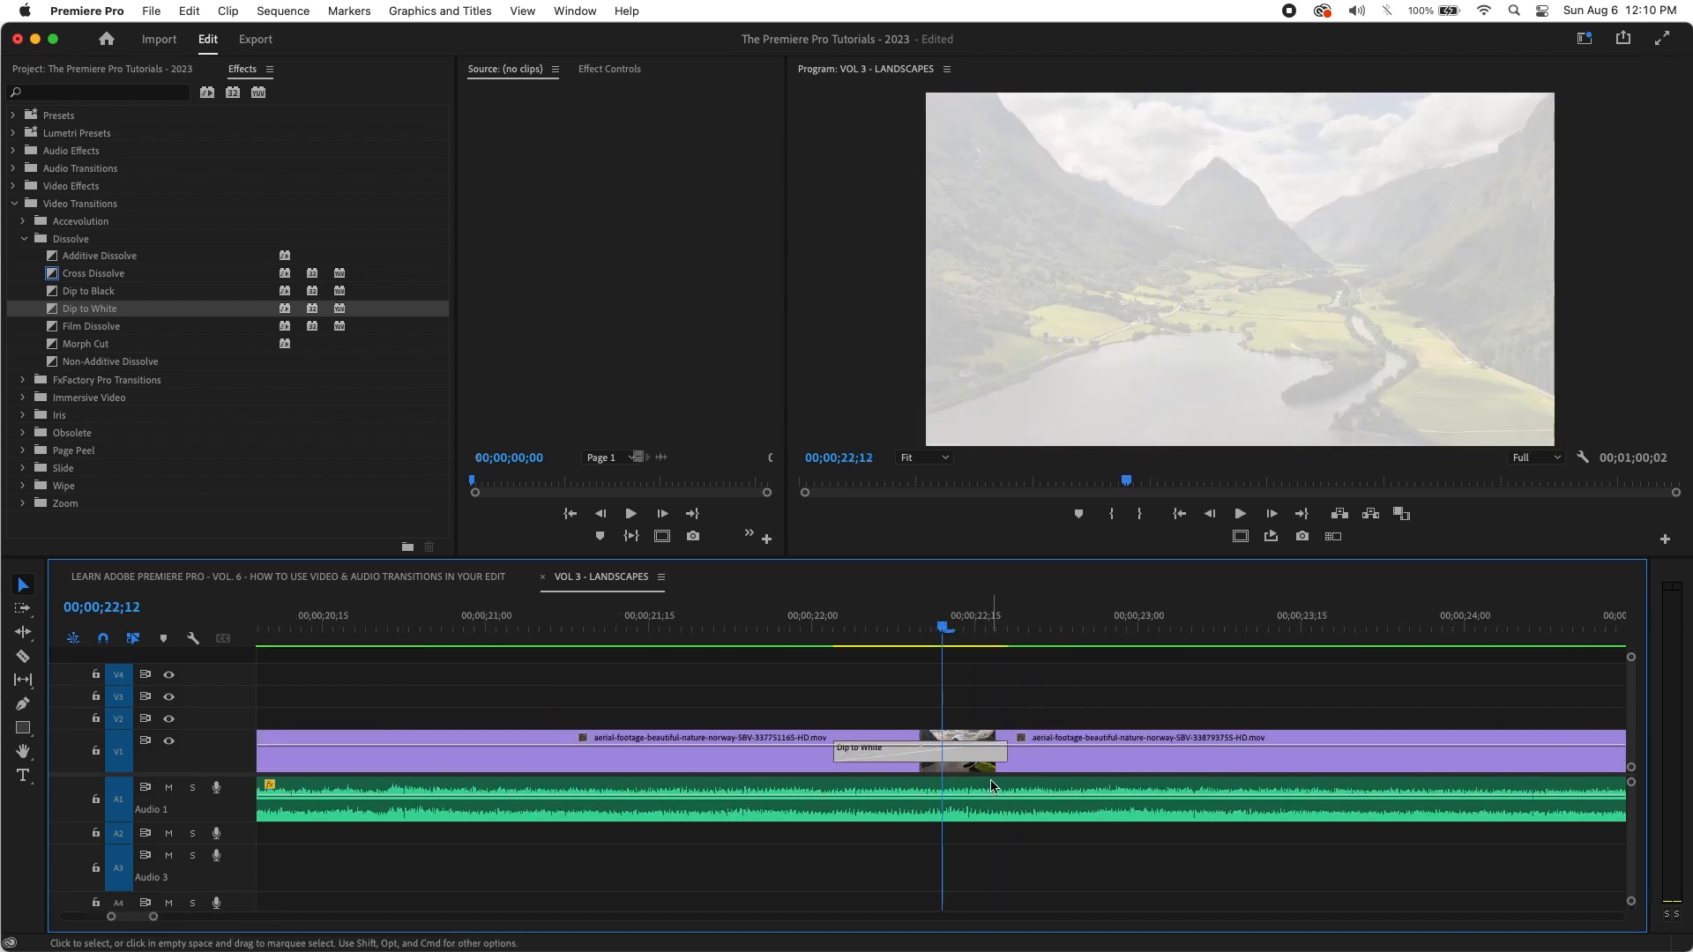
left_click_drag(1003, 756, 975, 784)
key("minus")
key("minus")
key("minus")
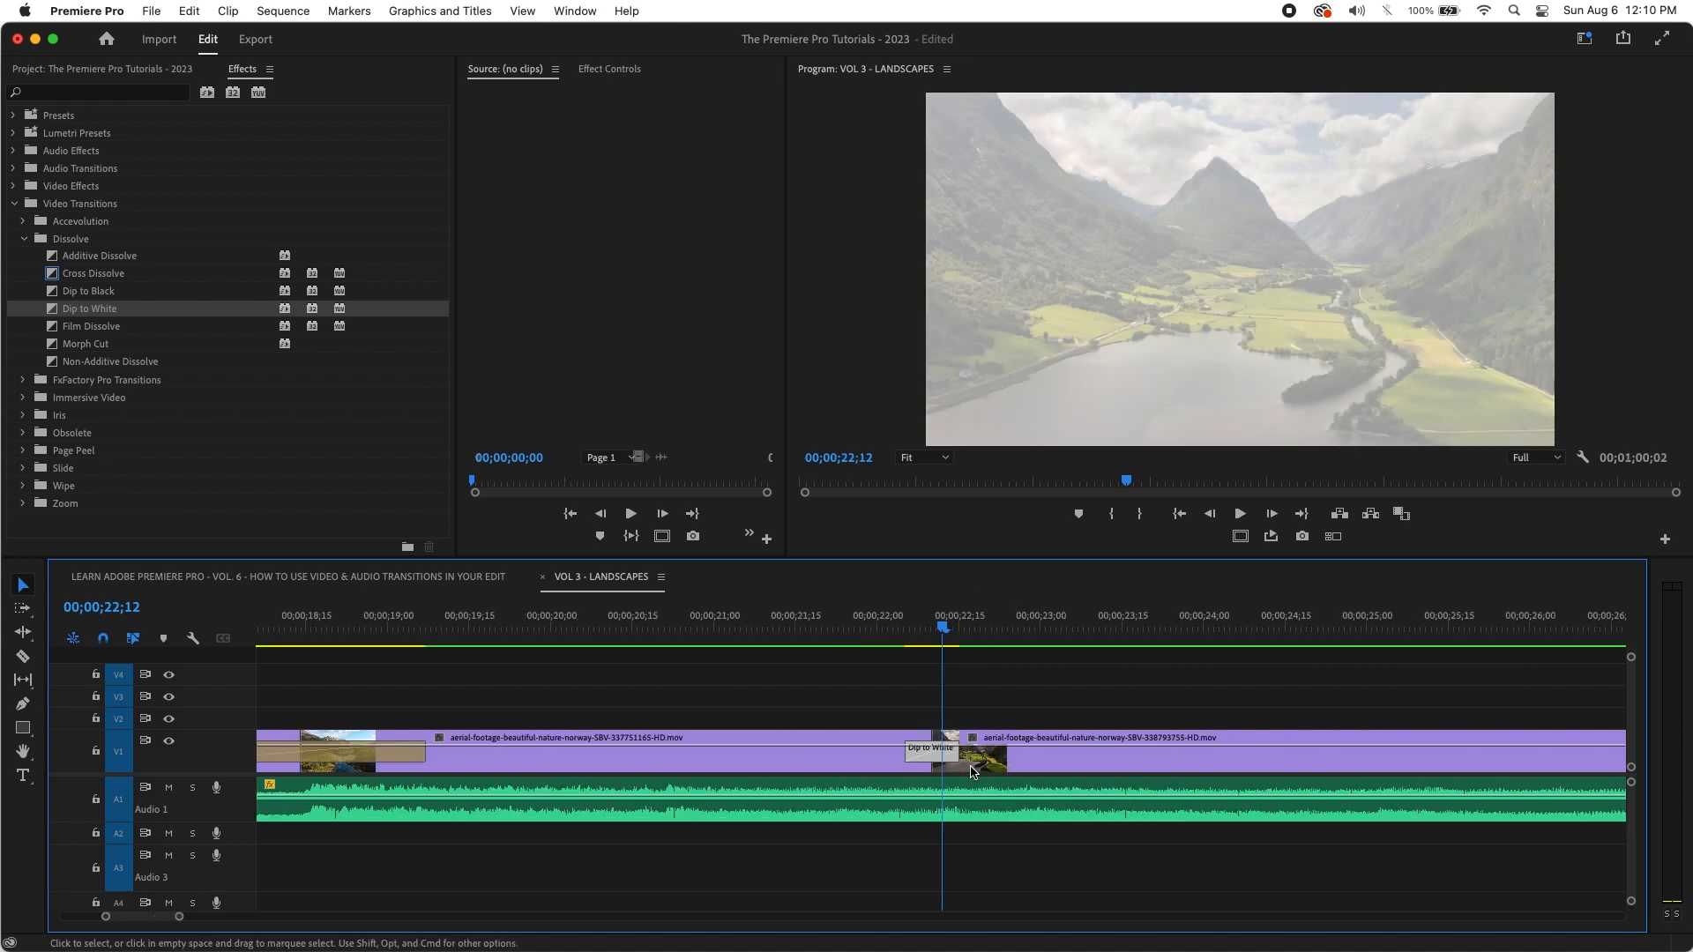
left_click(897, 627)
key("space")
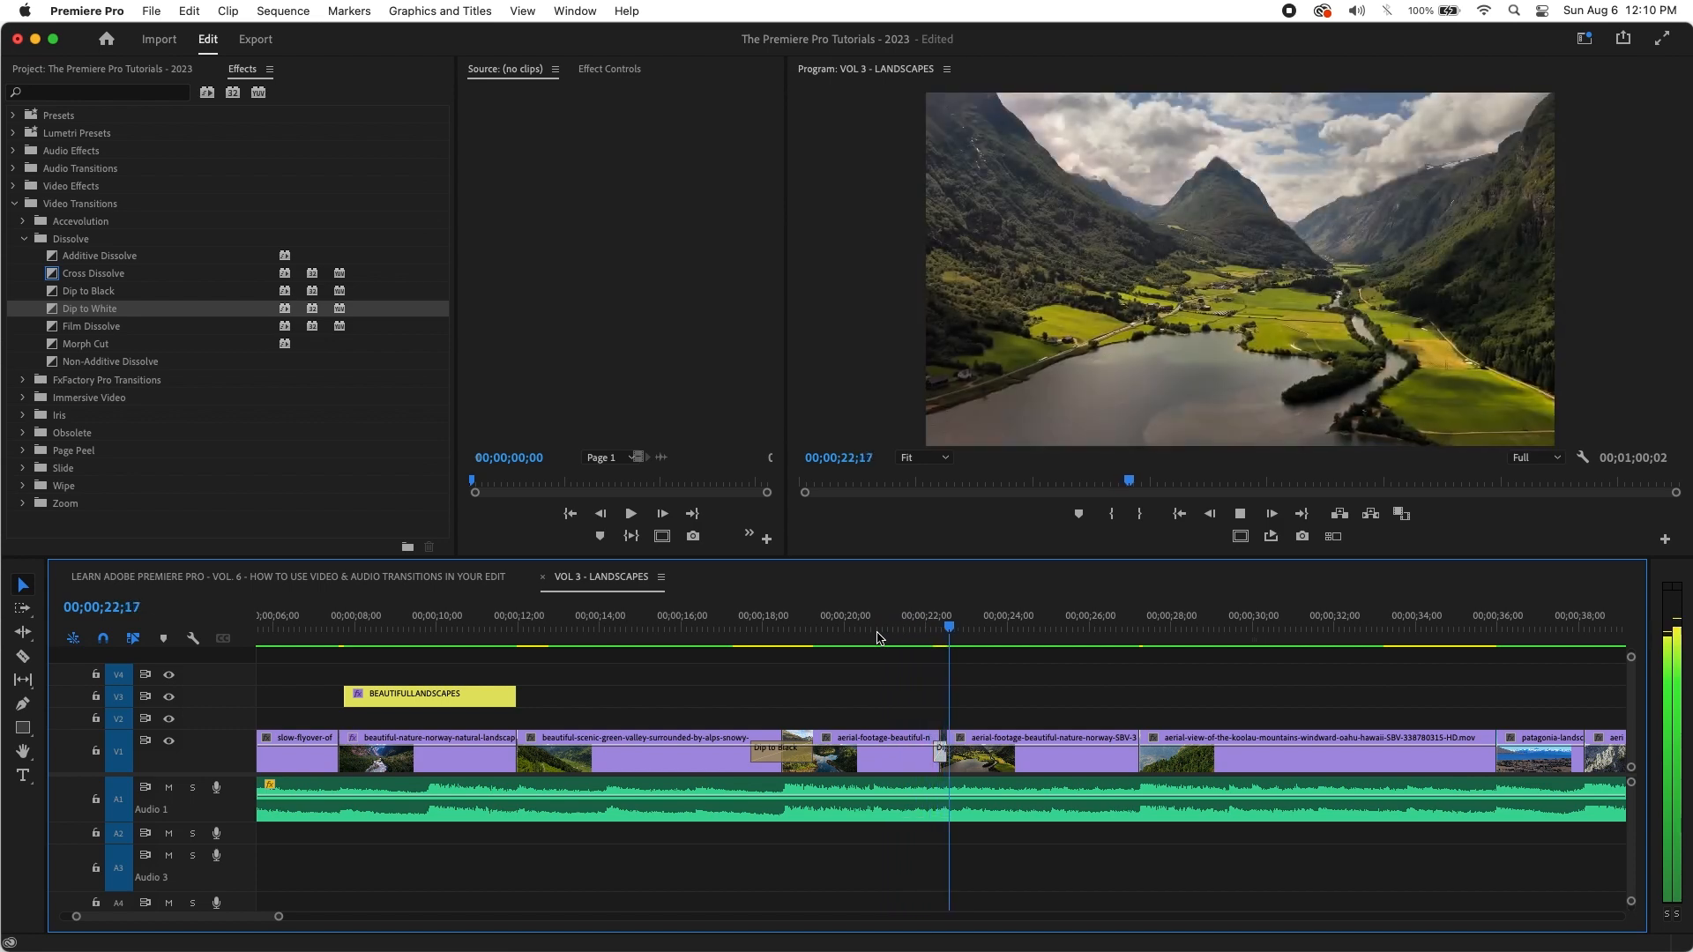
left_click(952, 638)
left_click_drag(952, 638, 917, 636)
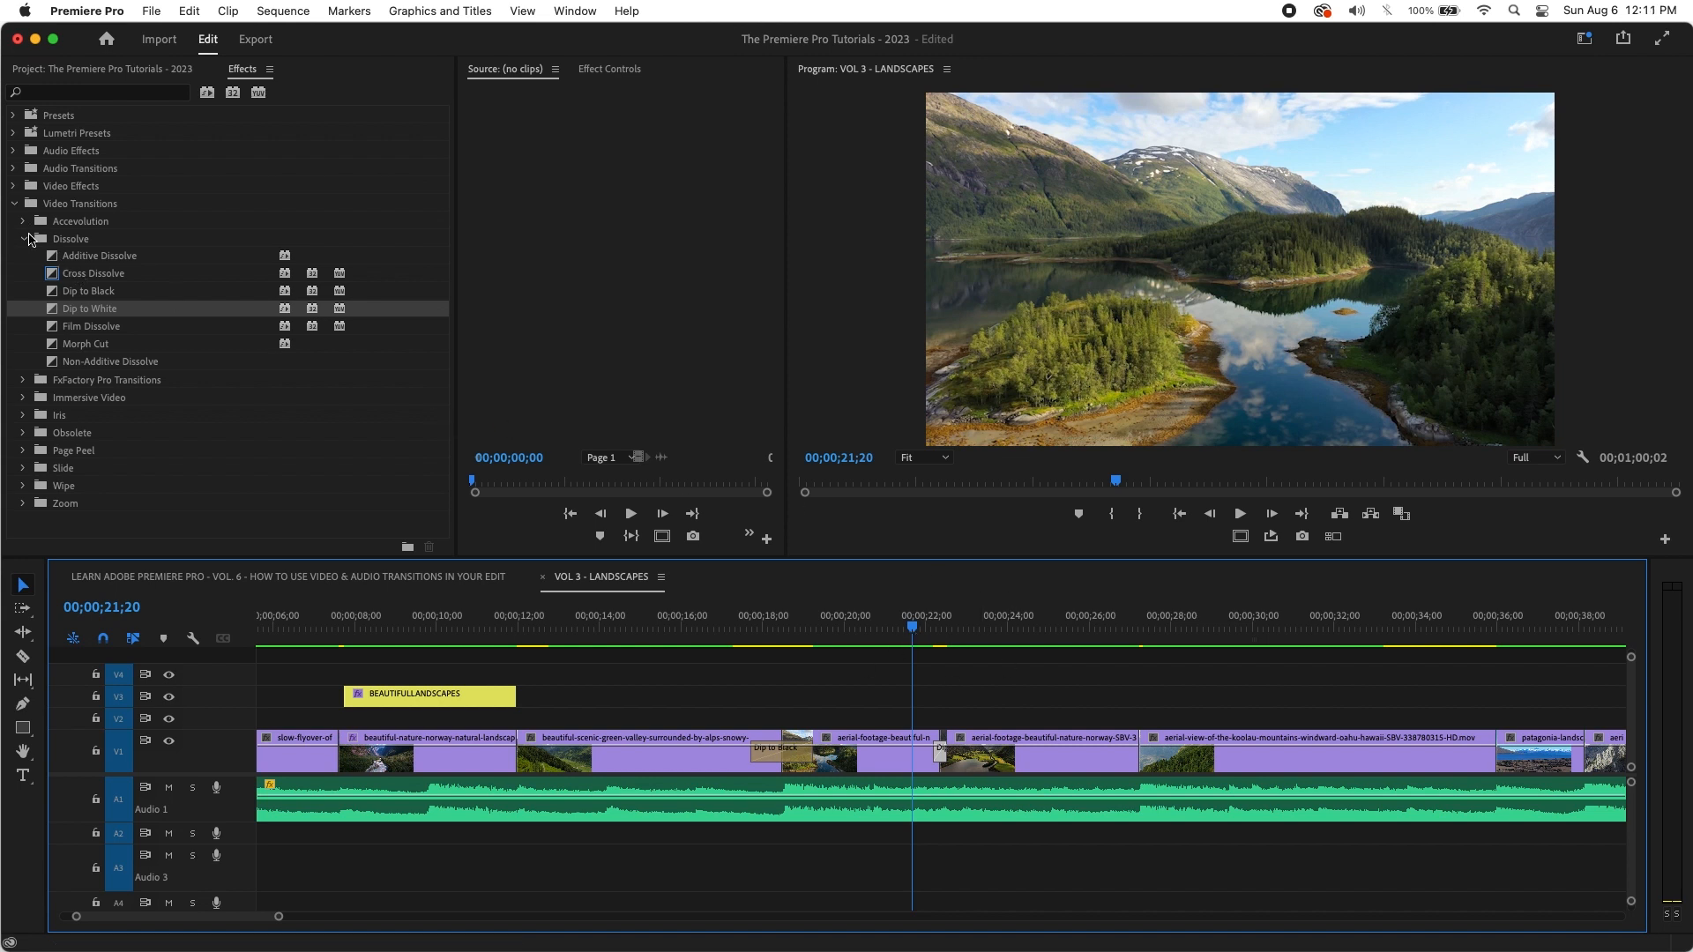
Step: Place Iris Box on the cut between the Norway and Koolau clips
left_click(27, 239)
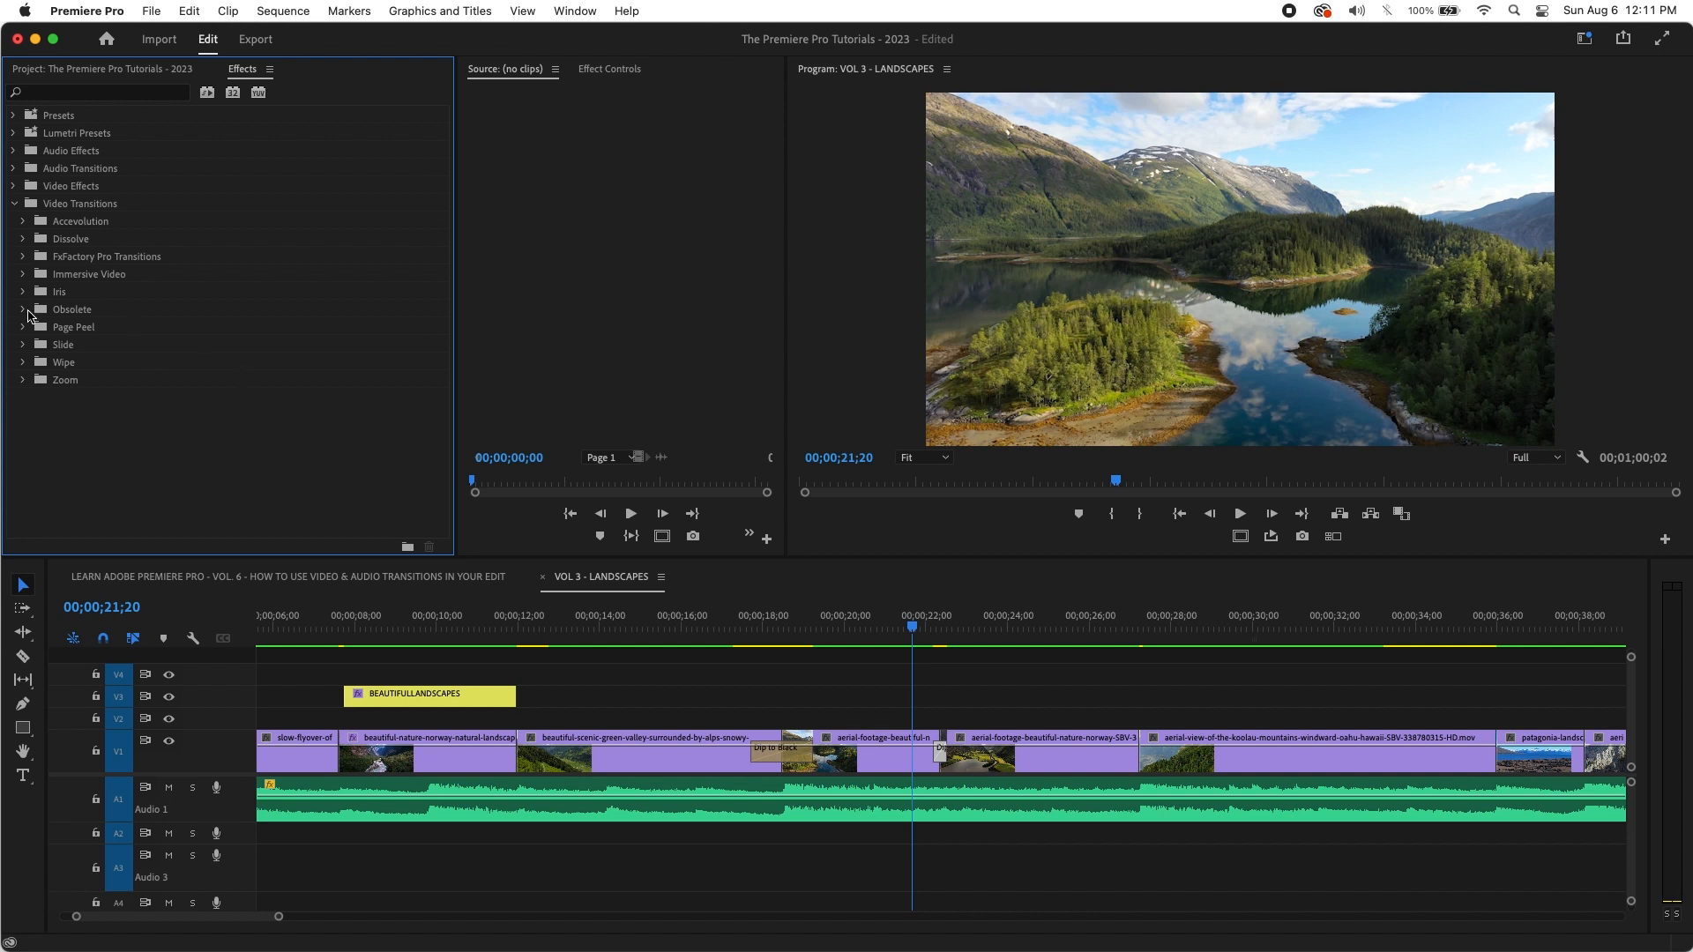
left_click(23, 291)
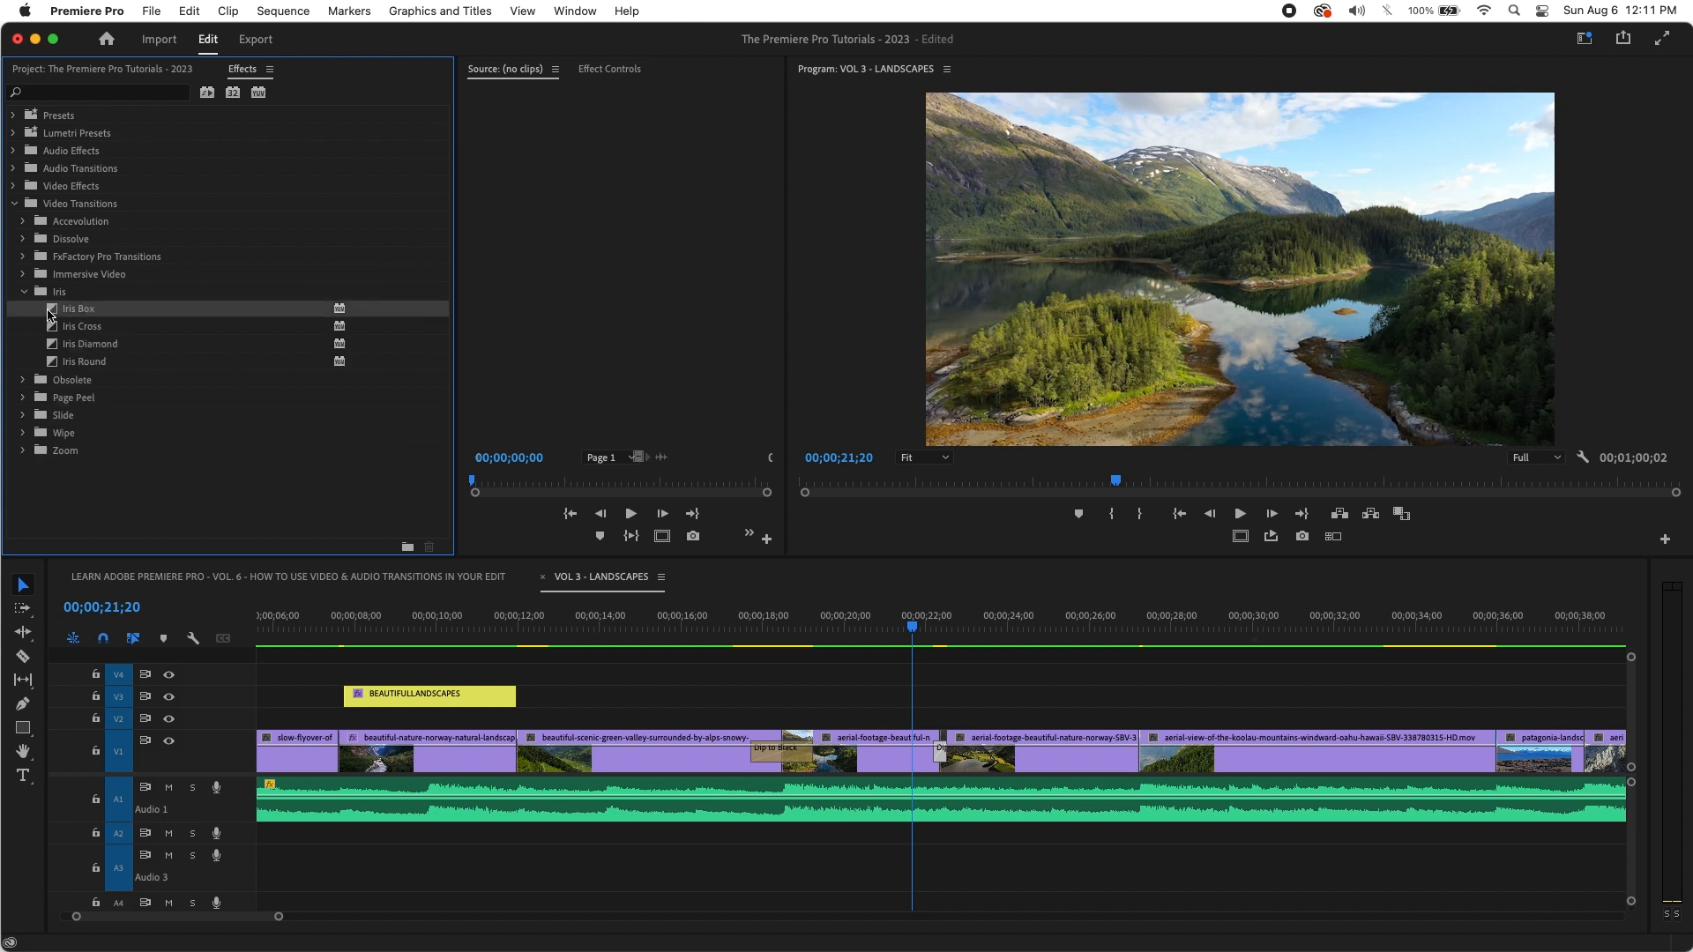
left_click_drag(48, 313, 1140, 752)
Step: Preview the Iris Box transition, then zoom in and select it
left_click(1124, 637)
key("space")
mouse_move(1145, 643)
left_mouse_down()
mouse_move(1118, 657)
mouse_move(1153, 644)
mouse_move(1122, 650)
mouse_move(1141, 653)
left_mouse_up()
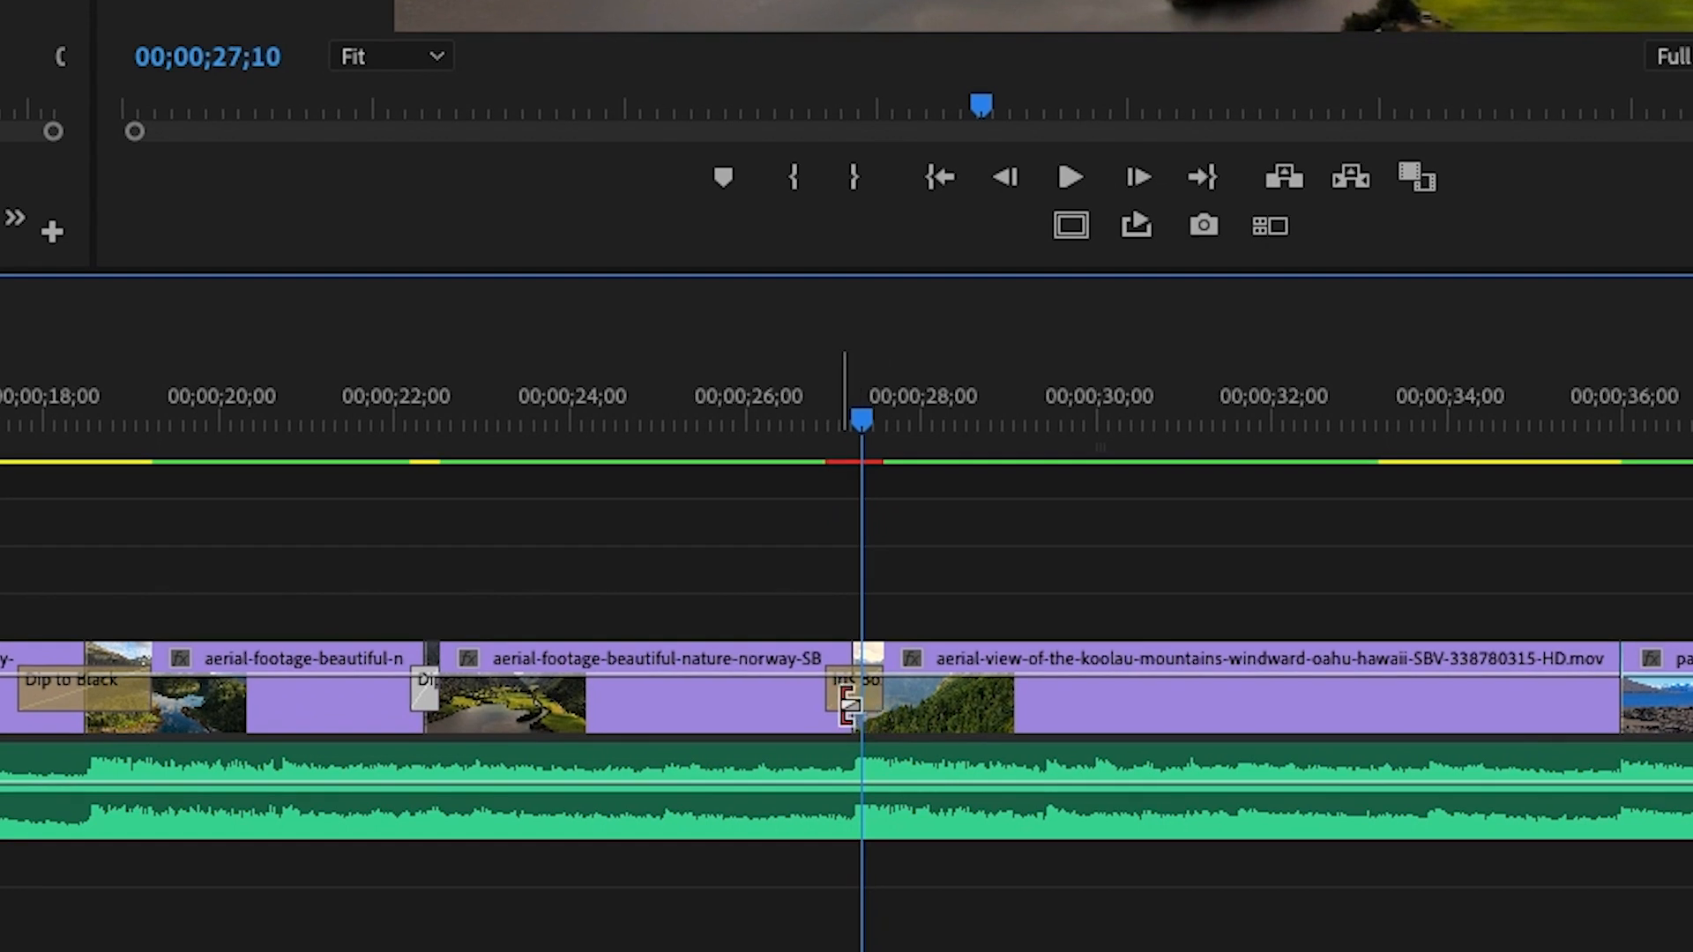
key("equal")
key("equal")
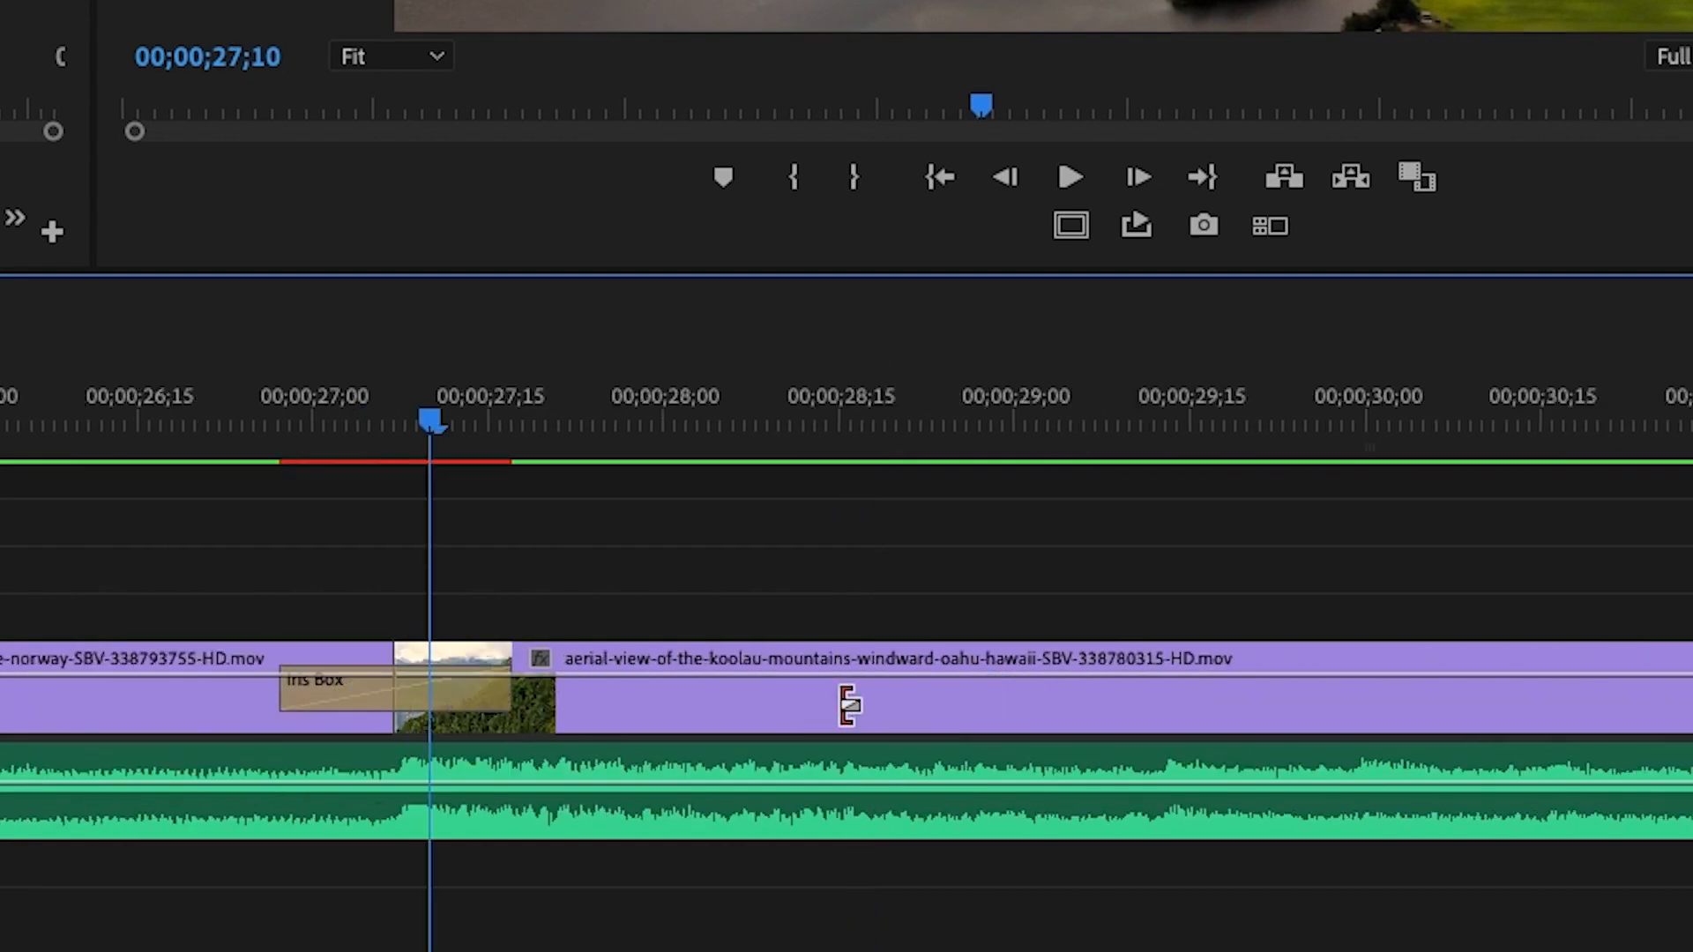
left_click(471, 696)
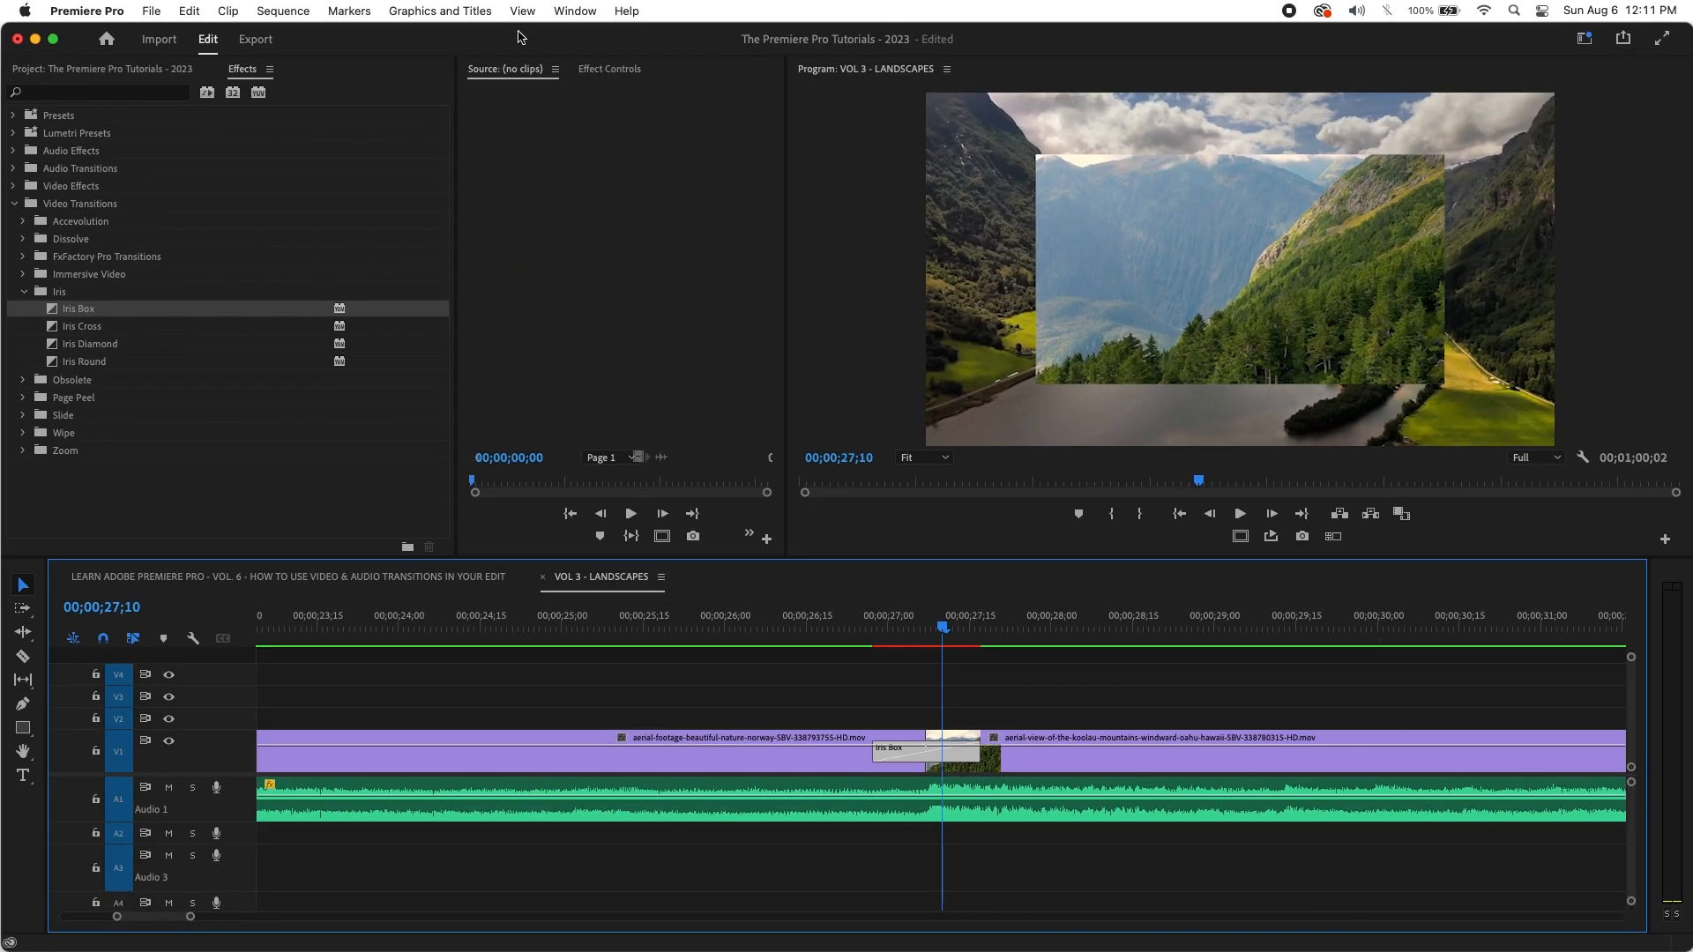
Step: In Effect Controls, give Iris Box a 17.8-wide border in blue 2D5596
left_click(574, 11)
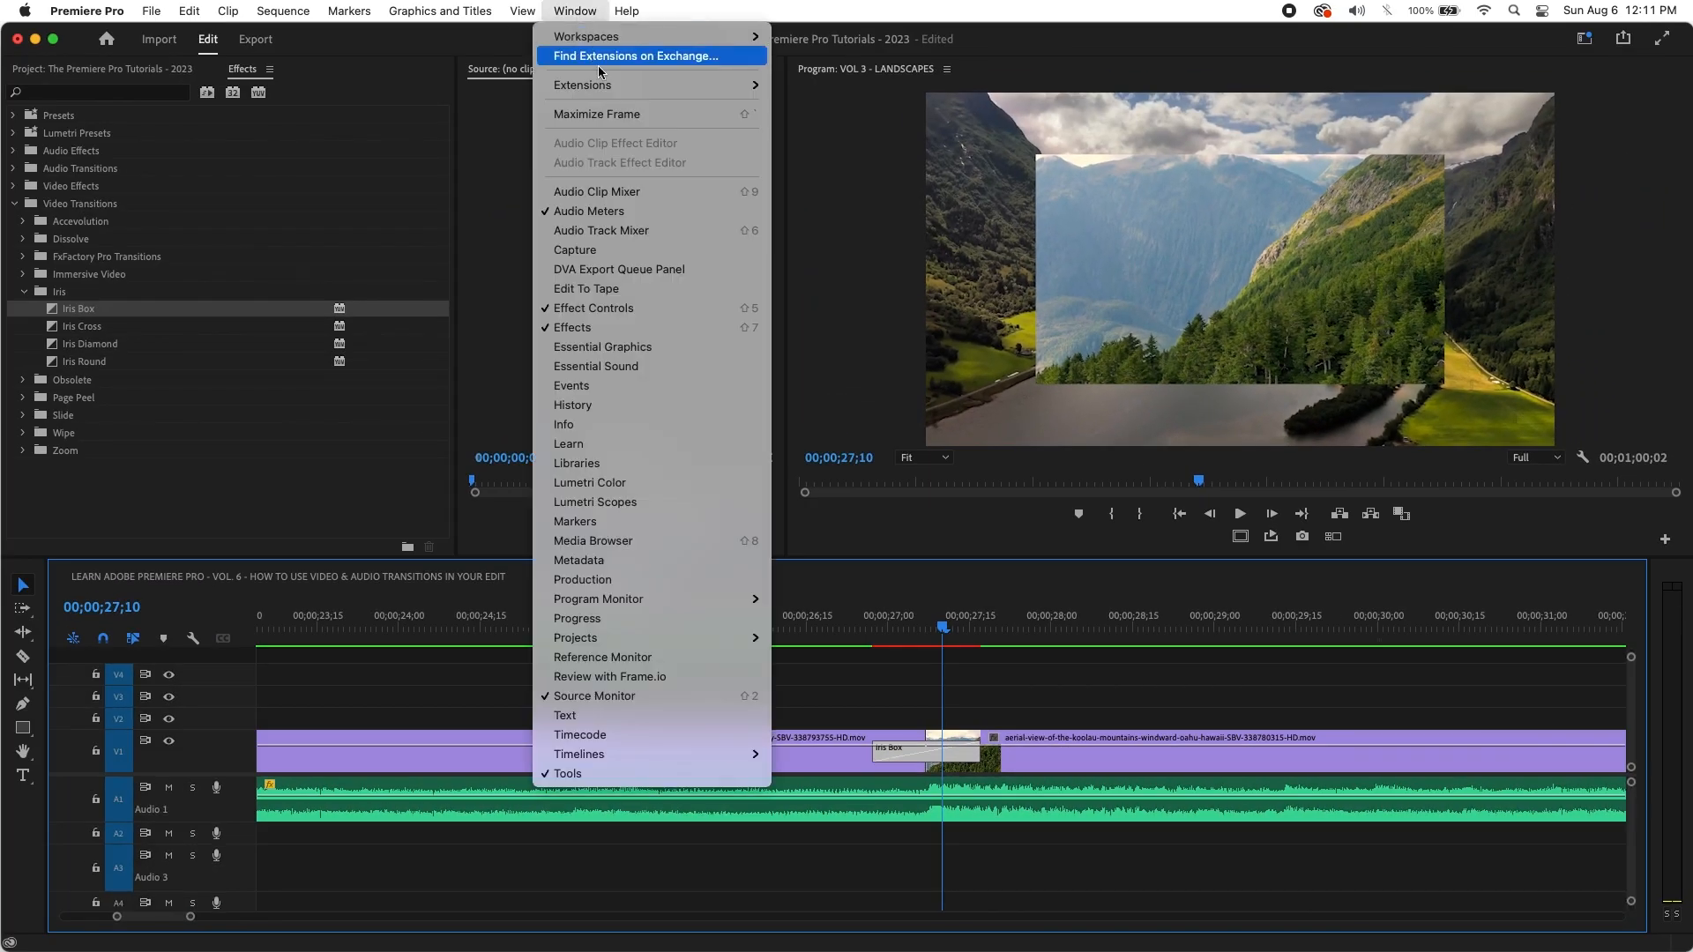
left_click(659, 311)
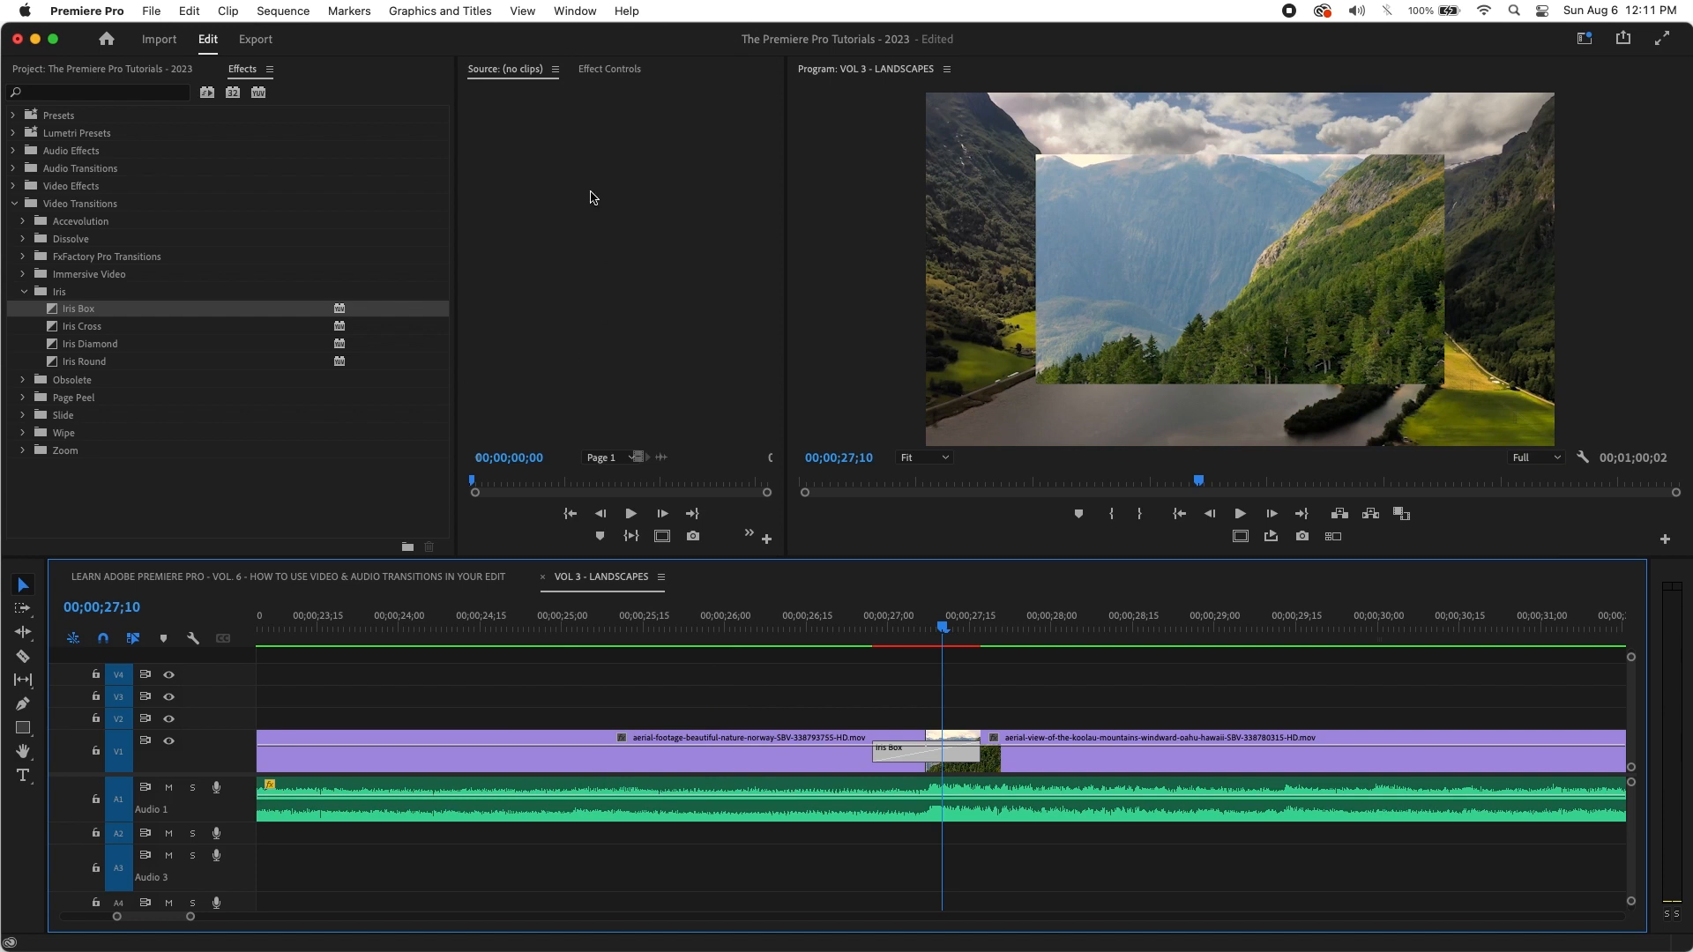
left_click(600, 71)
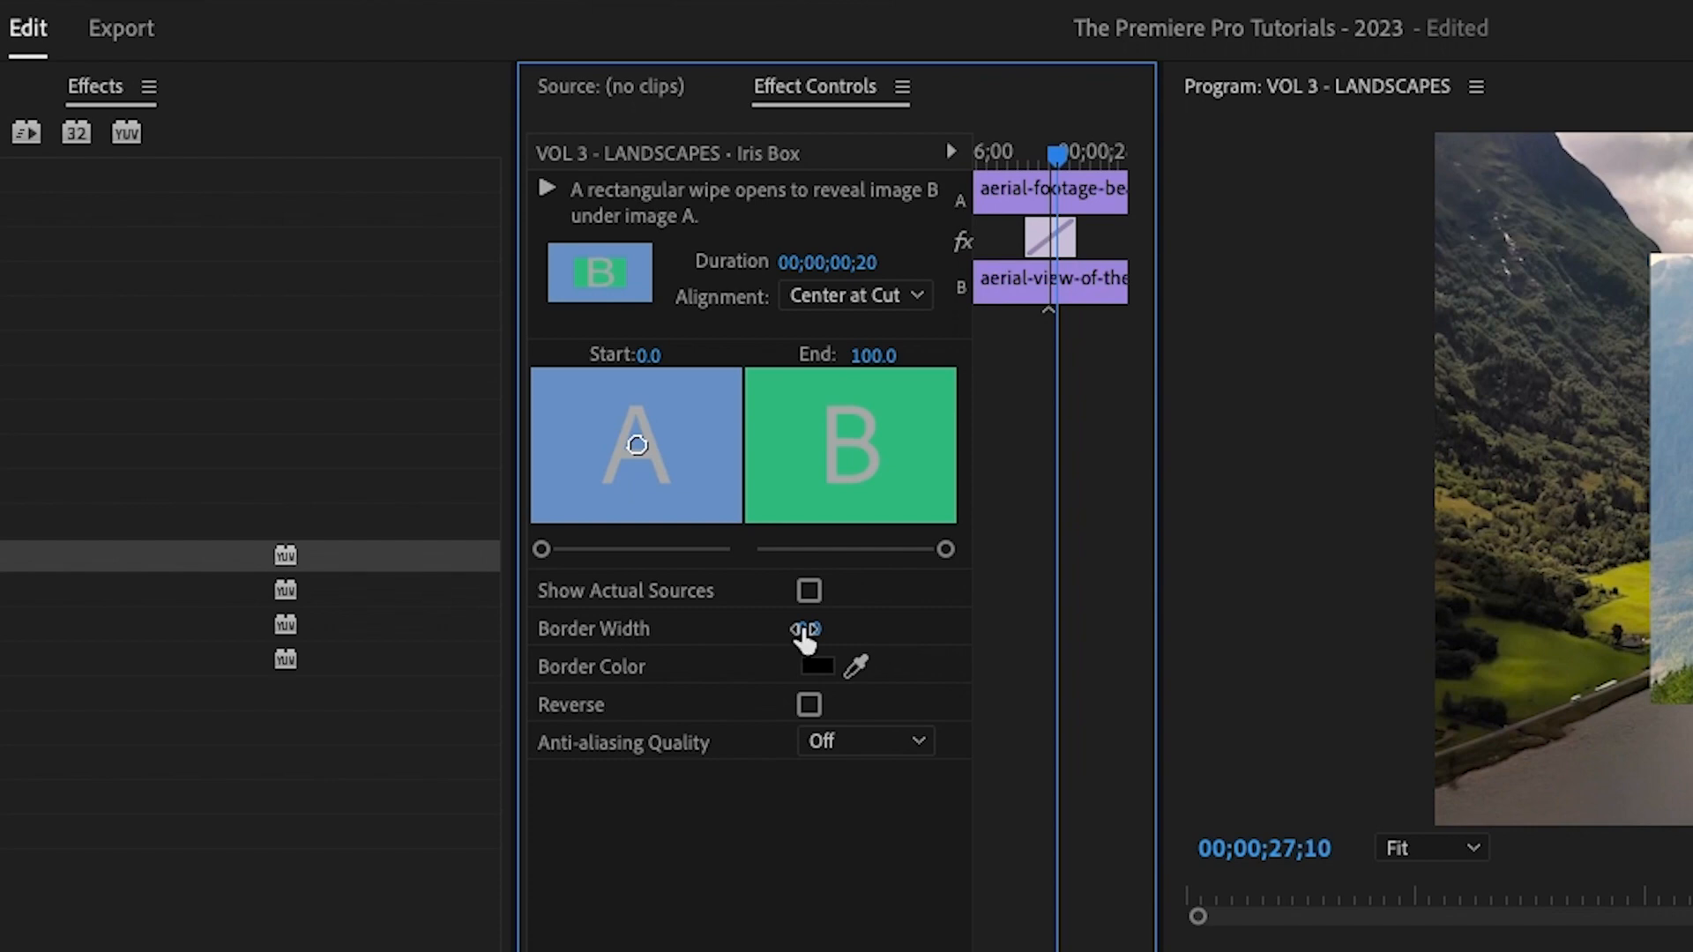
left_click_drag(820, 632, 881, 632)
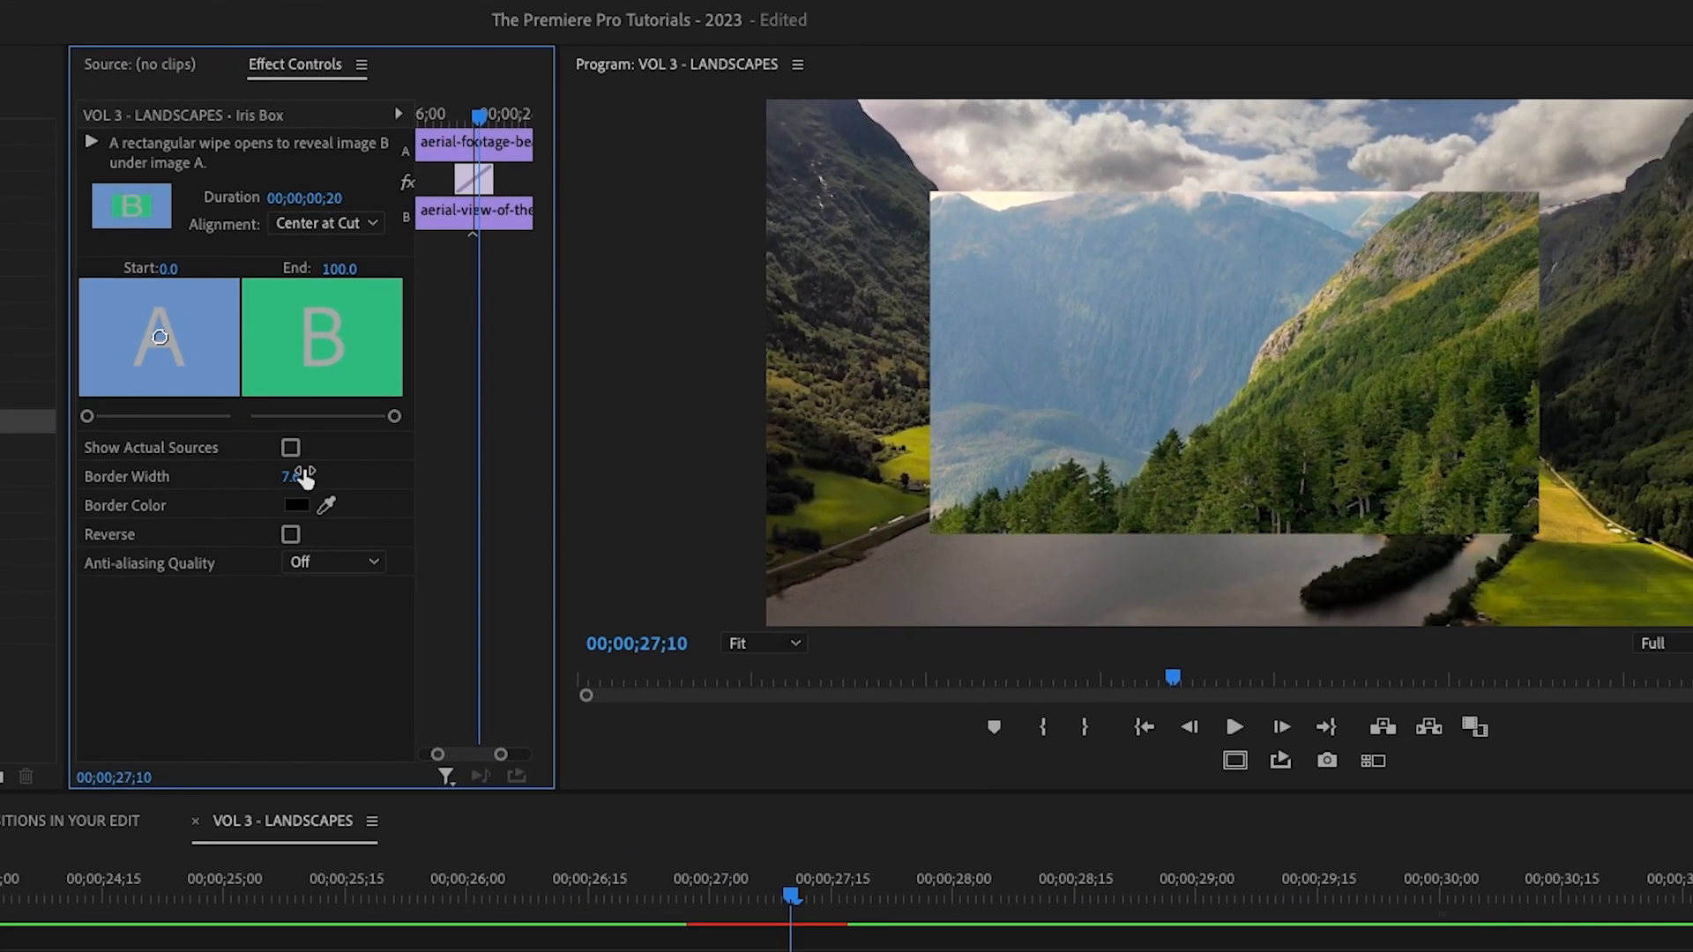
left_click_drag(304, 476, 304, 477)
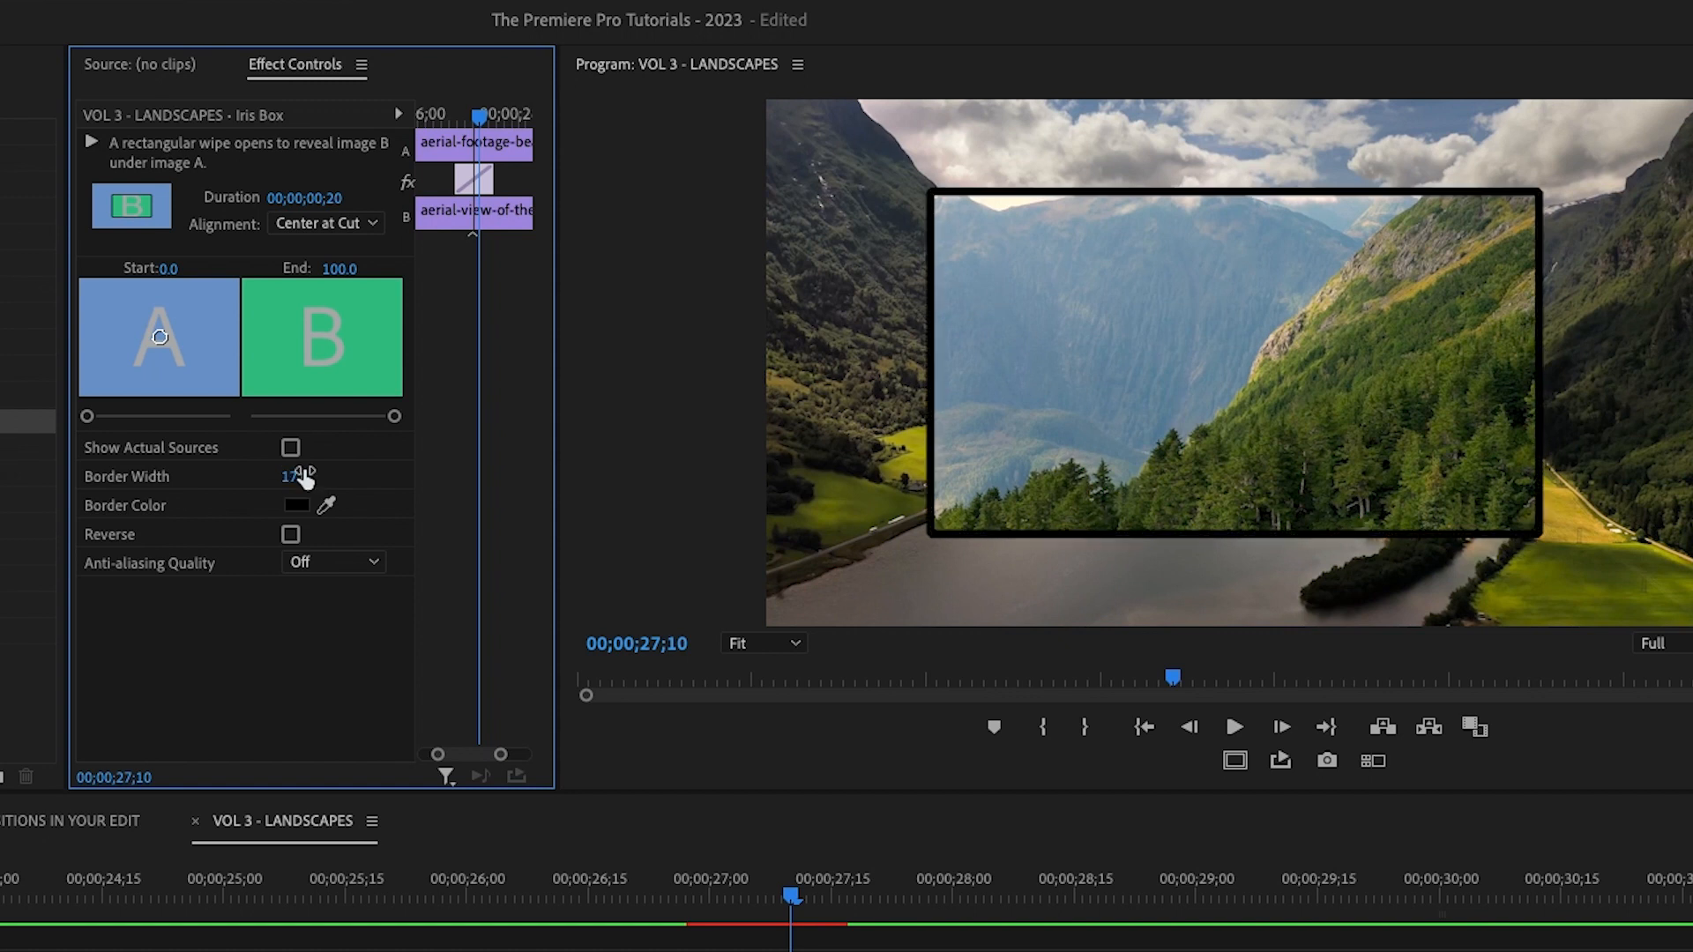
left_click(300, 506)
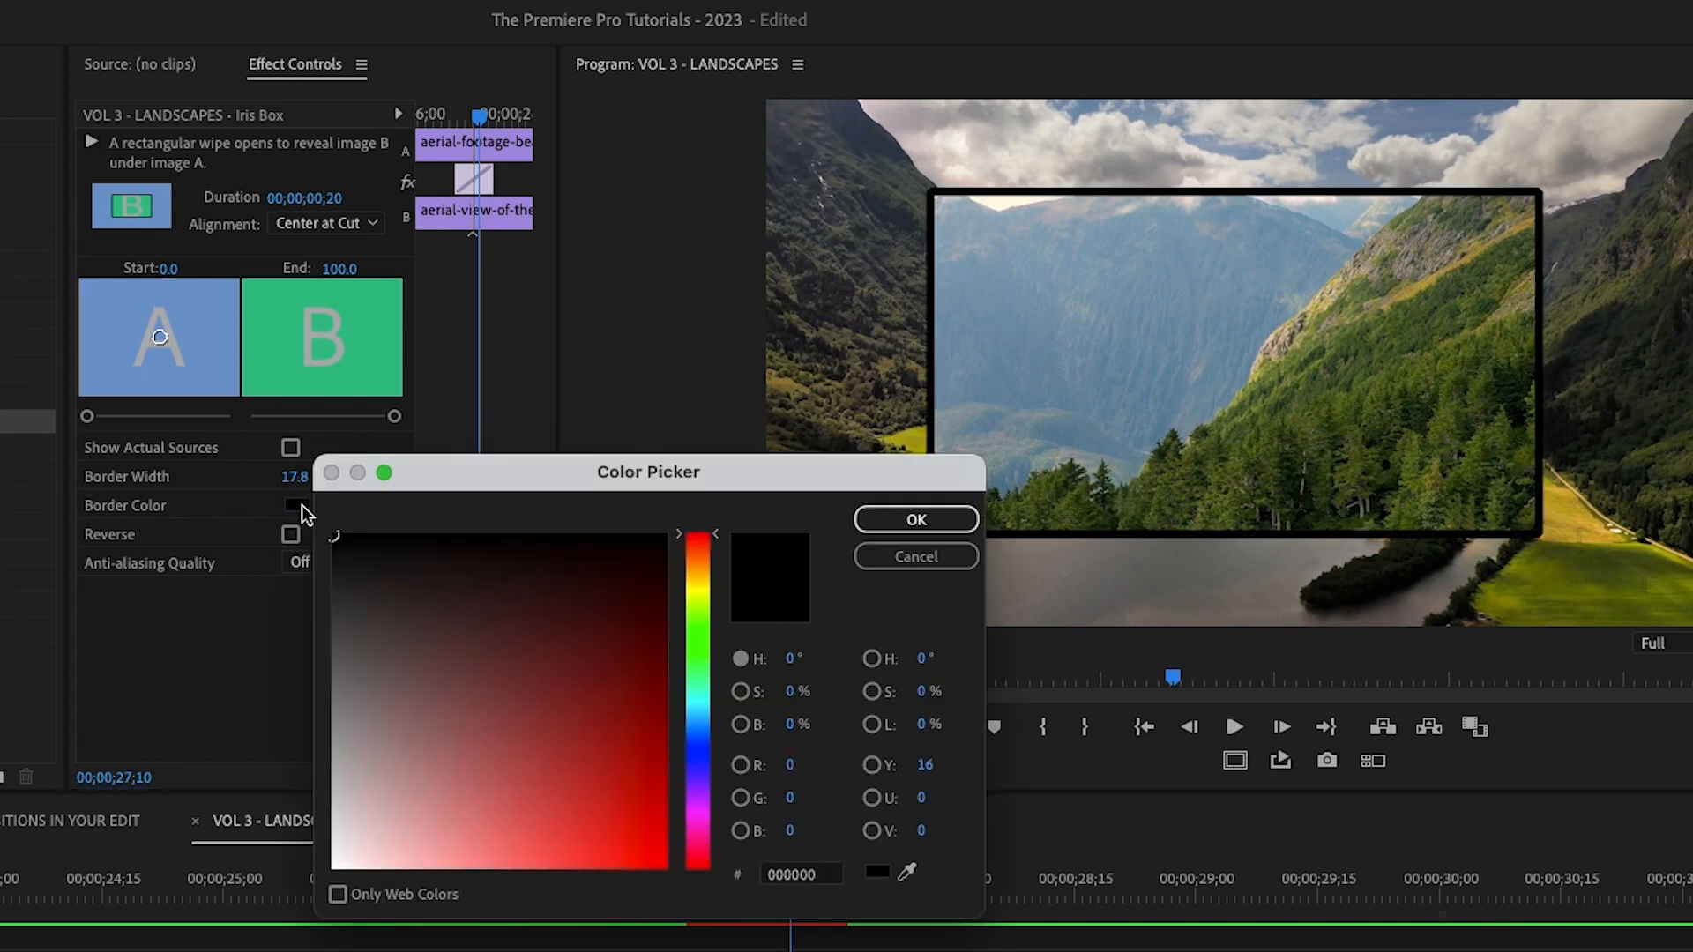
left_click(703, 741)
left_click(567, 726)
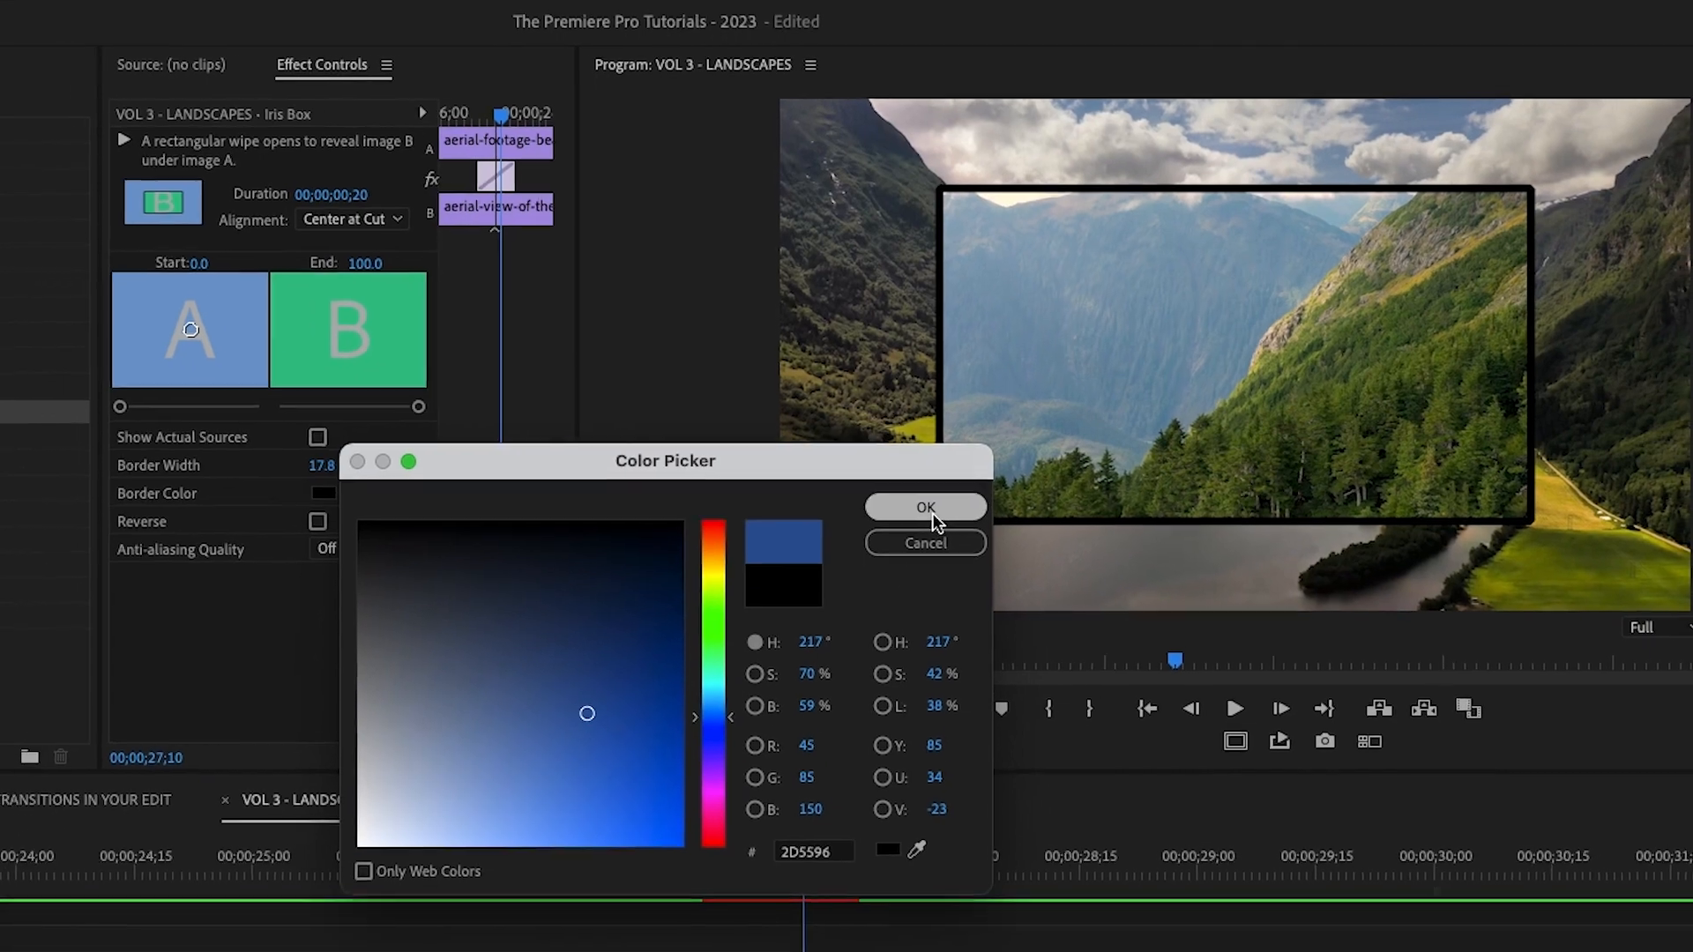
left_click(921, 524)
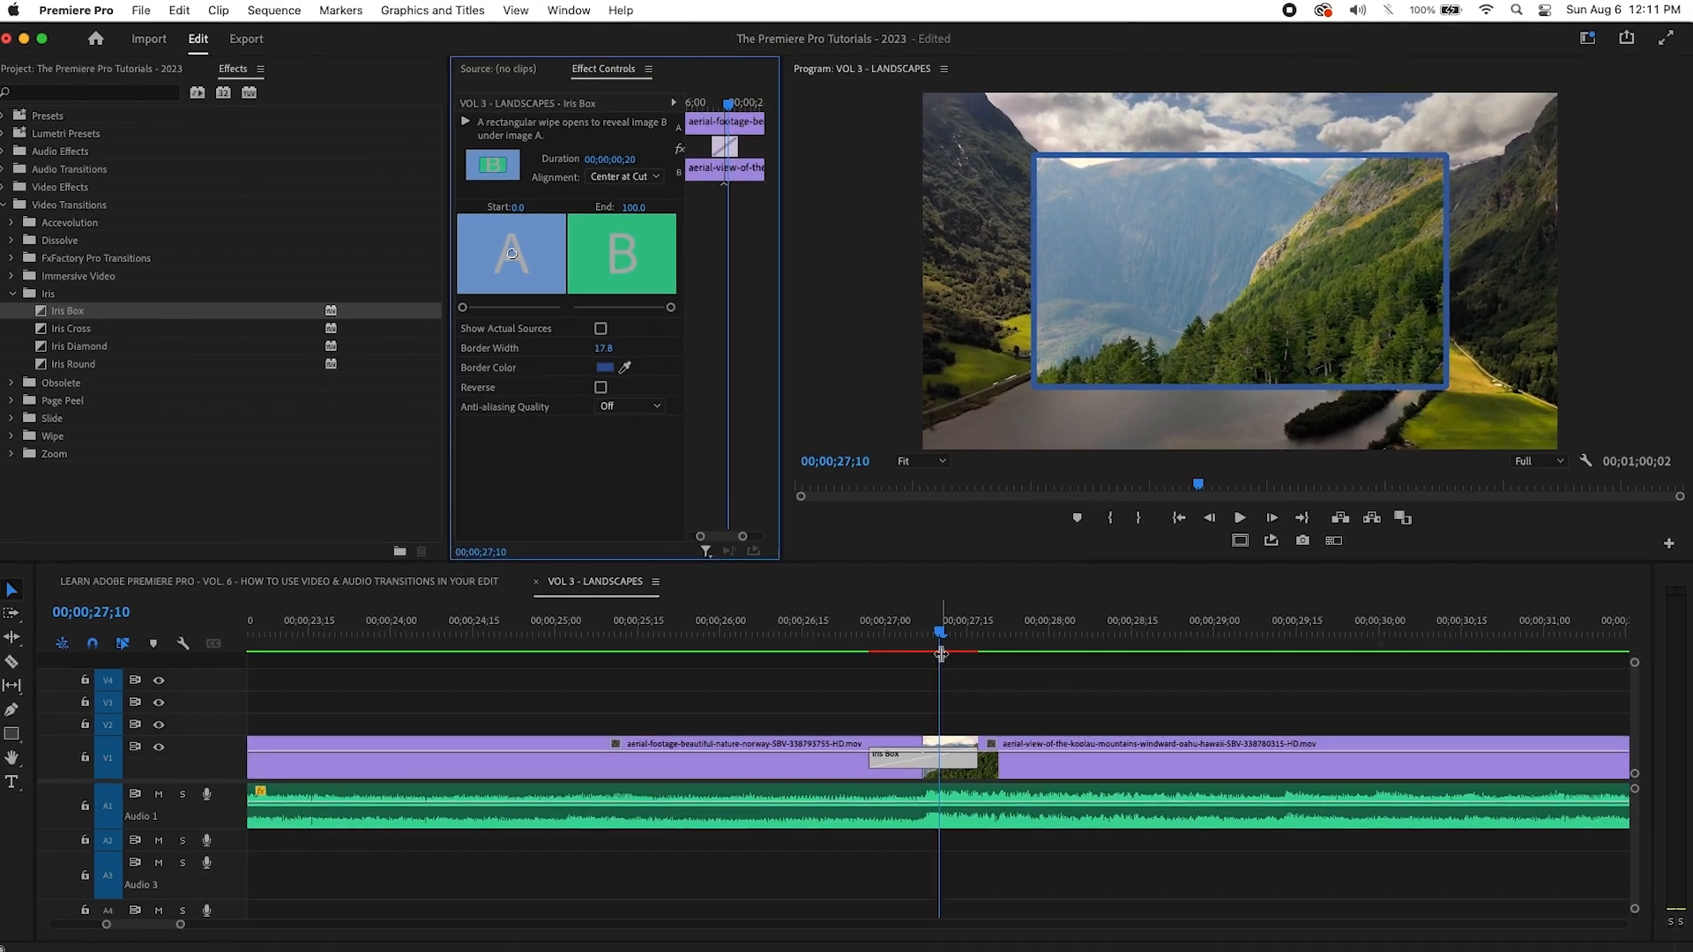
Step: Scrub and play the blue-bordered Iris Box transition, then pick Iris Cross
left_click(912, 795)
left_click_drag(975, 632, 935, 634)
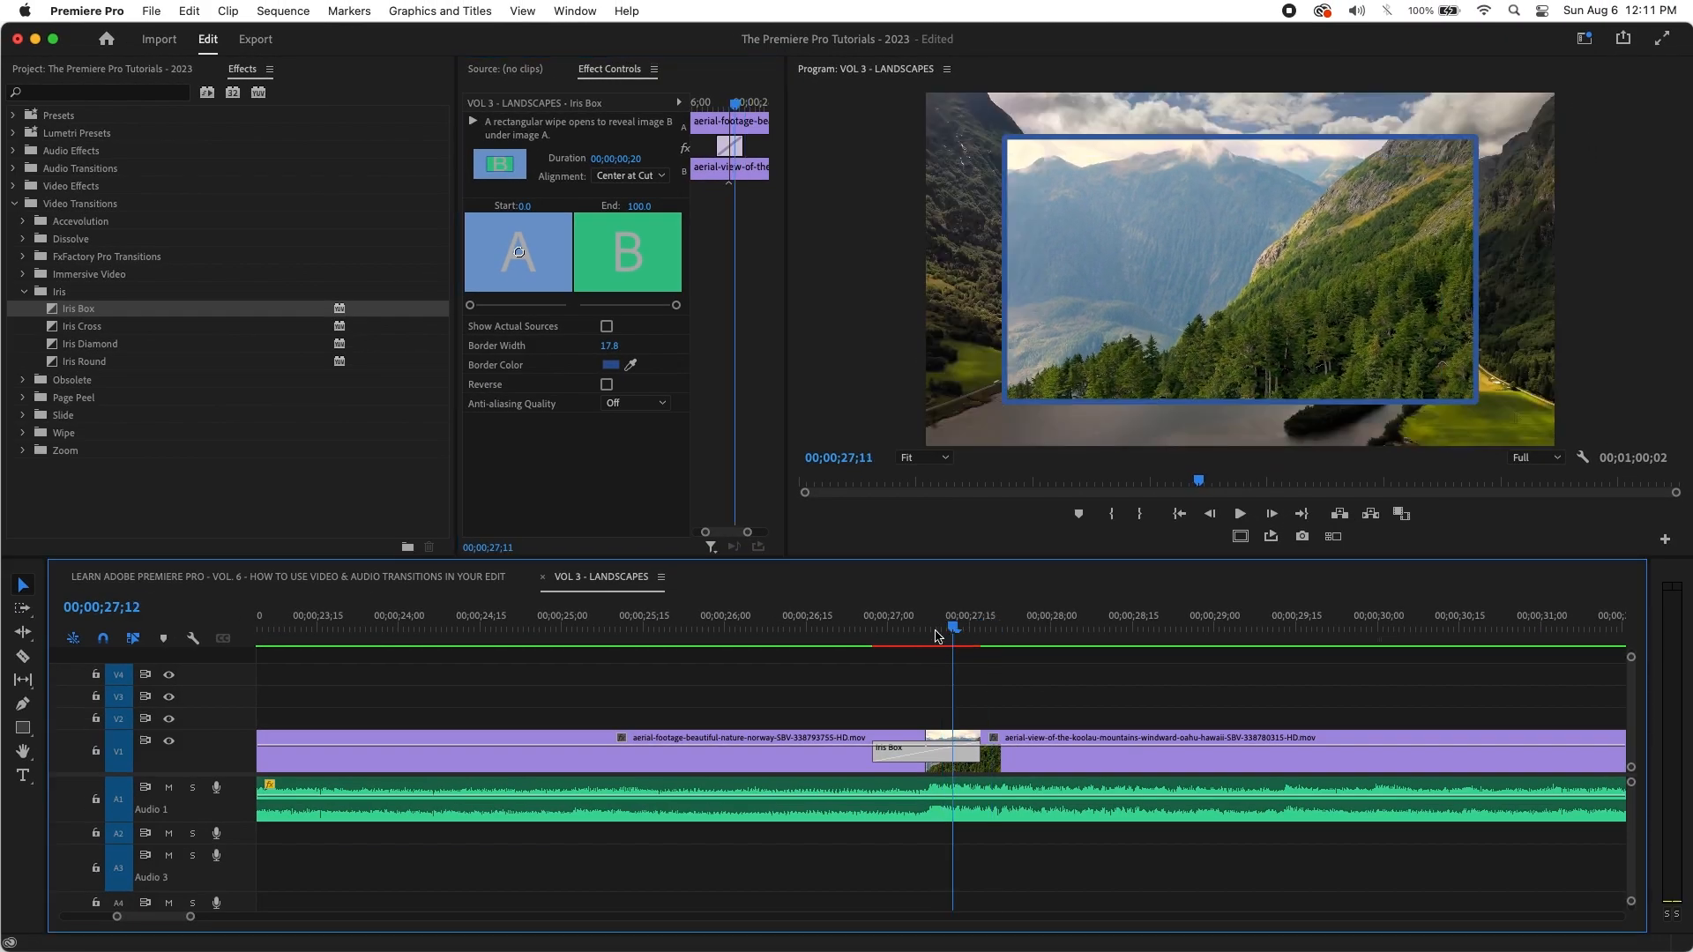
key("space")
left_click_drag(922, 634, 876, 636)
key("space")
left_click_drag(981, 629, 922, 631)
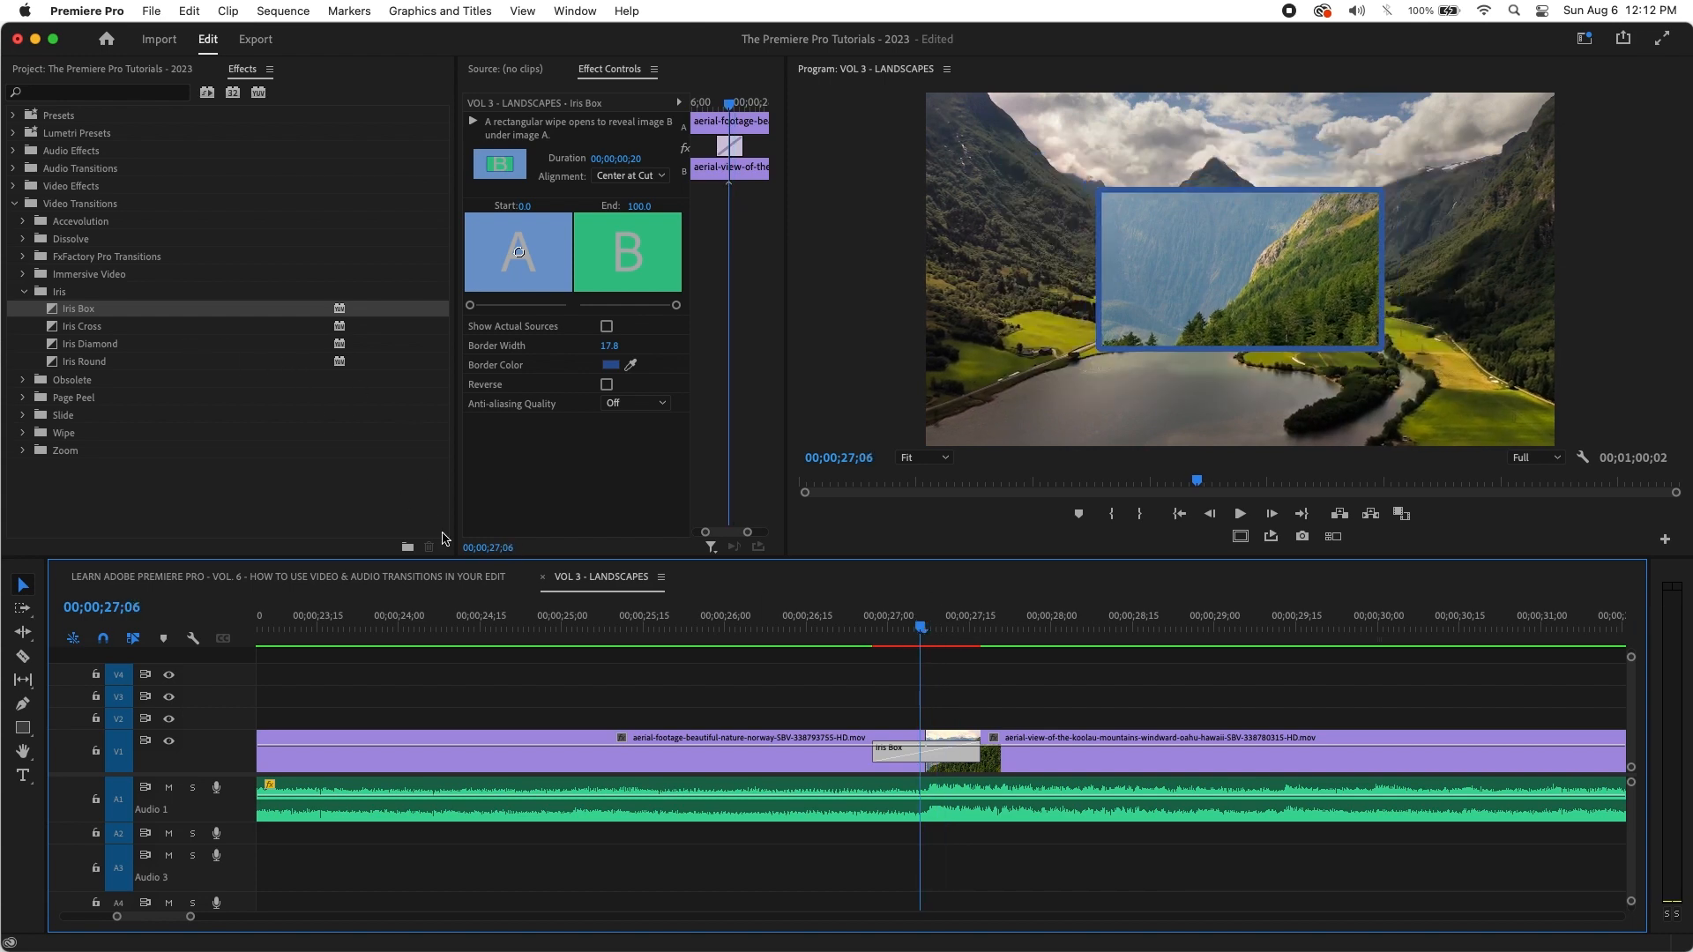
left_click(97, 332)
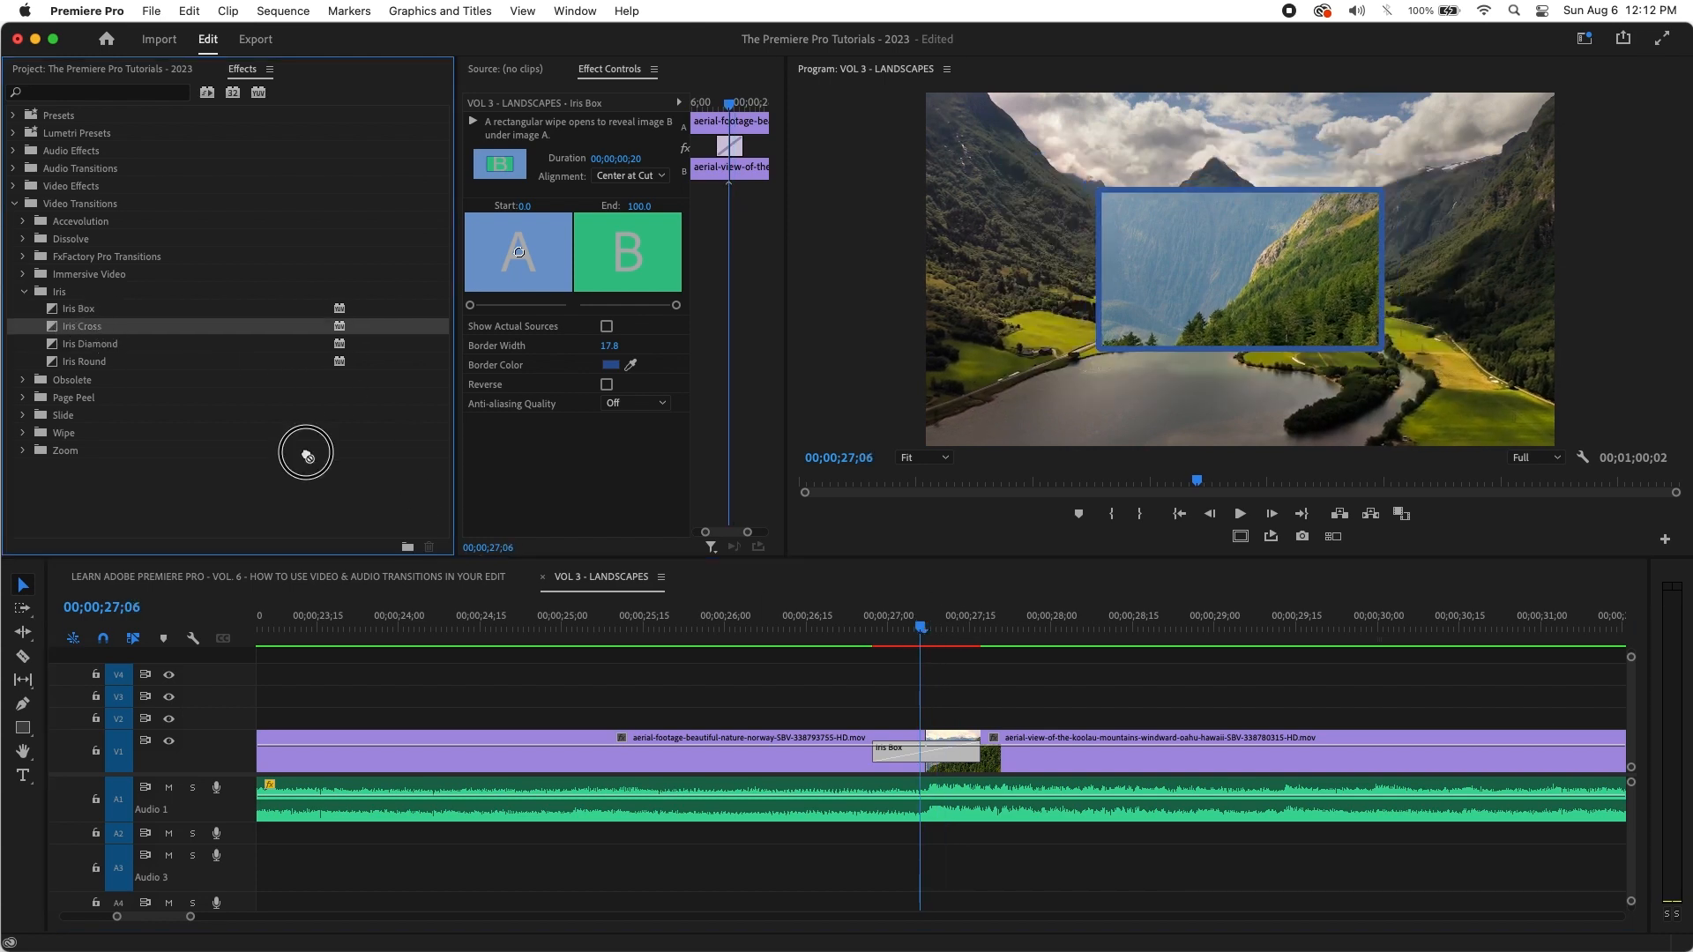
Step: Place Iris Cross between the Koolau and Patagonia clips and select it
left_click(785, 628)
key("minus")
key("minus")
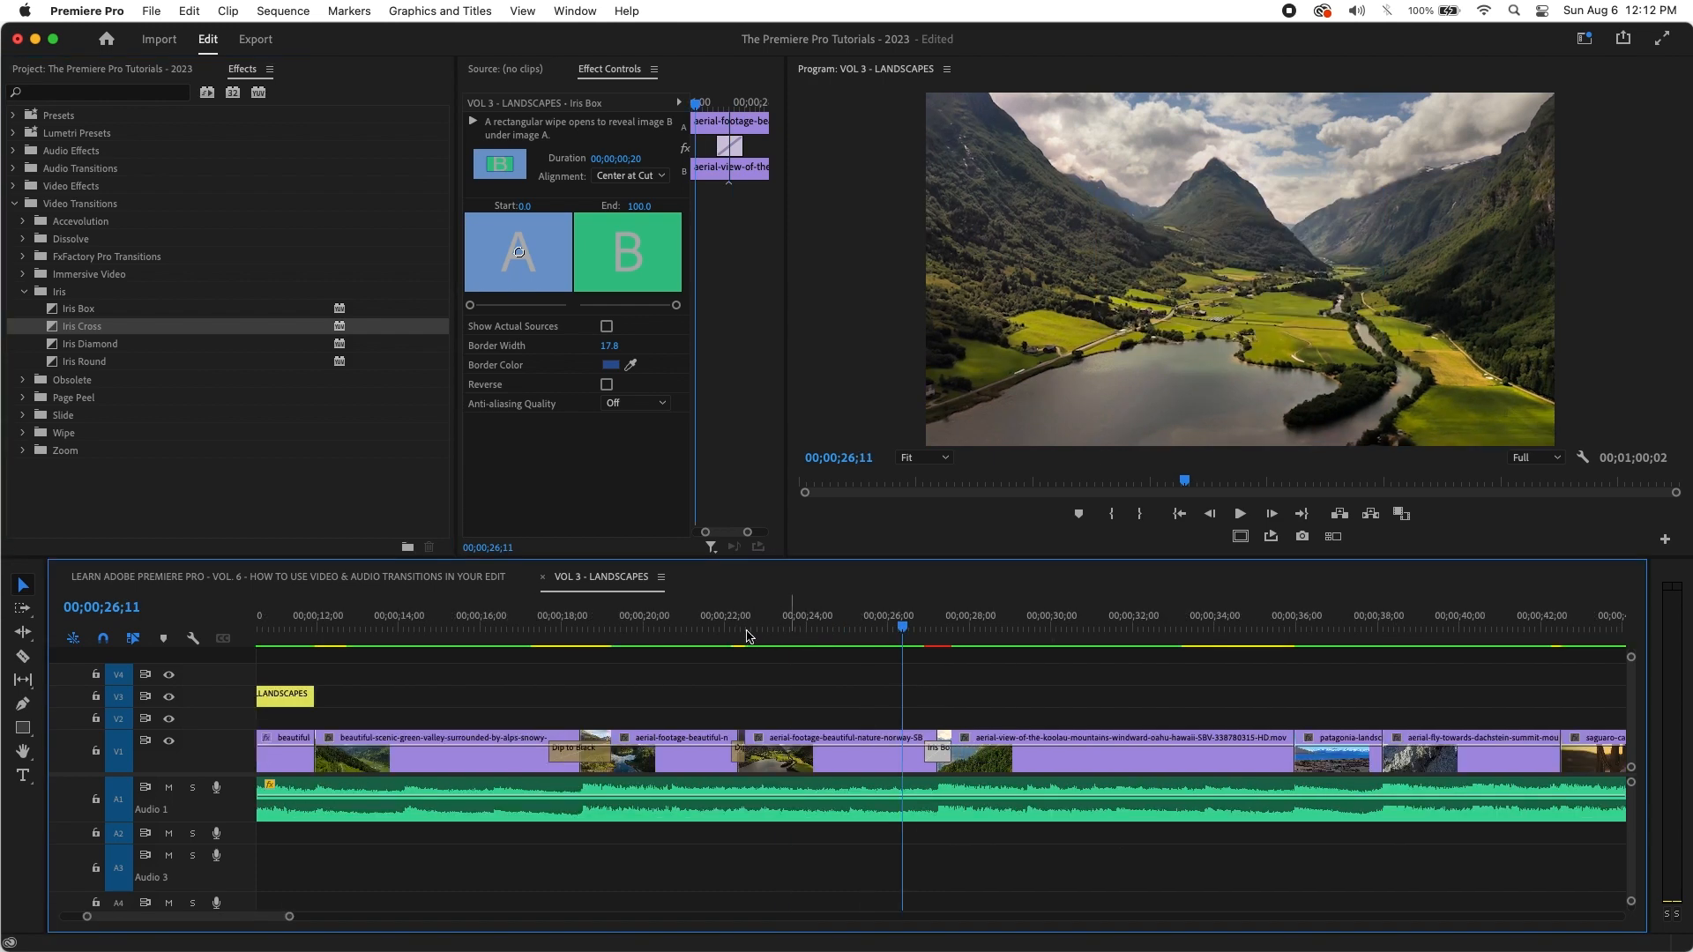
left_click_drag(46, 327, 1289, 758)
left_click_drag(1278, 628, 1282, 628)
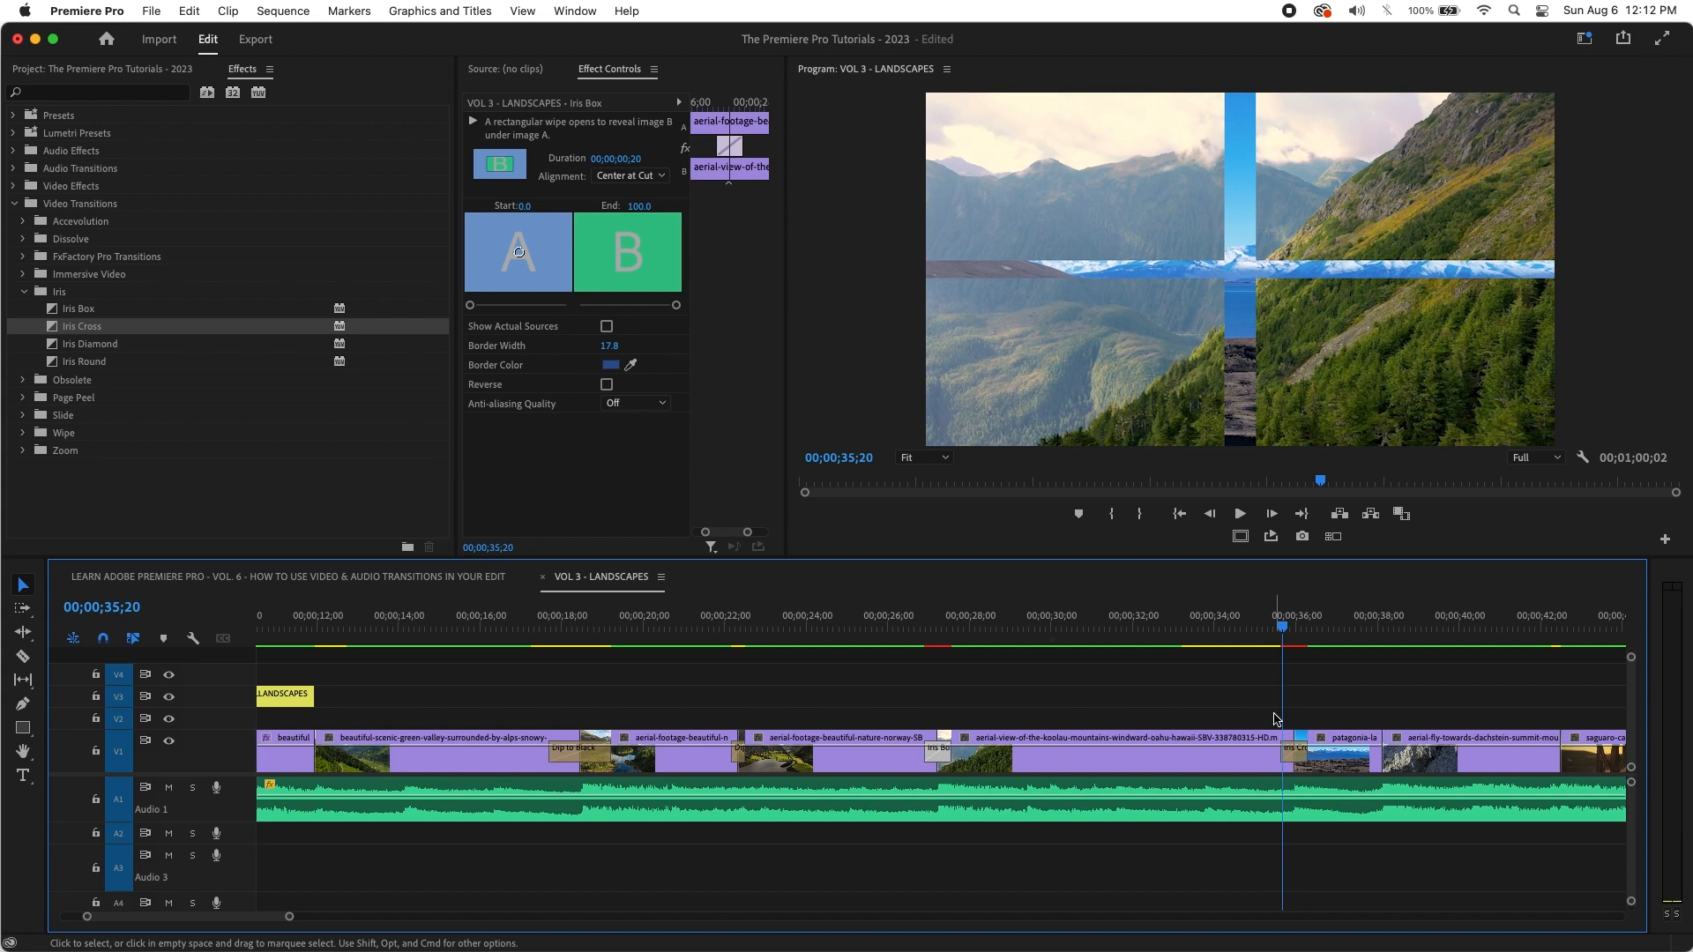
key("=")
left_click(1026, 768)
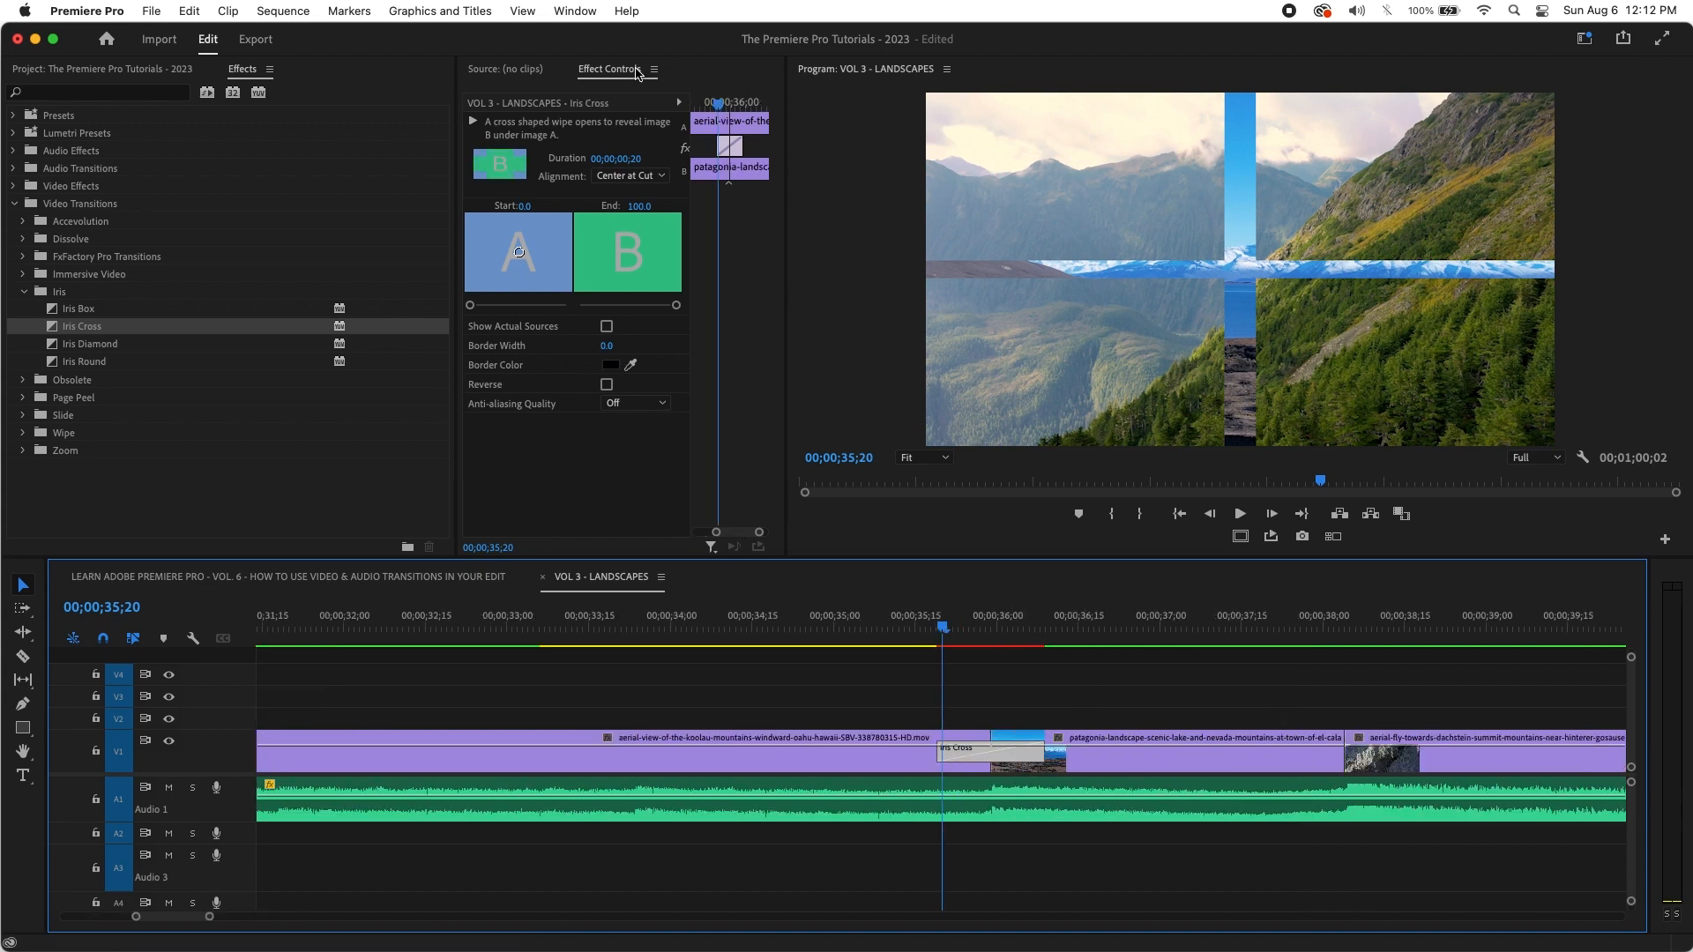
Step: Set the Iris Cross border width to 25 and its colour to white
left_click(606, 347)
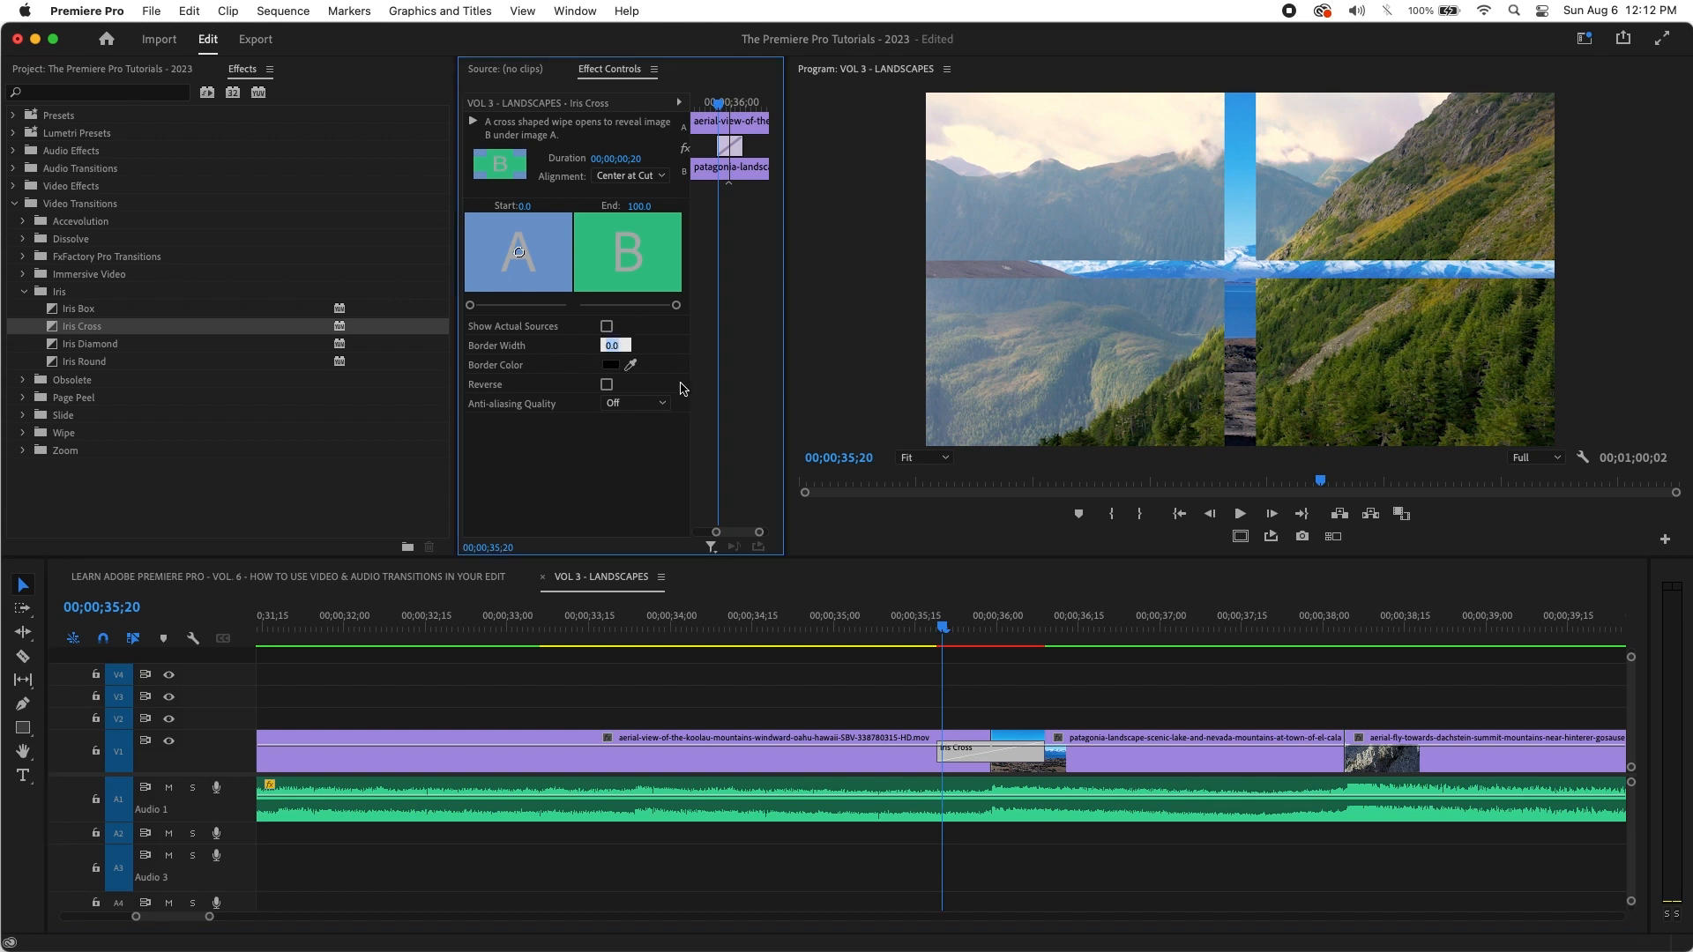
key("Return")
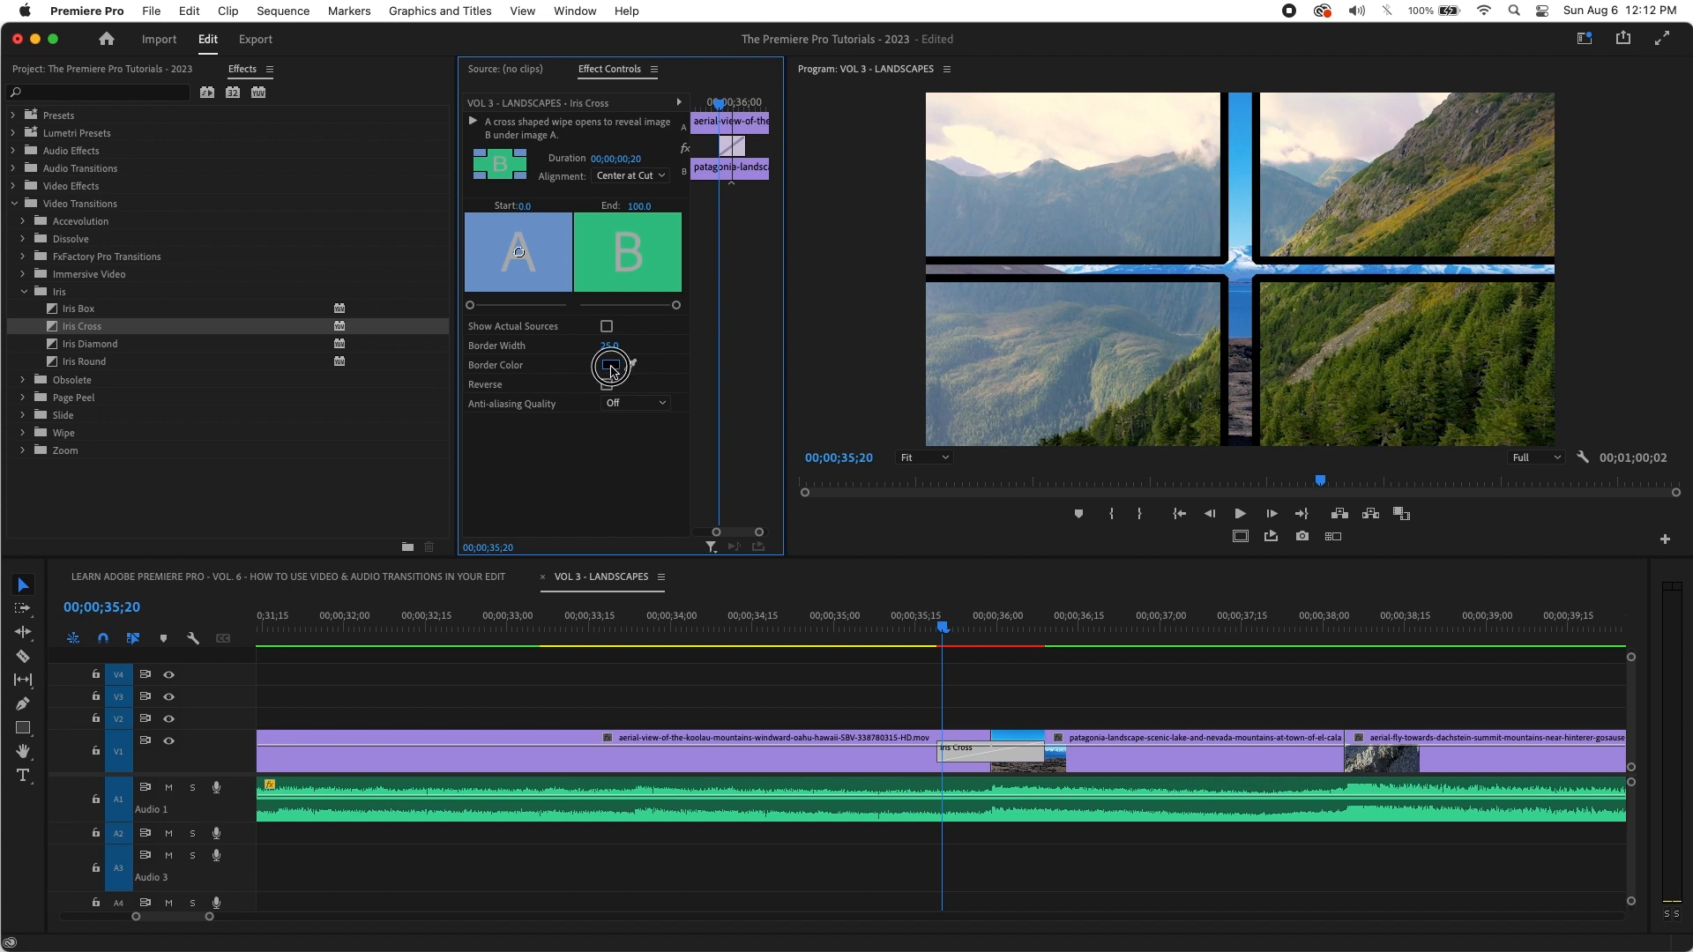
left_click(625, 368)
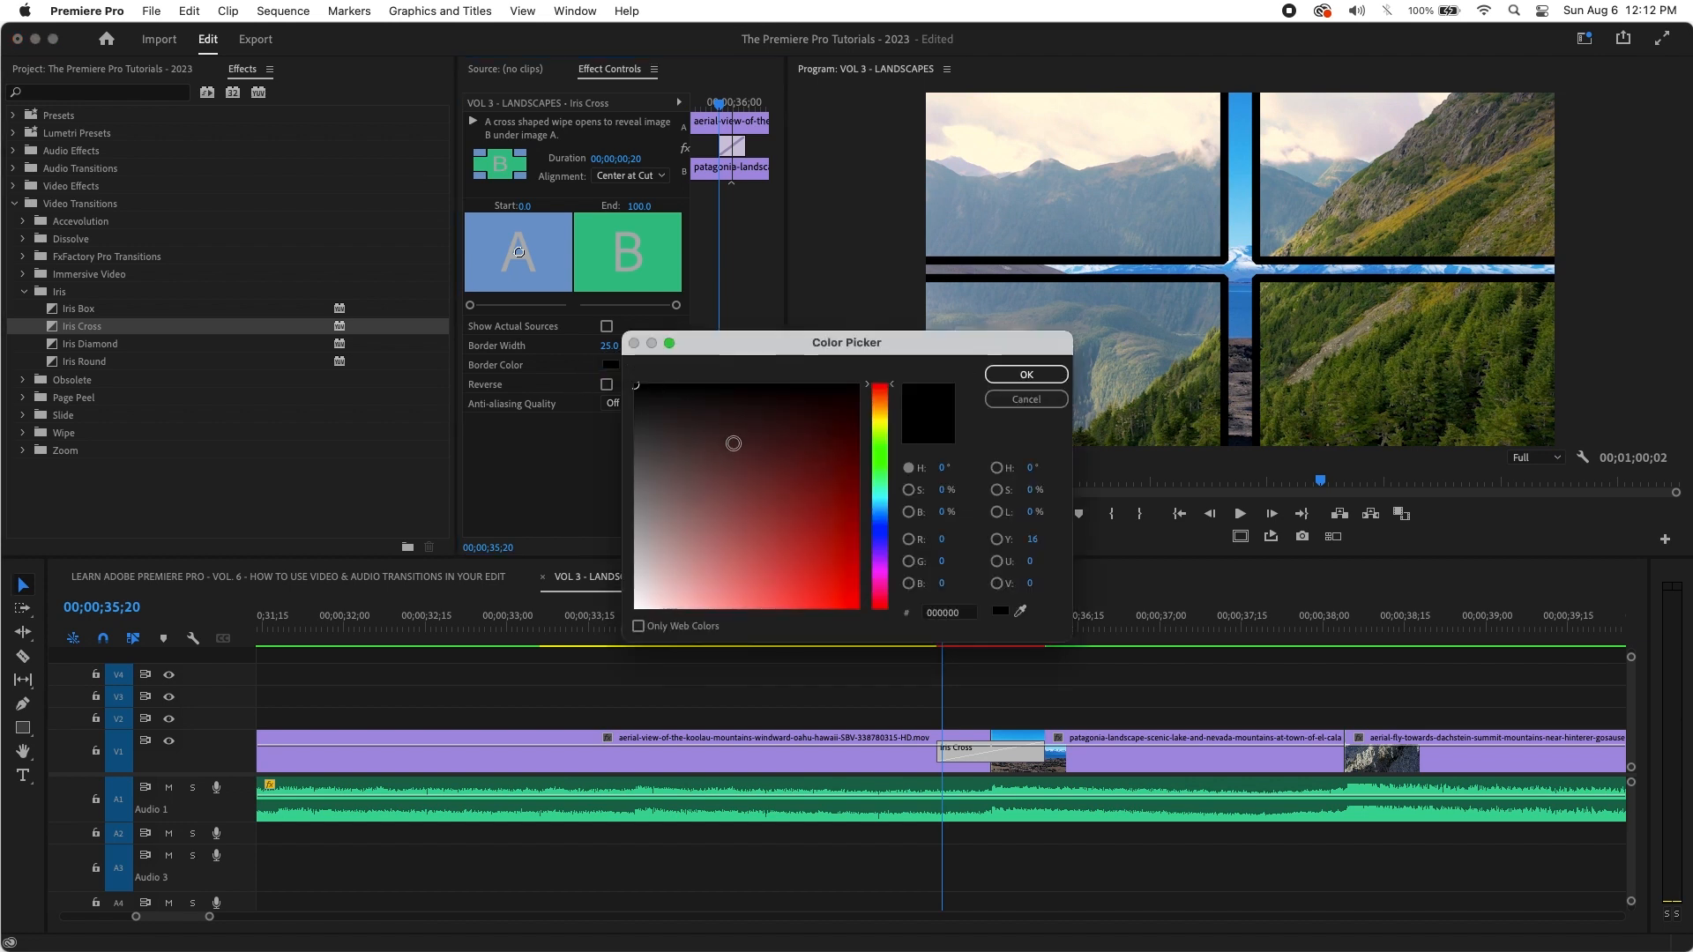
left_click_drag(734, 444, 621, 608)
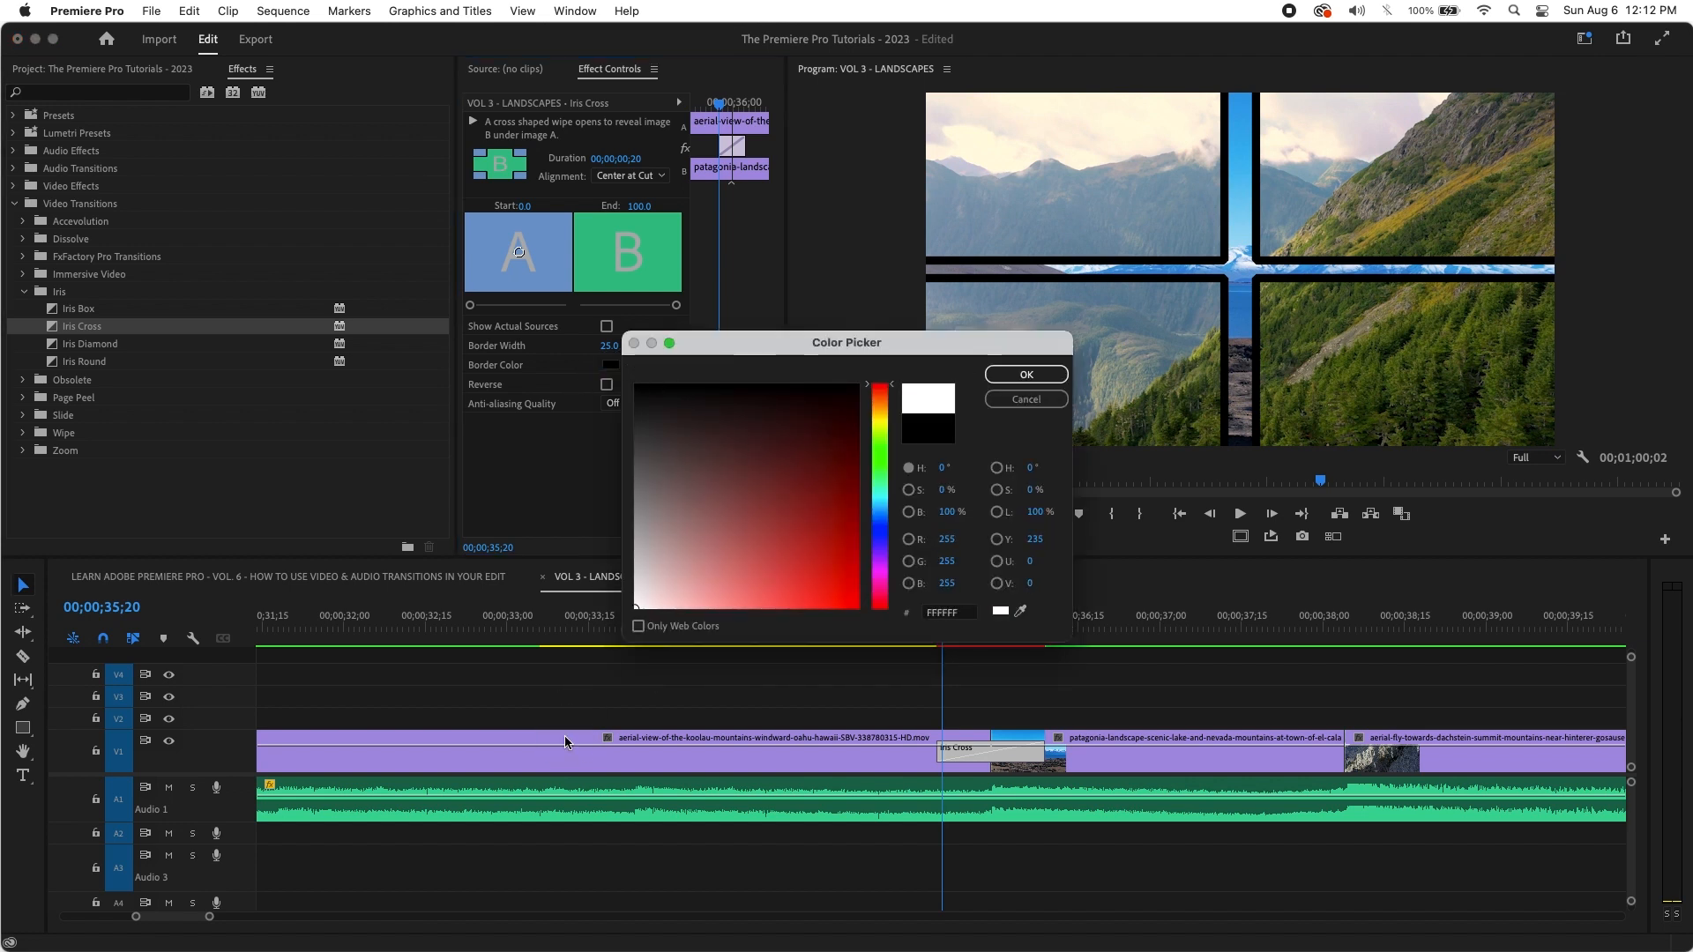
left_click(1058, 375)
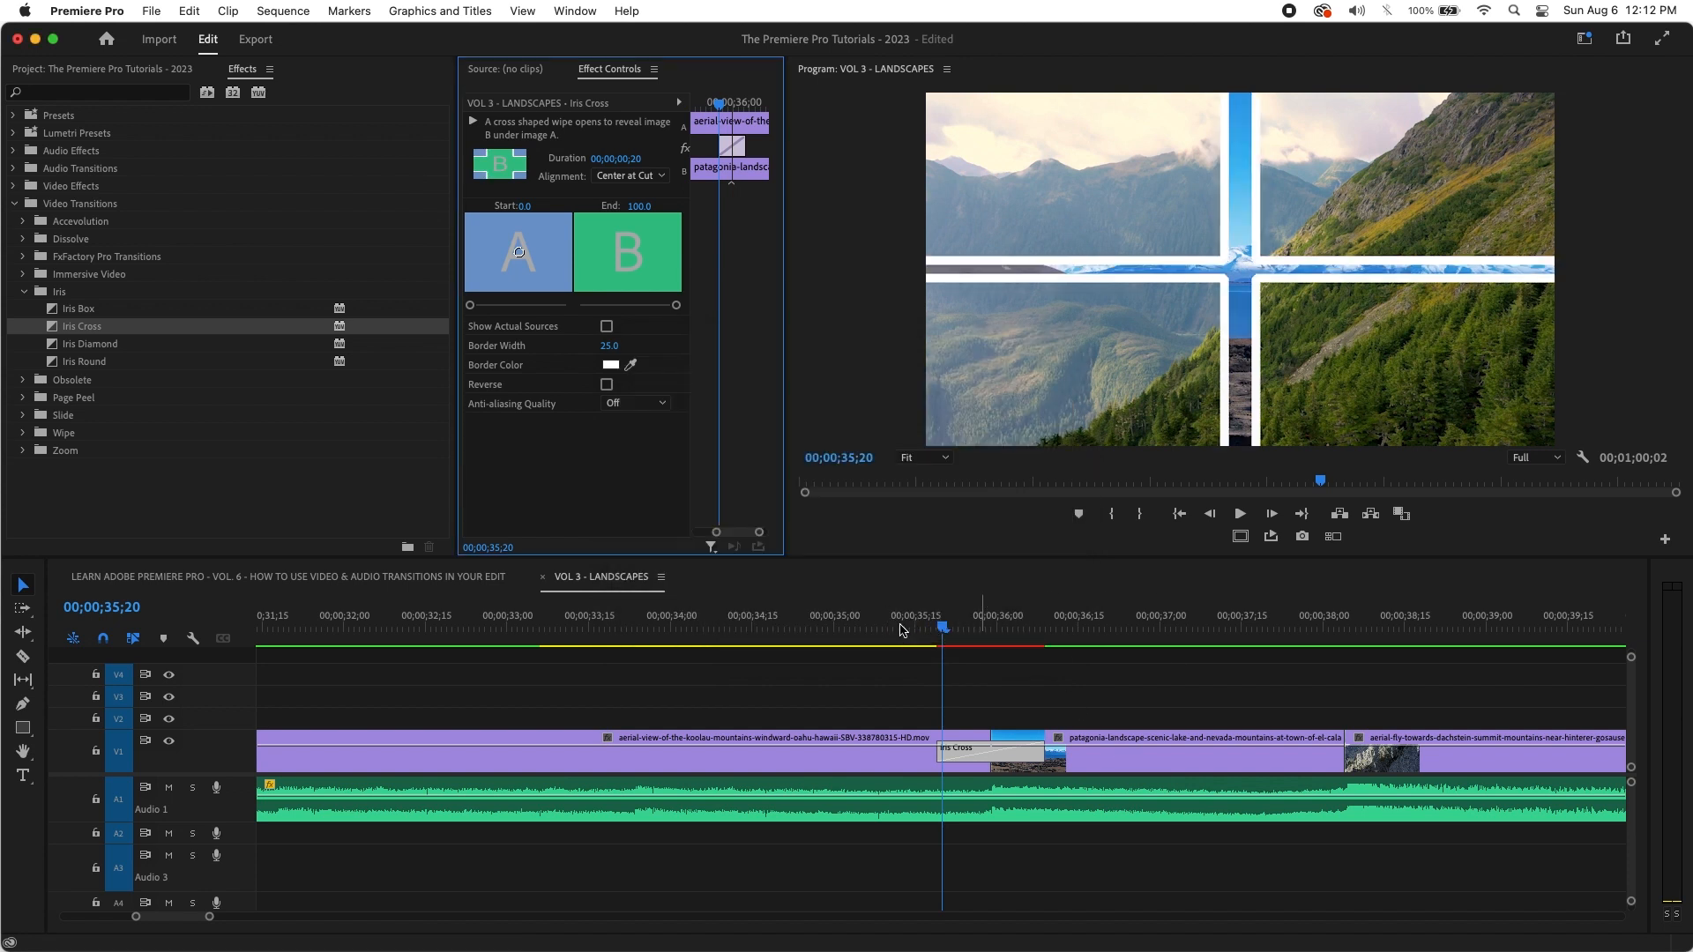
left_click(850, 641)
key("space")
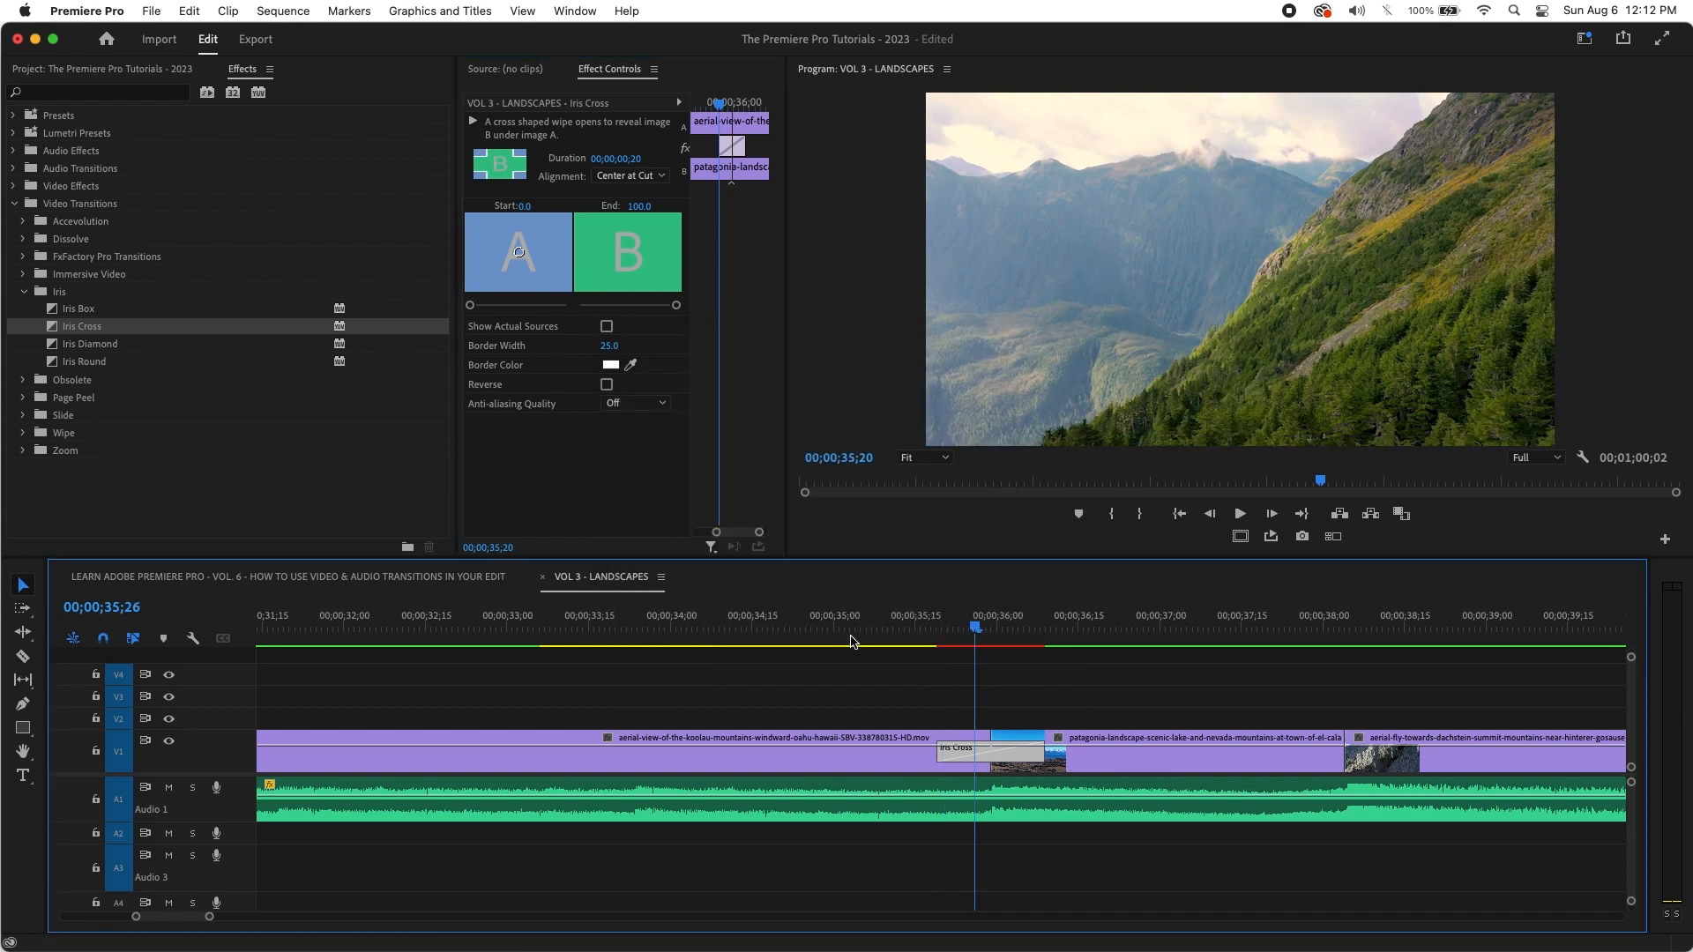
left_click(851, 635)
mouse_move(845, 628)
left_mouse_down()
mouse_move(906, 624)
mouse_move(861, 627)
left_mouse_up()
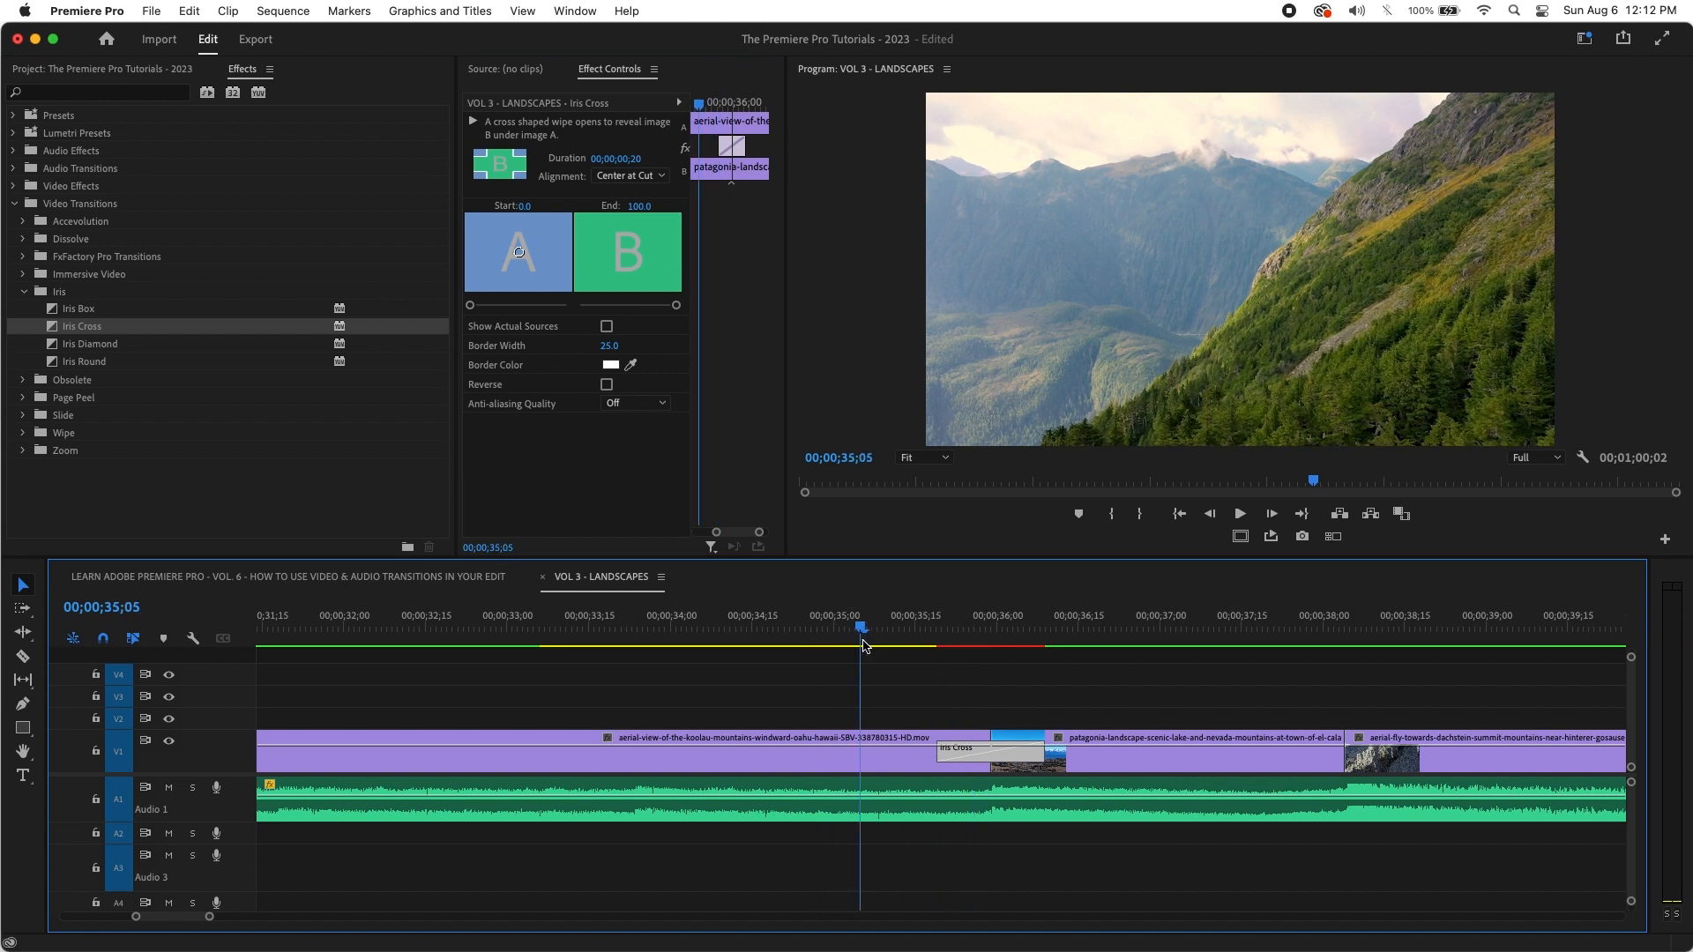
key("space")
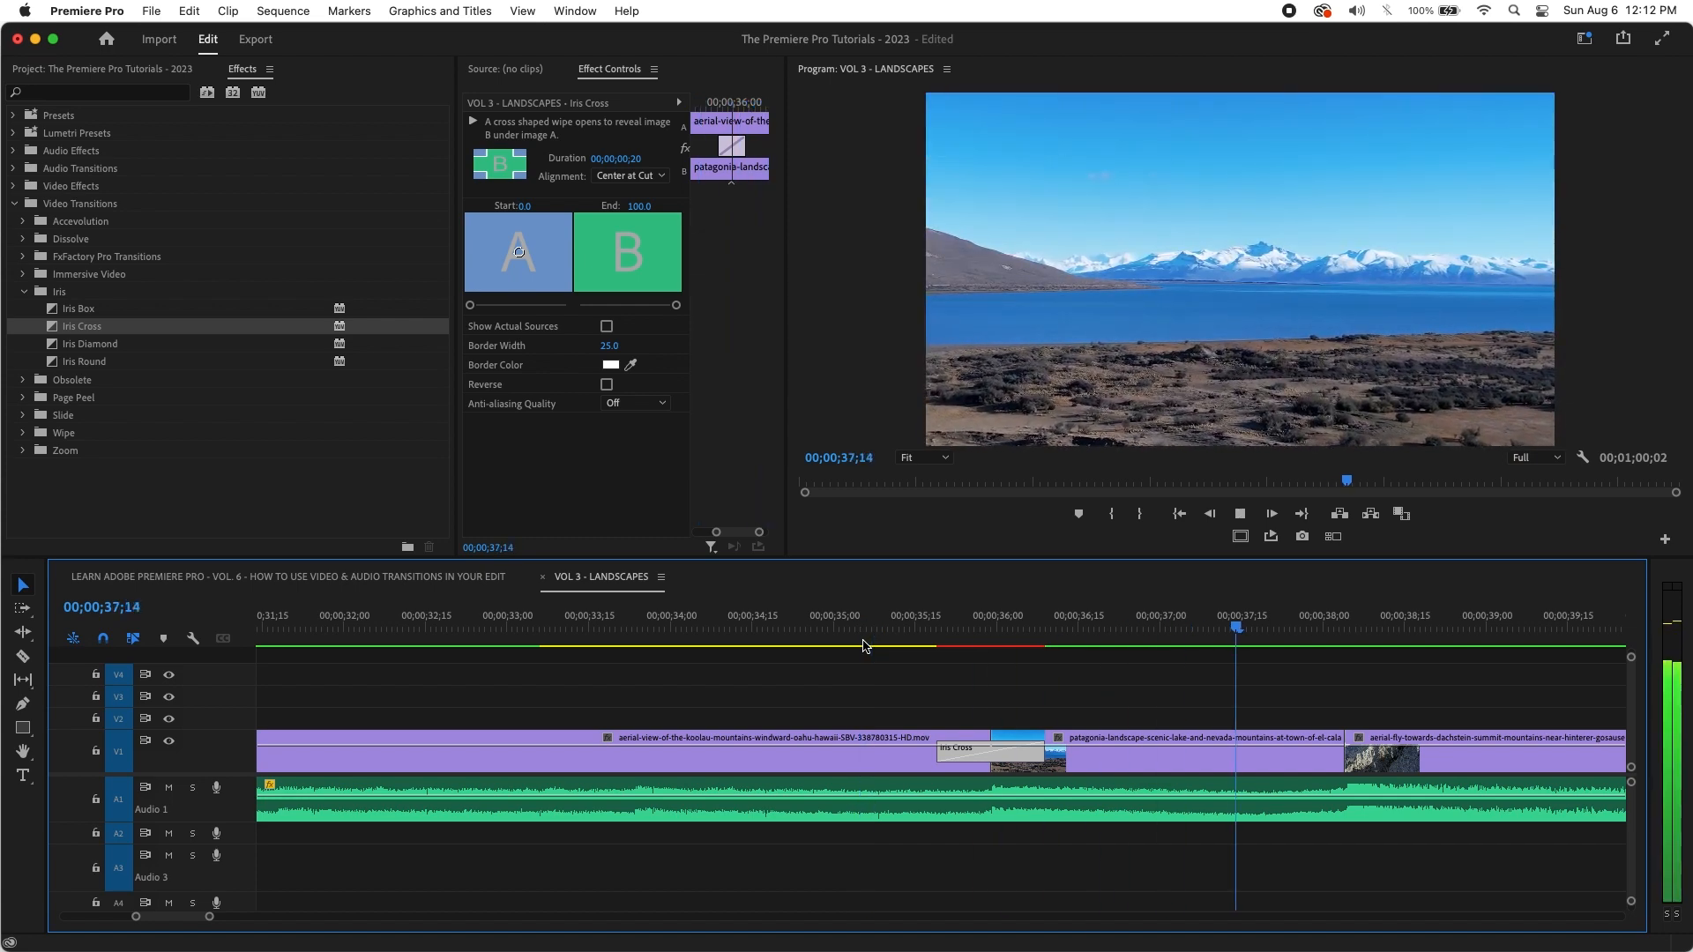
key("space")
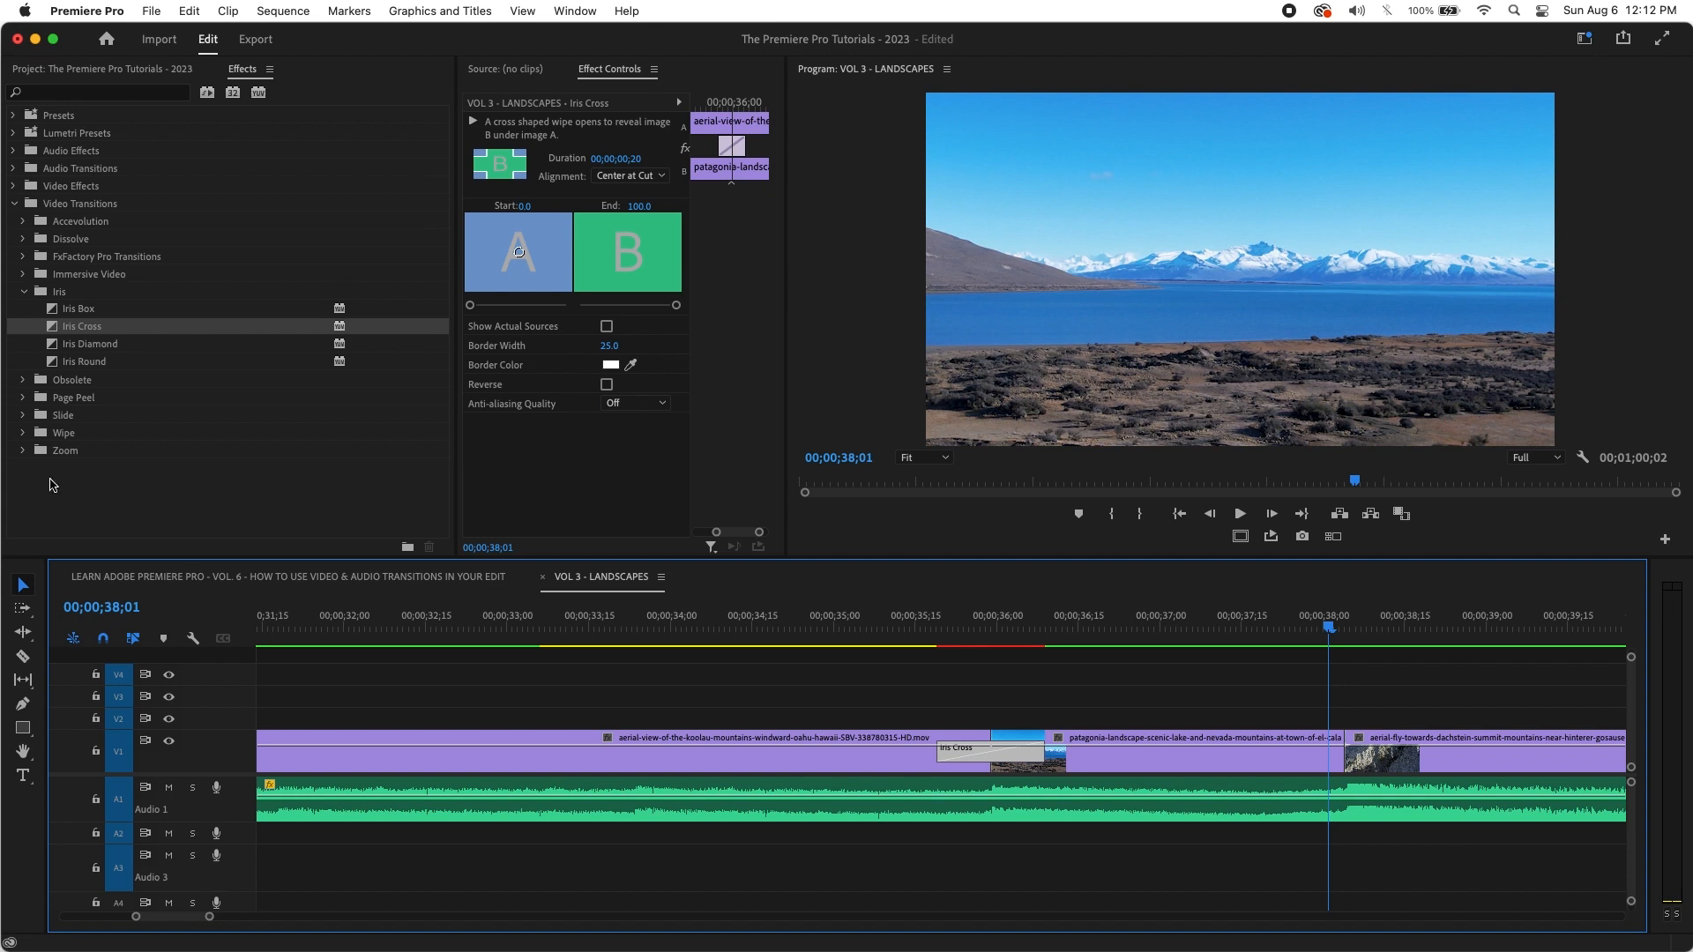
left_click(23, 416)
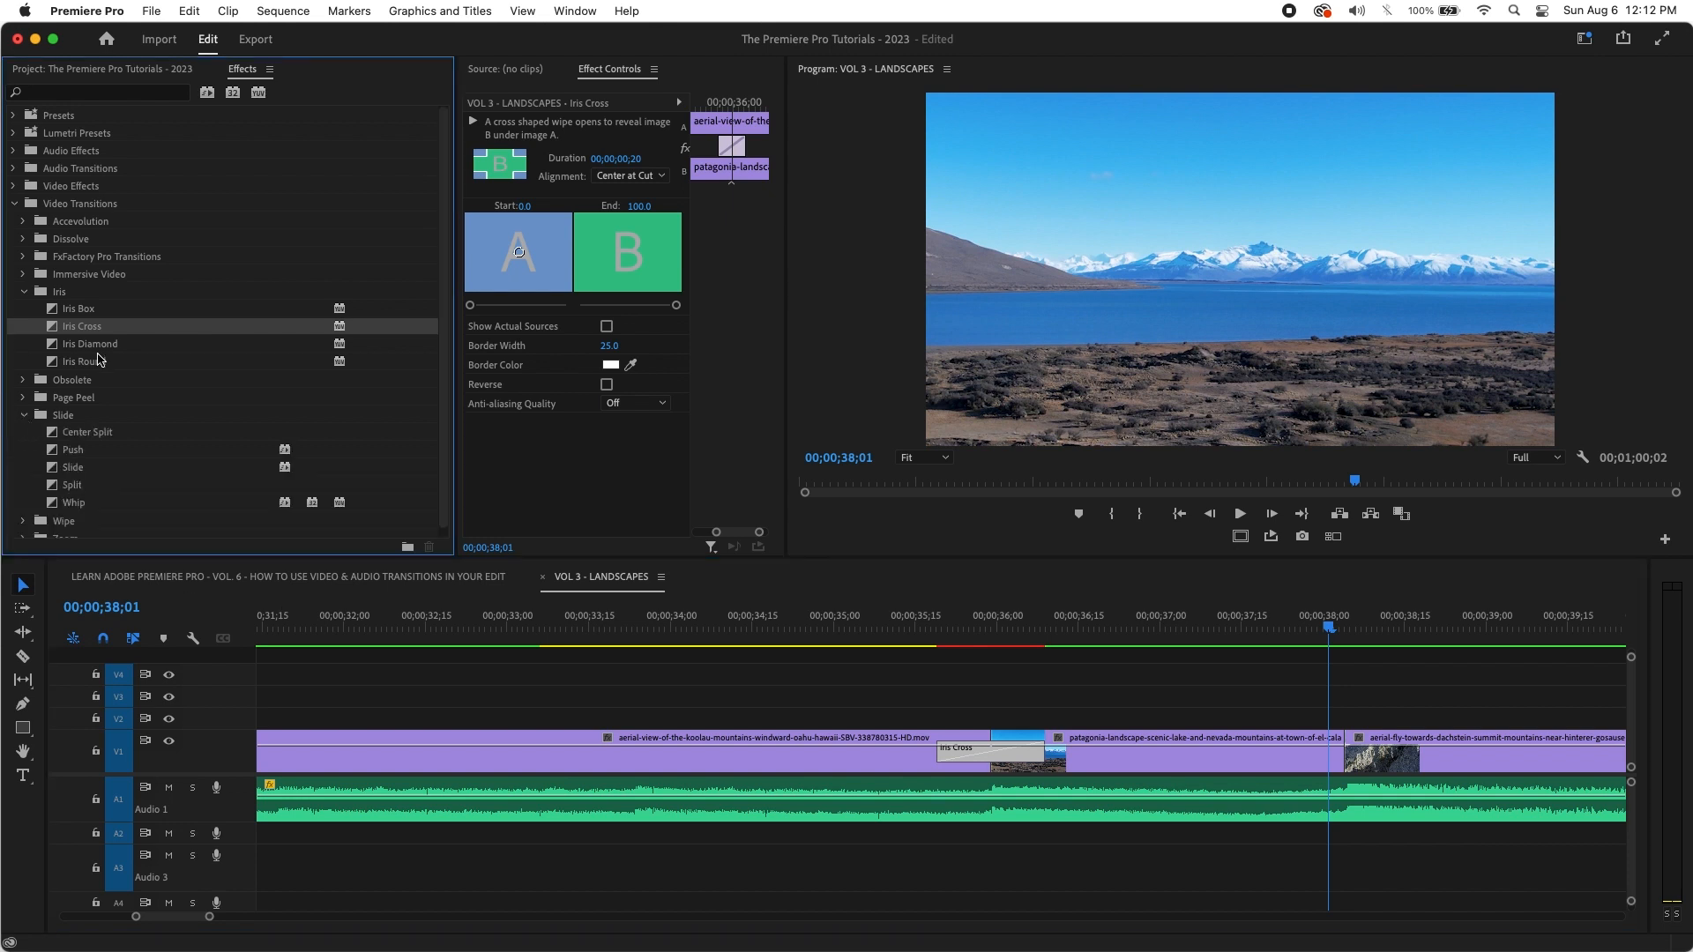
scroll(99, 359, "down", 1)
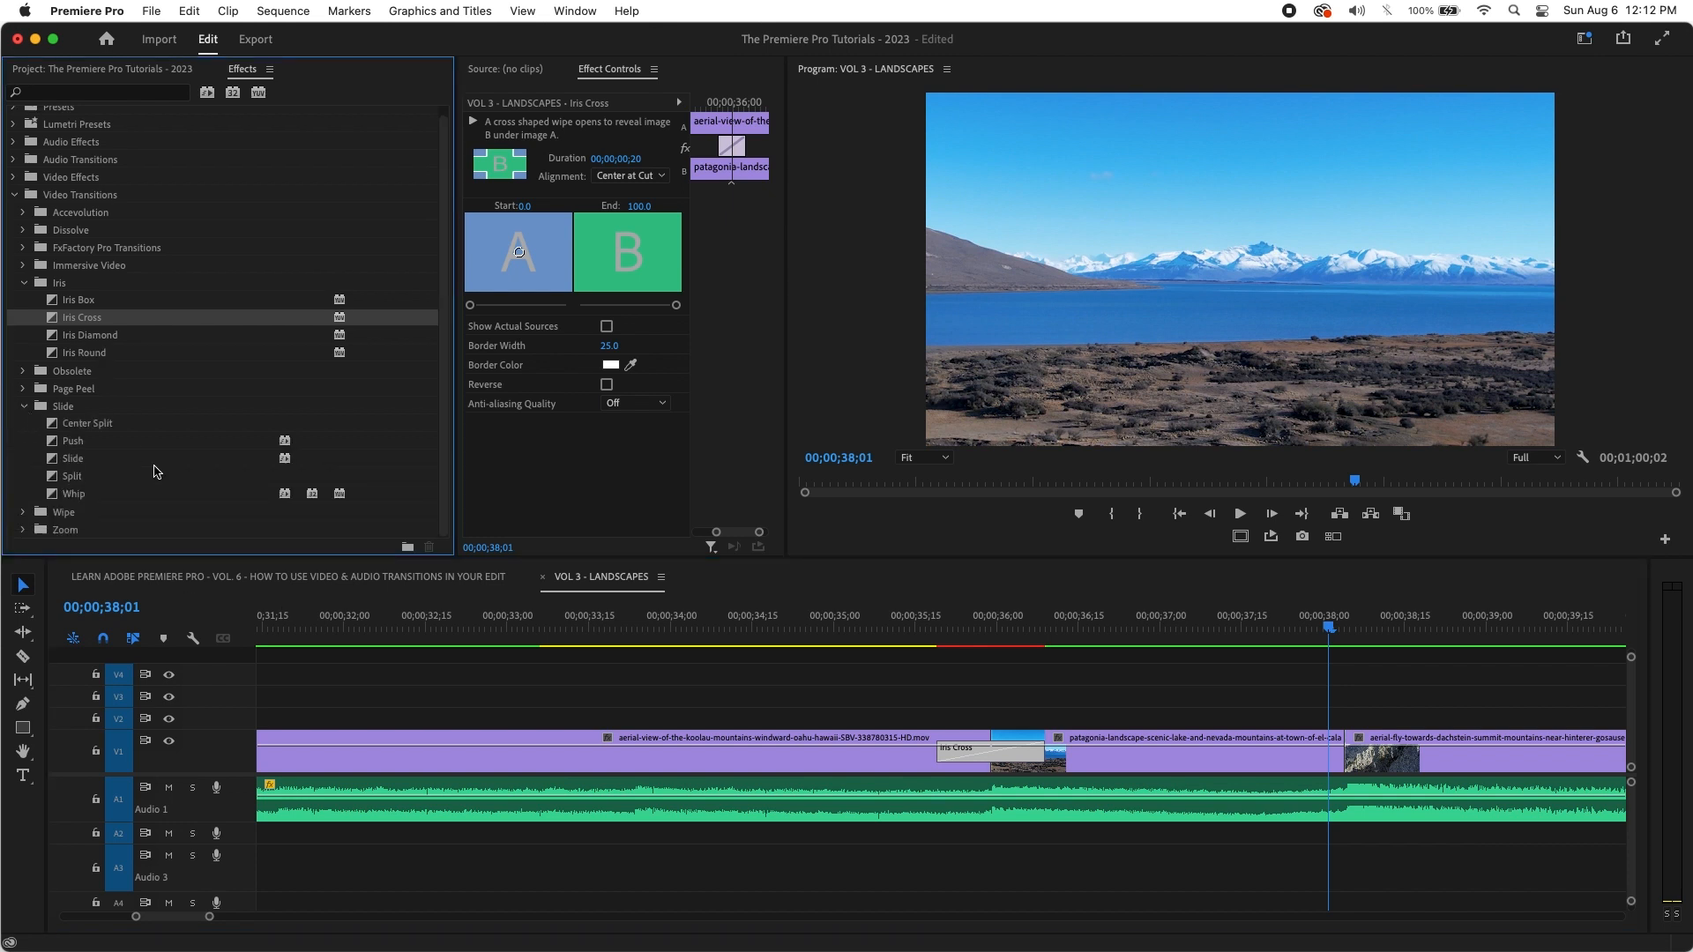
left_click(23, 406)
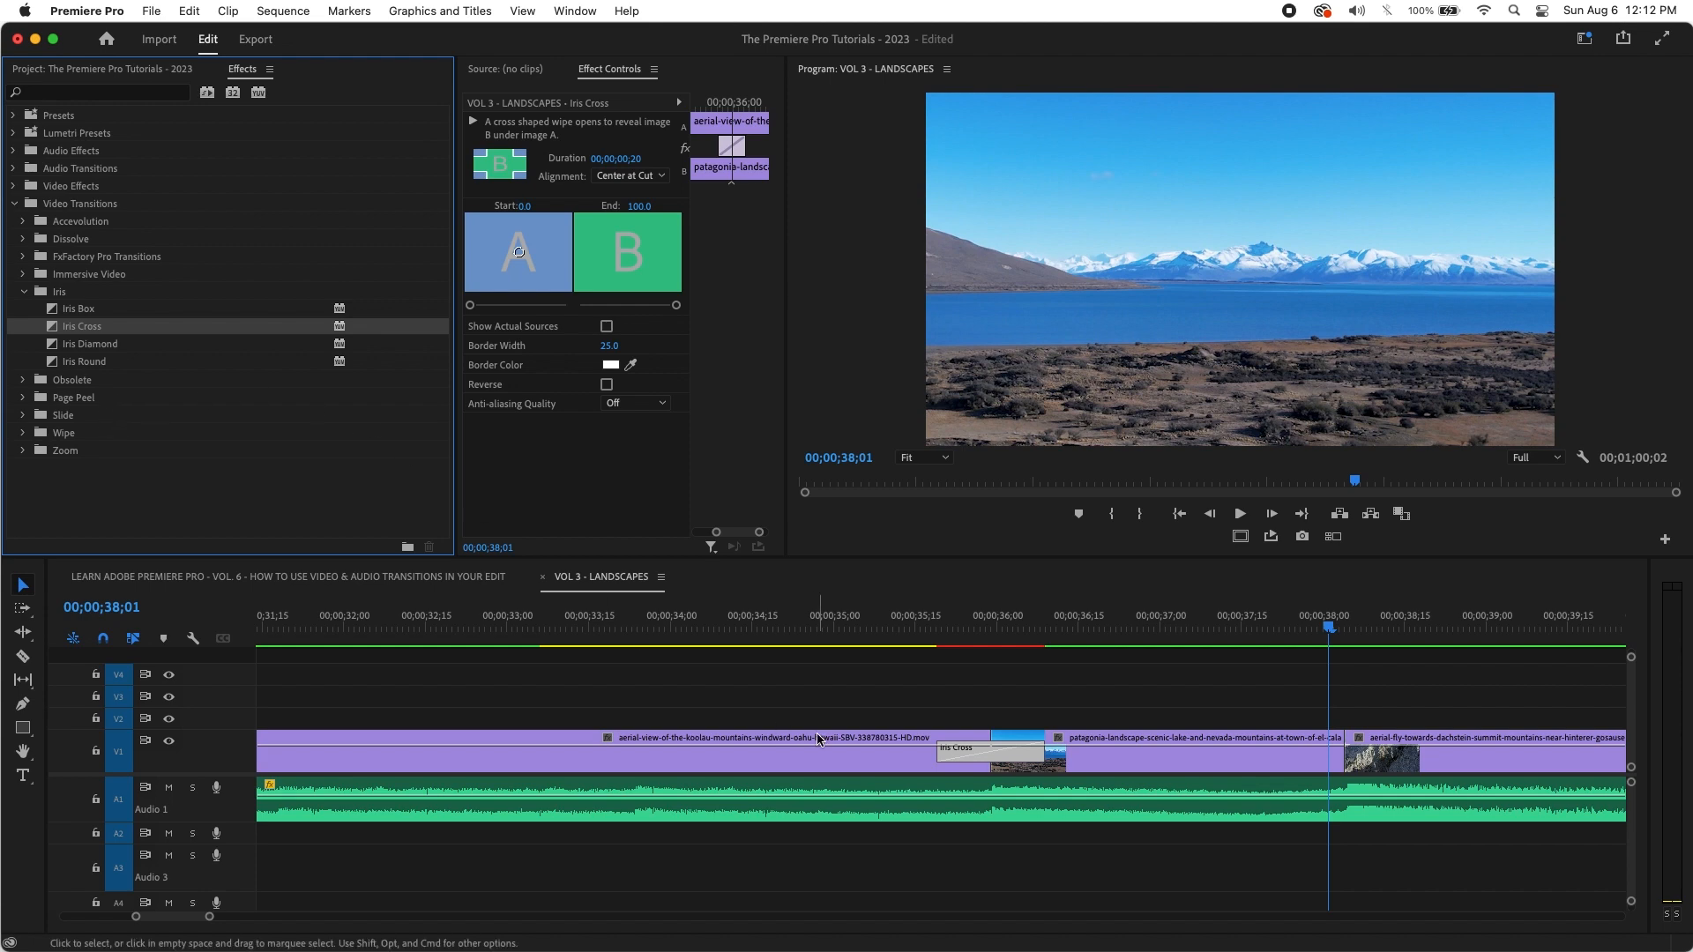
left_click_drag(1055, 653, 1014, 631)
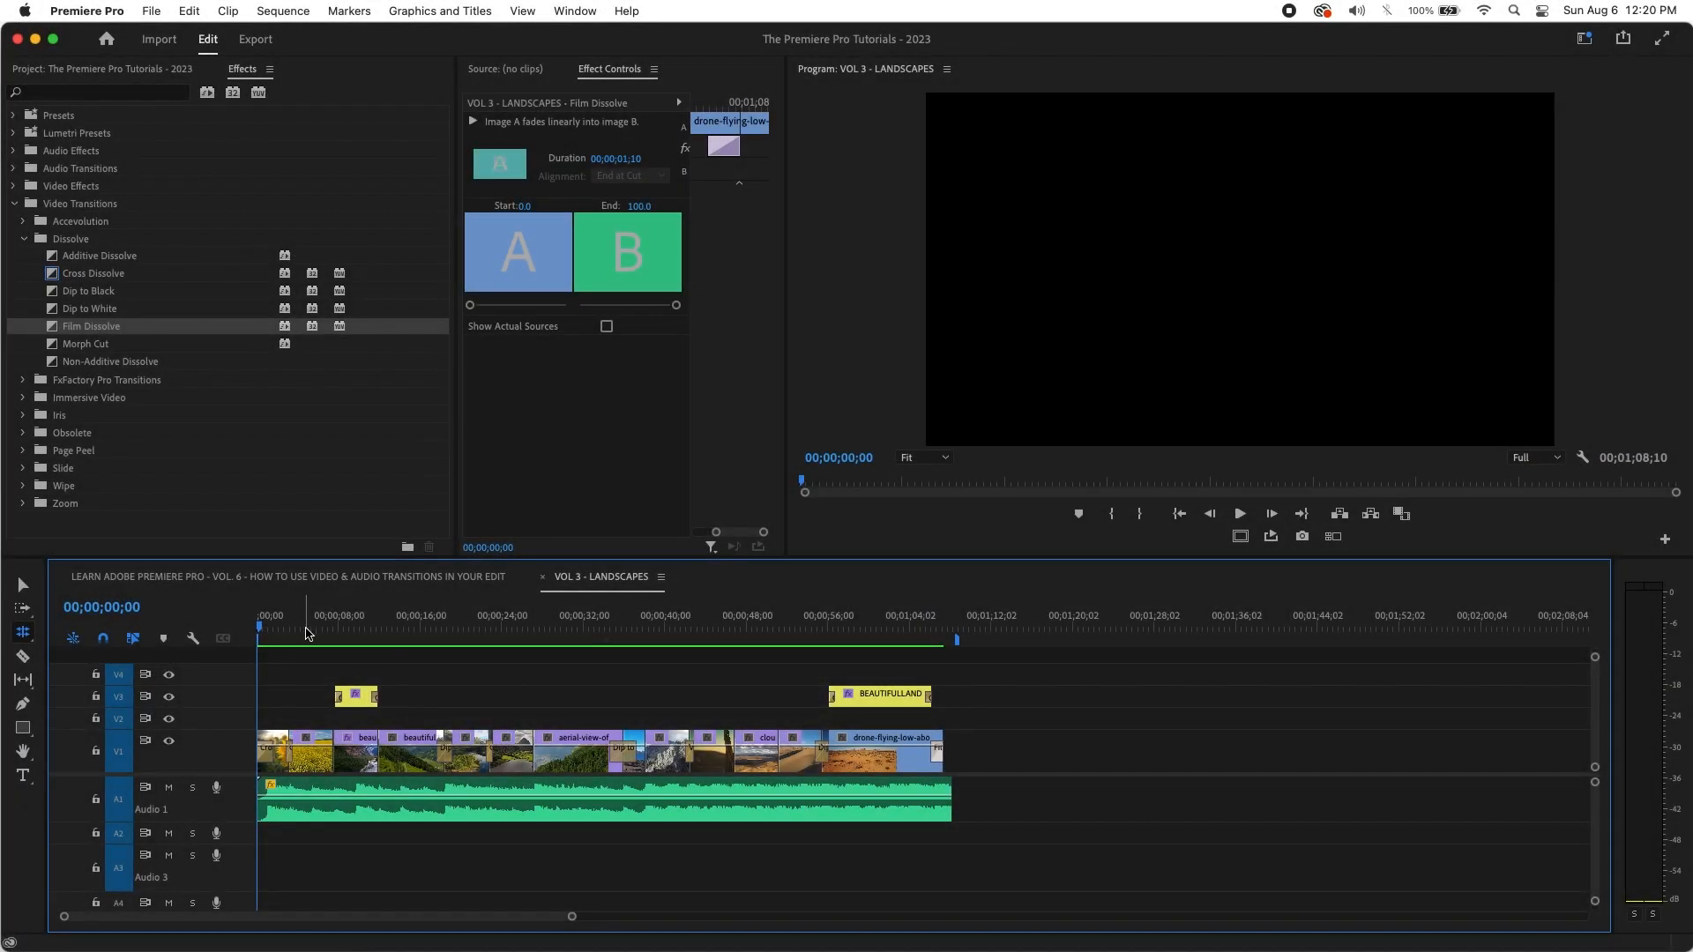
Step: Scrub through the montage's transitions from the start, parking zoomed in at 00;00;03;14
left_click_drag(306, 633, 216, 689)
left_click(296, 628)
key("=")
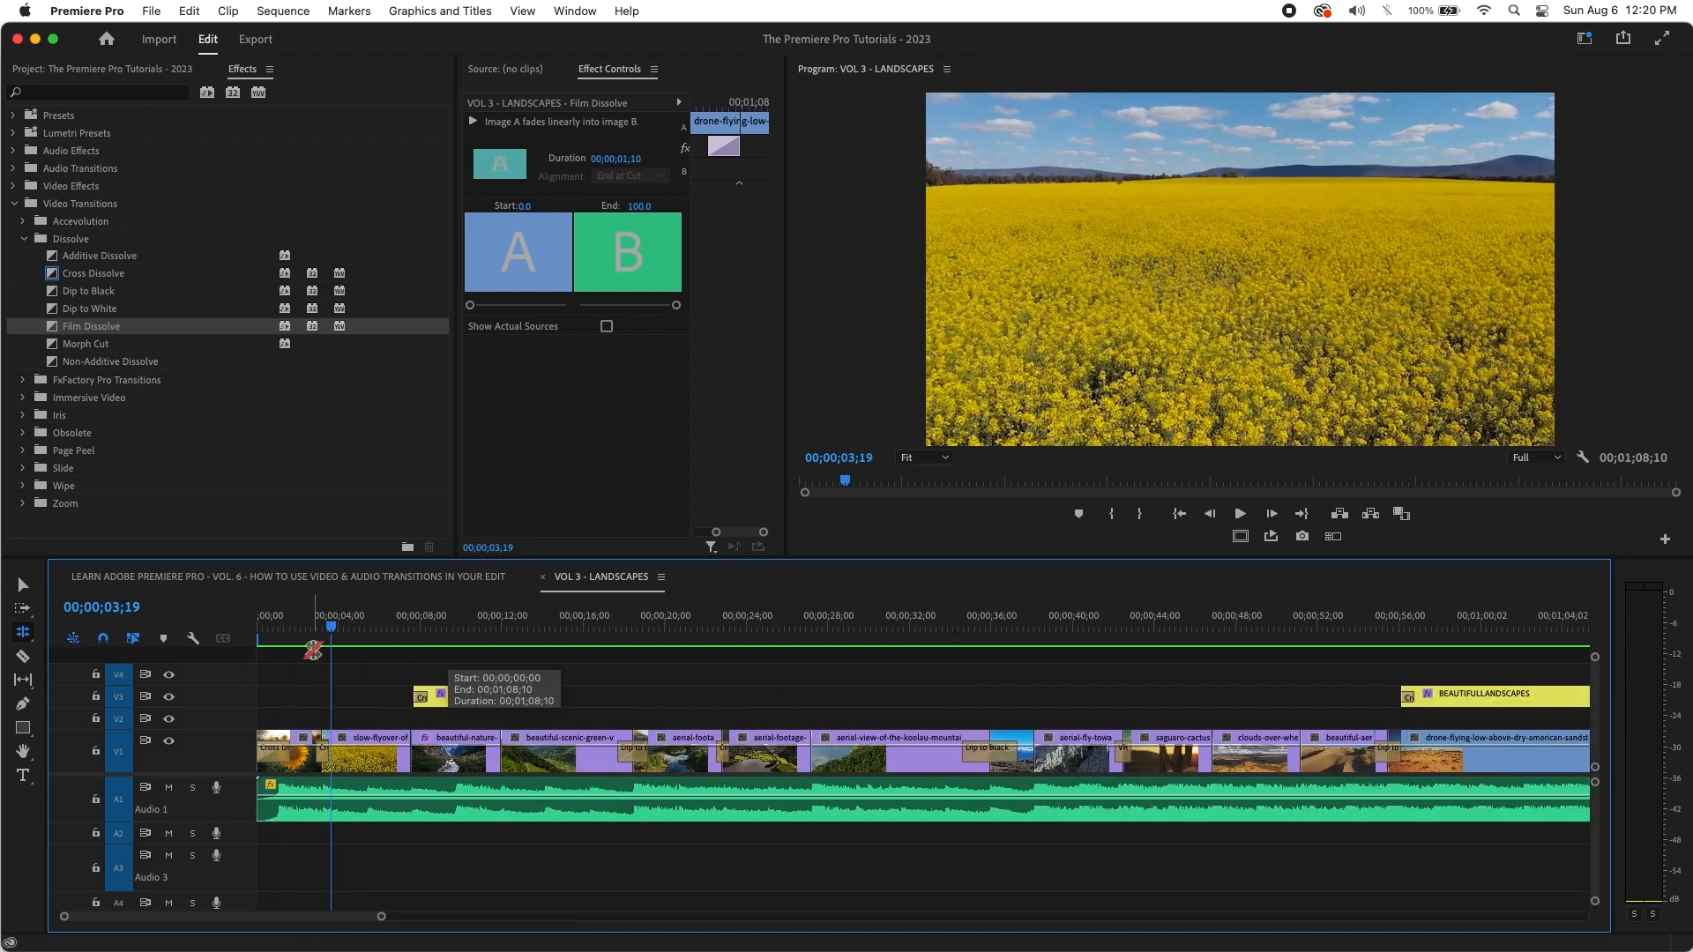
left_click_drag(331, 628, 798, 630)
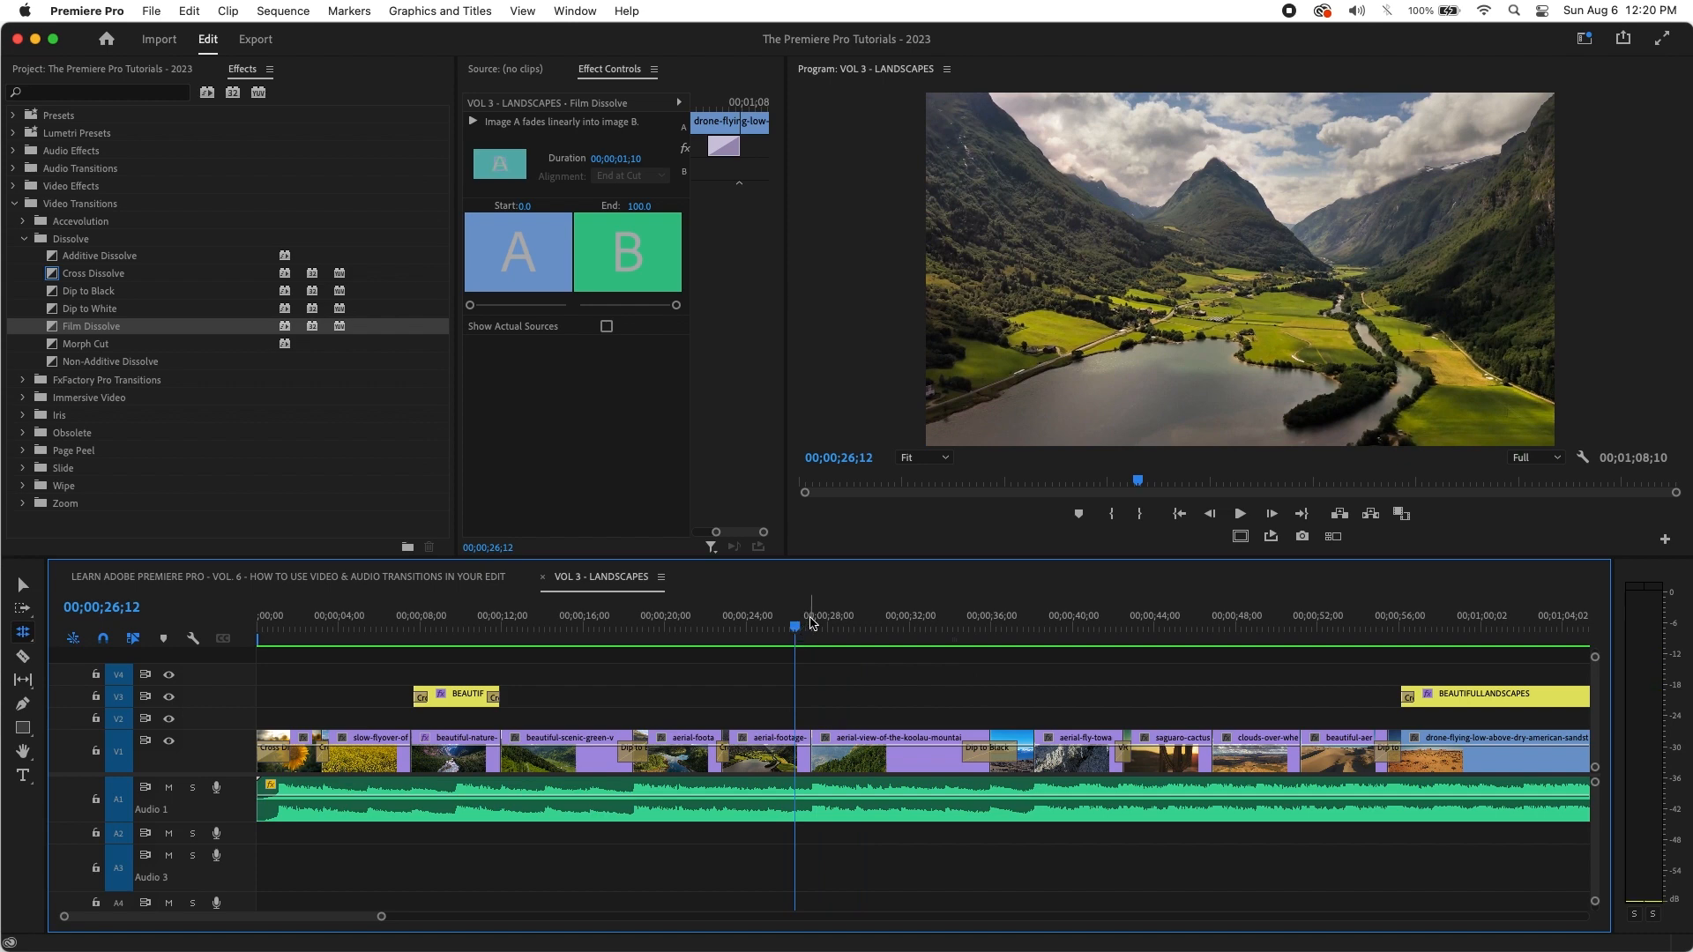
key("minus")
left_click_drag(527, 629, 149, 683)
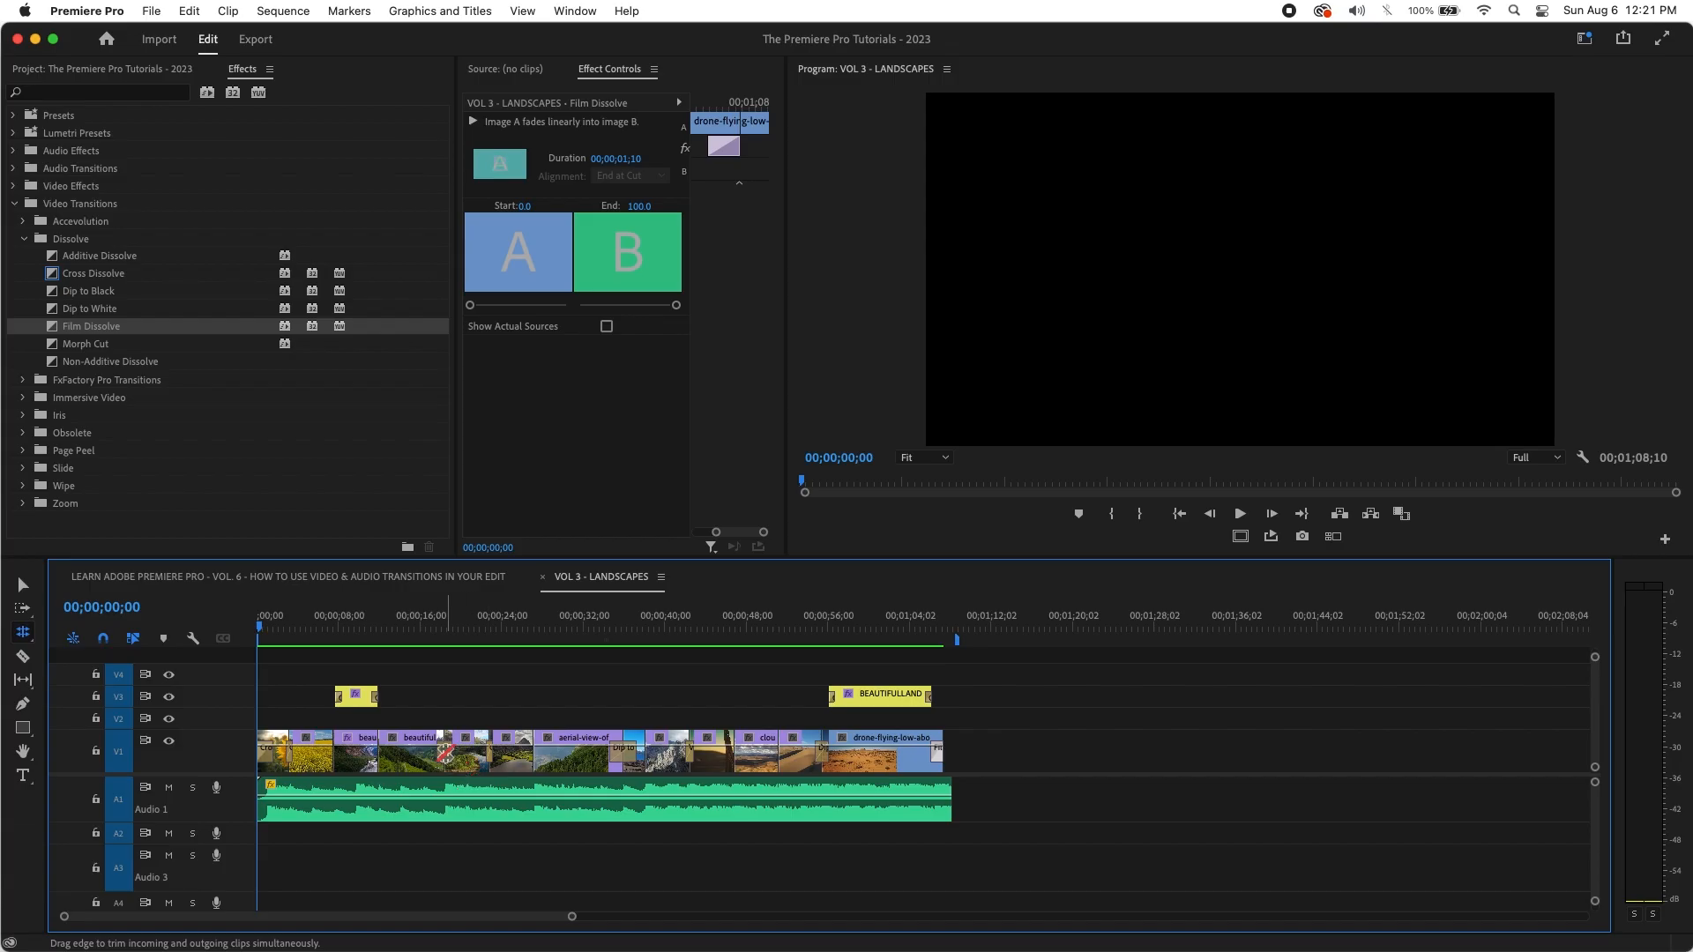
left_click(293, 627)
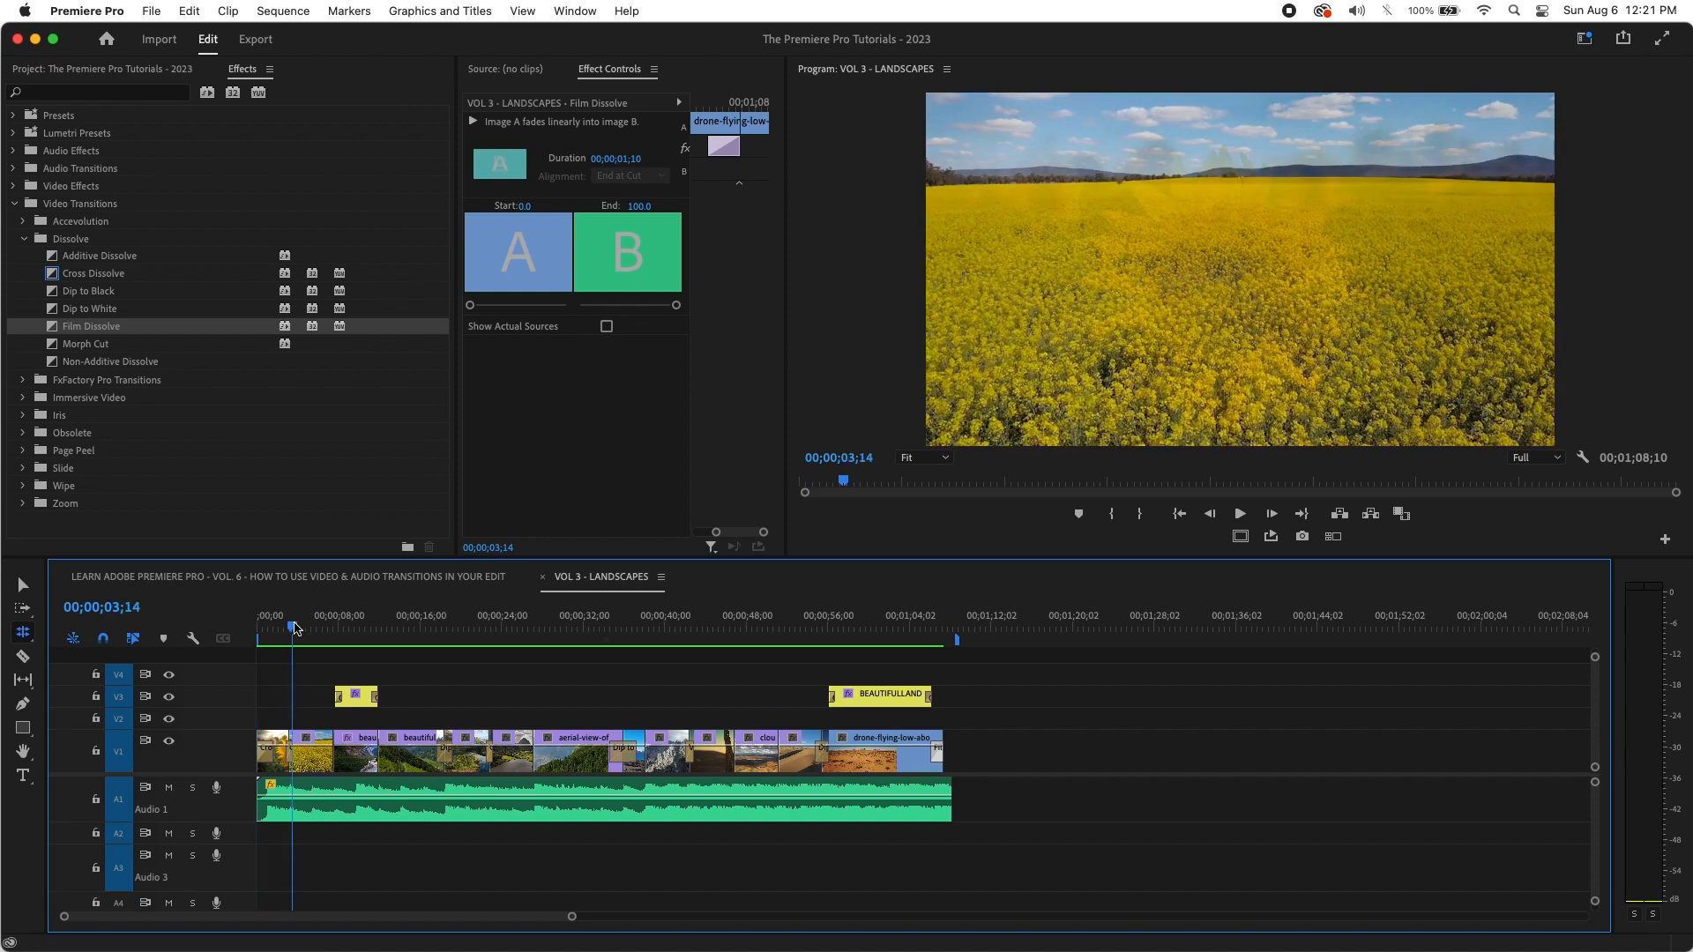
key("equal")
key("equal")
key("equal")
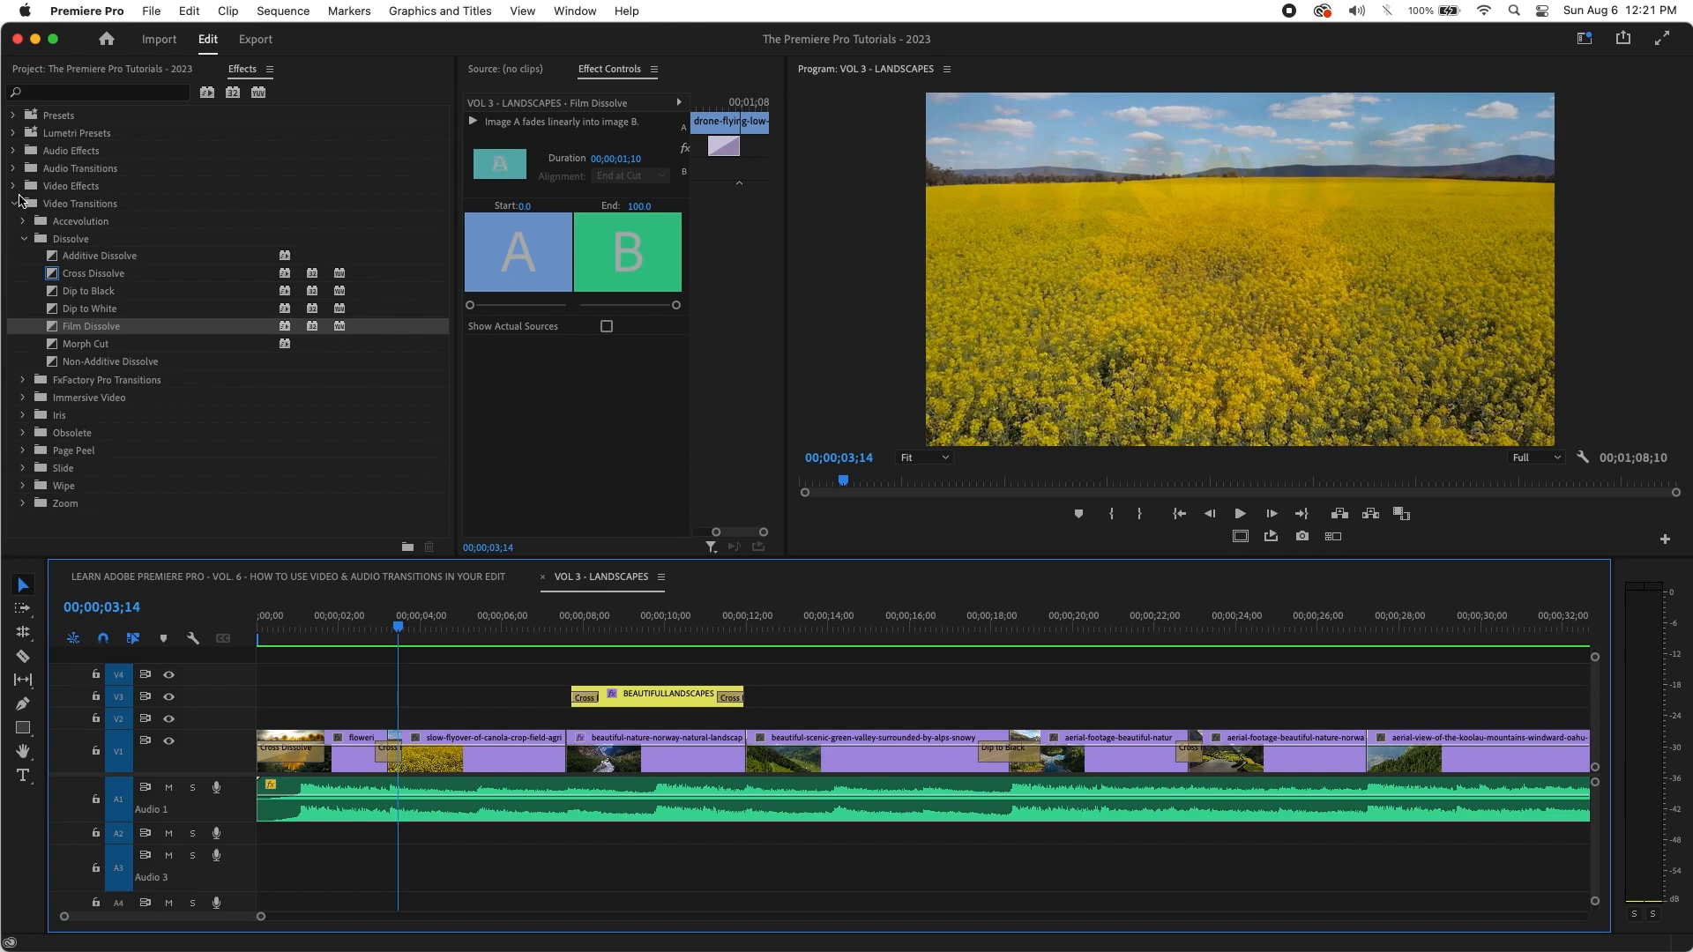
Step: Put a Constant Power crossfade at the A1 music start, extend it to 1;29, and play
left_click(12, 168)
left_click(24, 185)
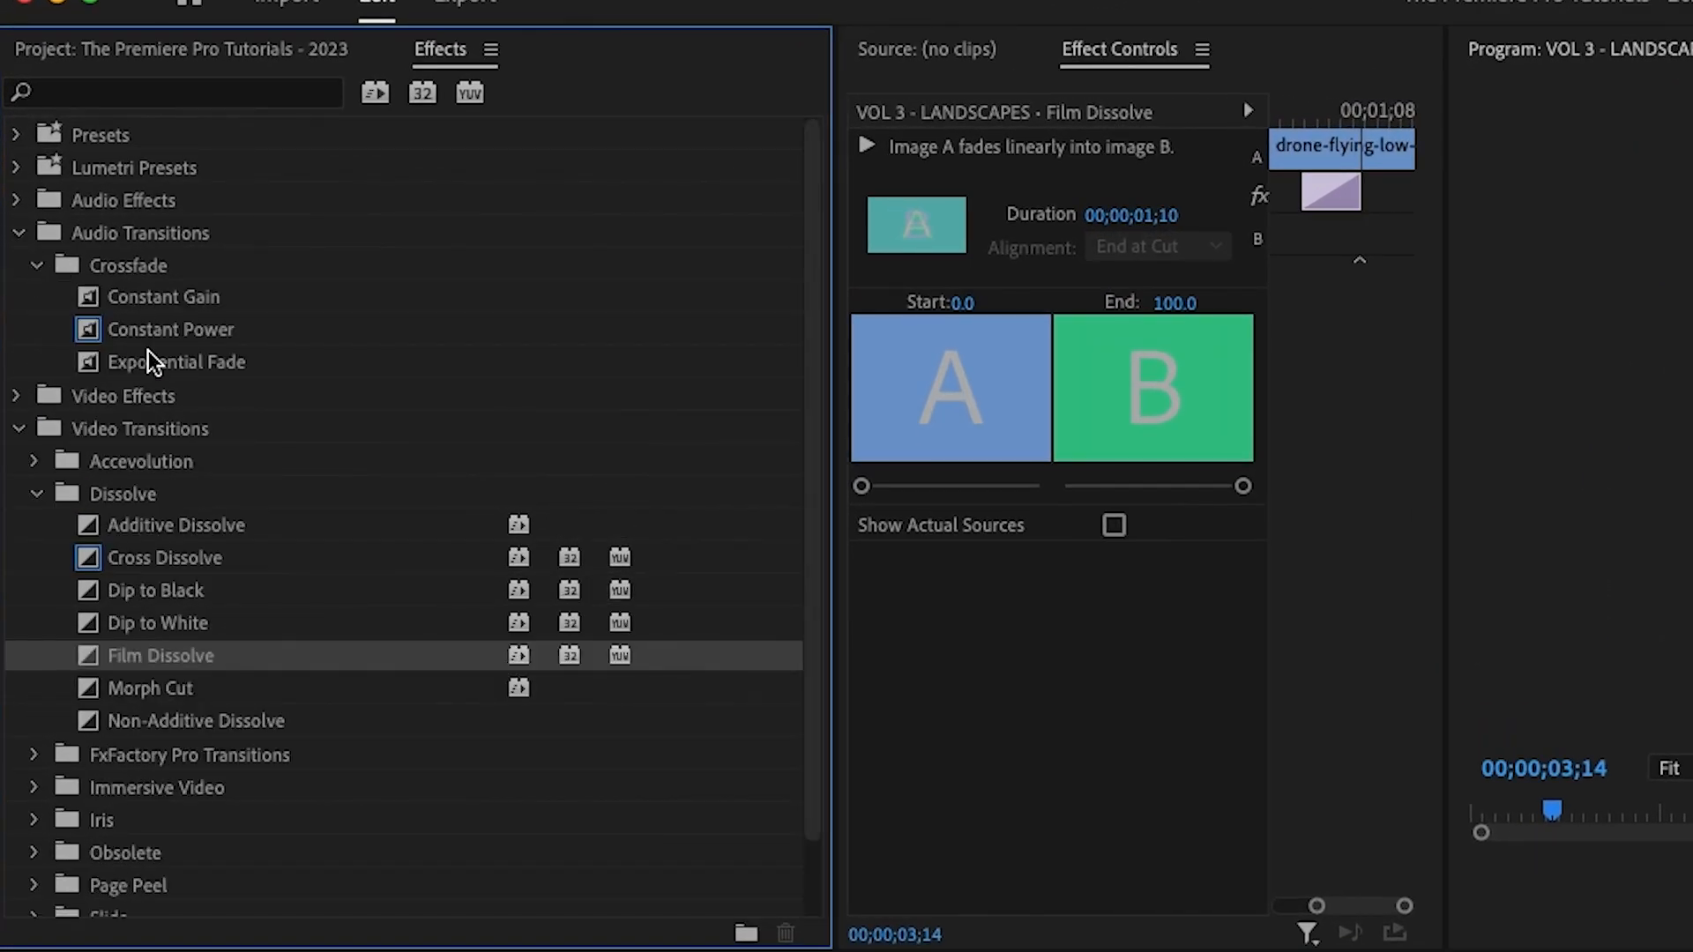
left_click(155, 309)
left_click(155, 334)
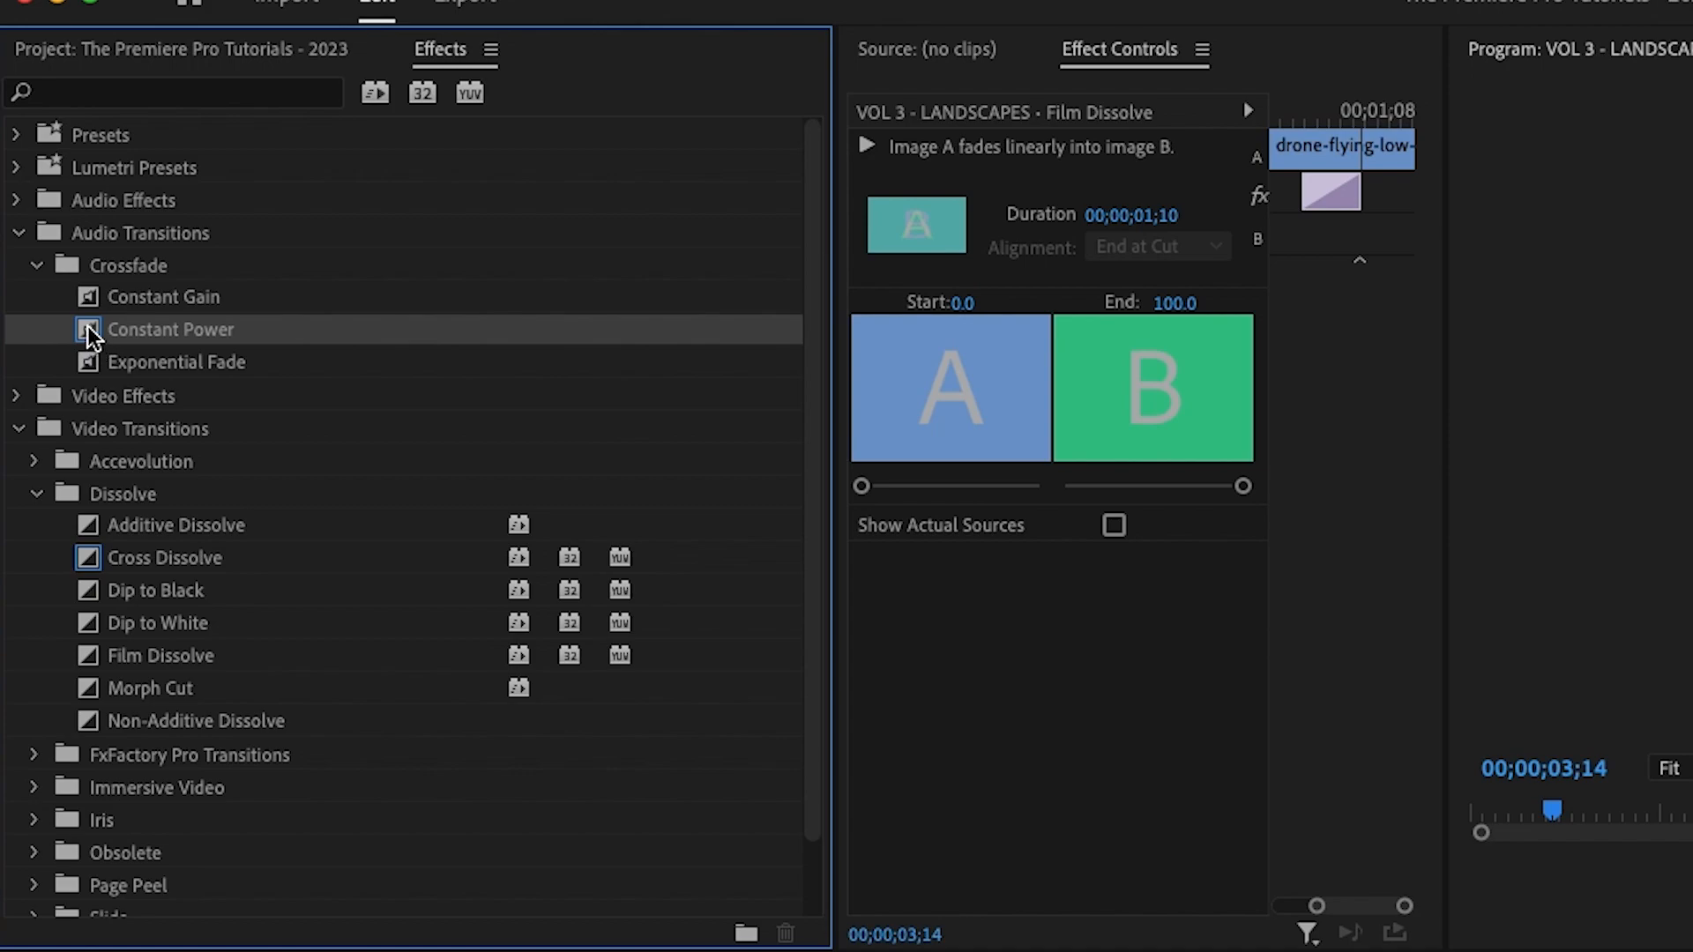
left_click_drag(88, 331, 489, 951)
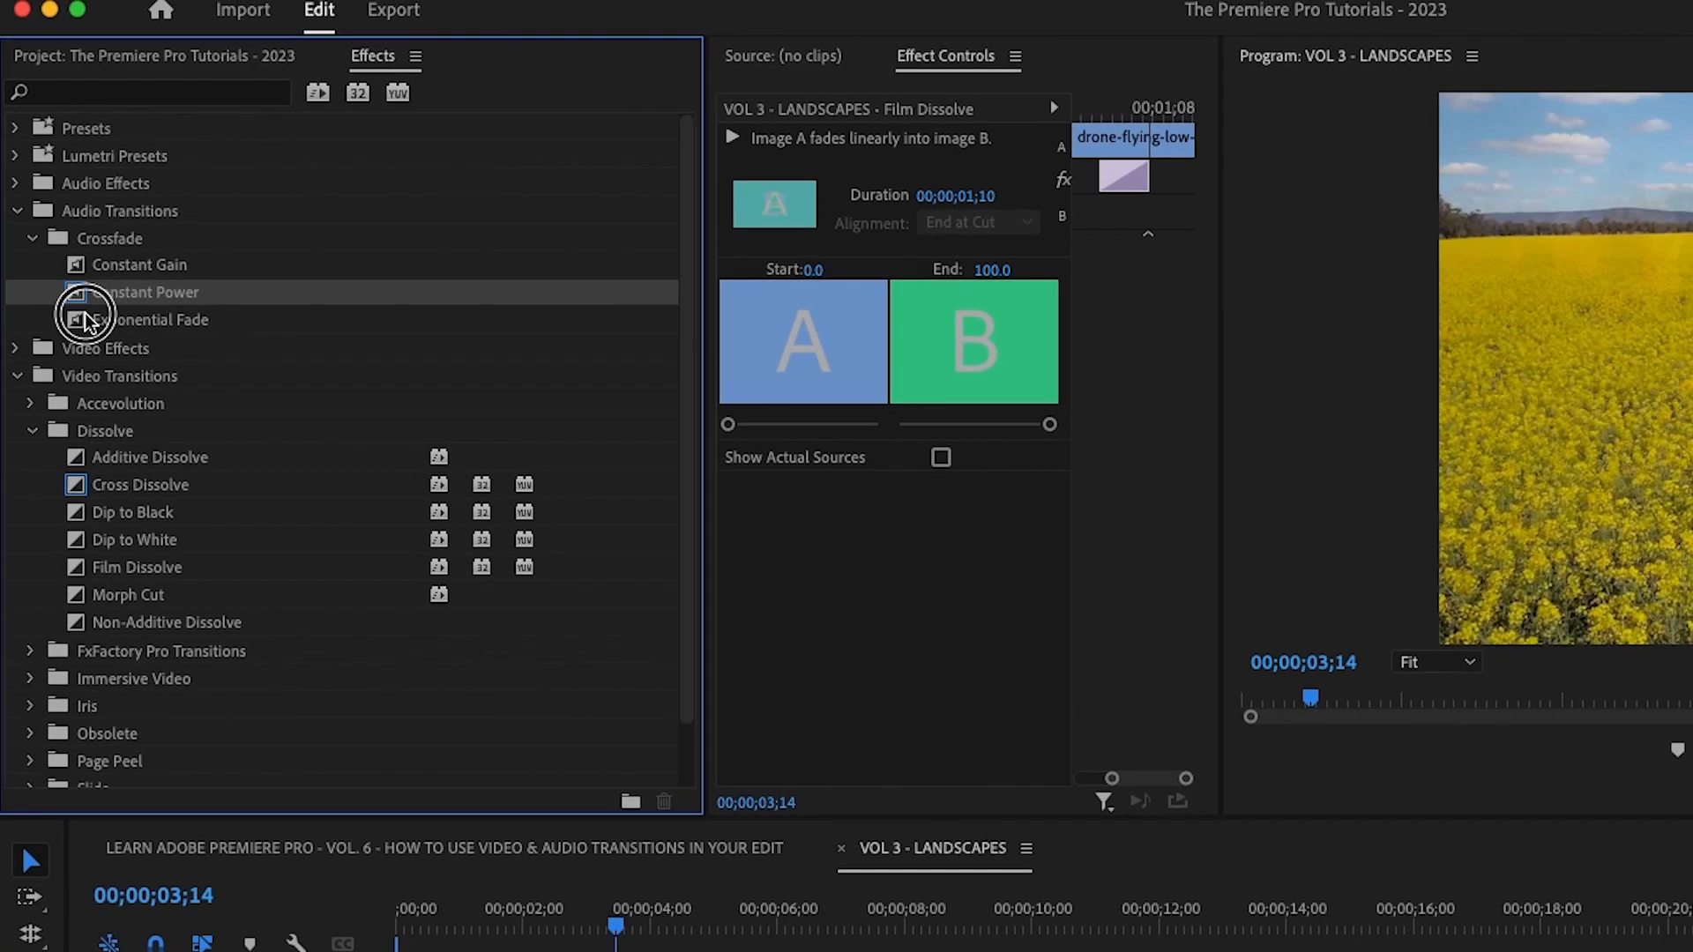
left_click_drag(267, 806, 335, 802)
left_click_drag(415, 622, 103, 635)
key("space")
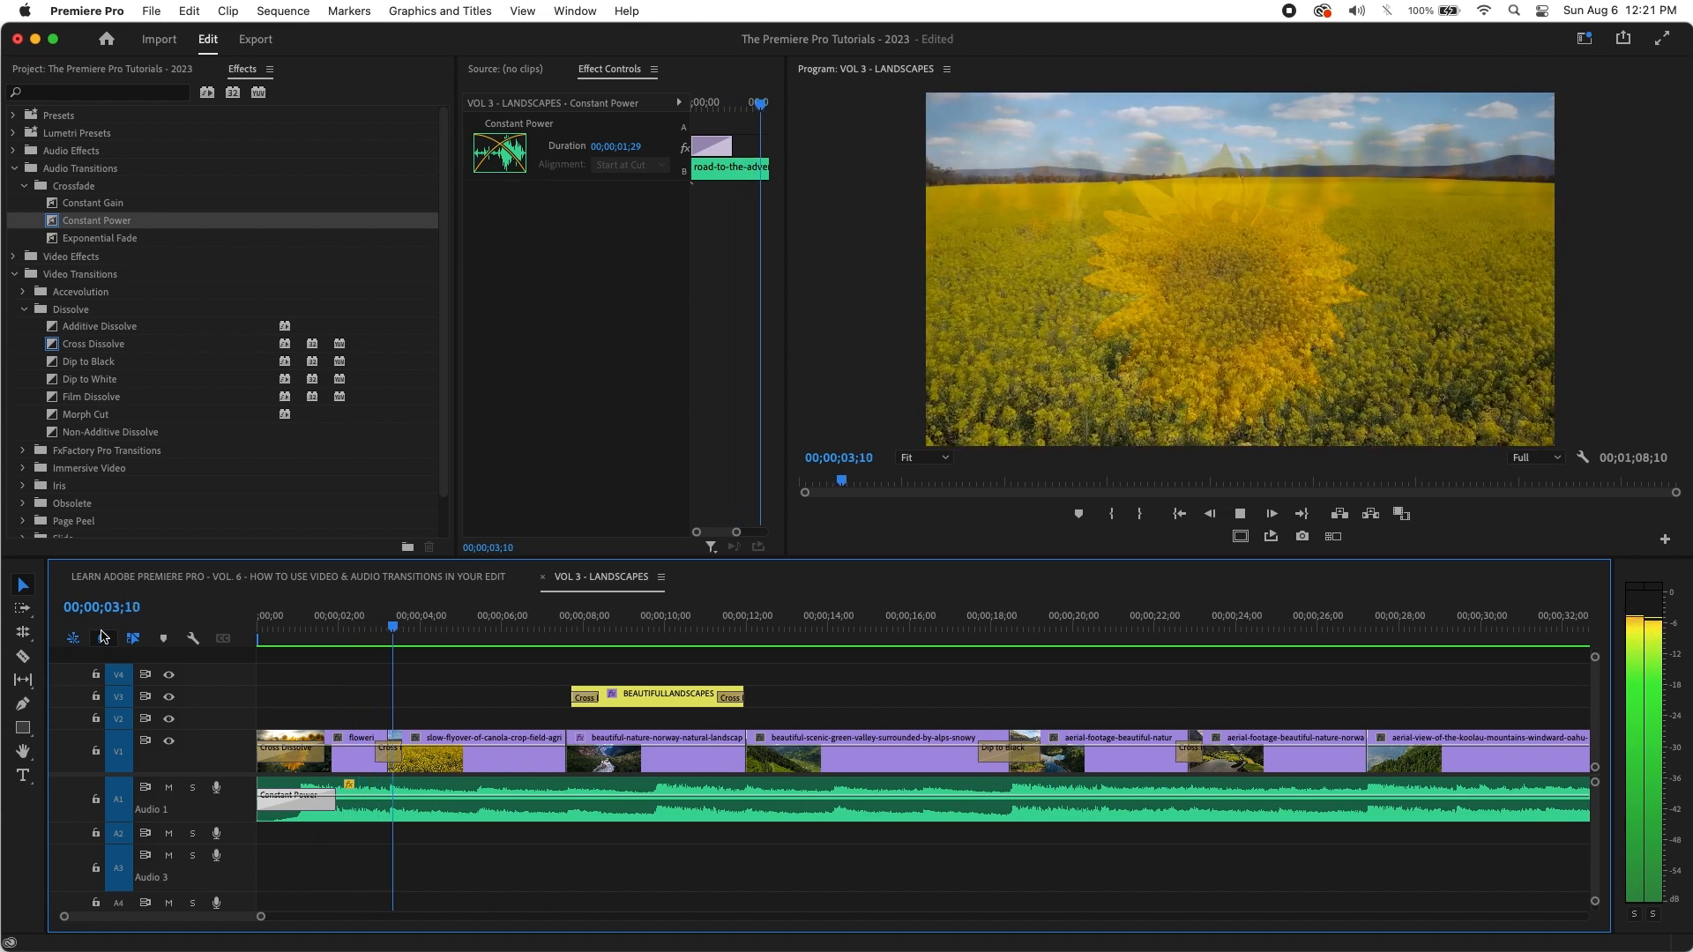
Step: Zoom to the closing BEAUTIFUL LANDSCAPES title and play through to the last frame
key("space")
key("minus")
key("minus")
key("minus")
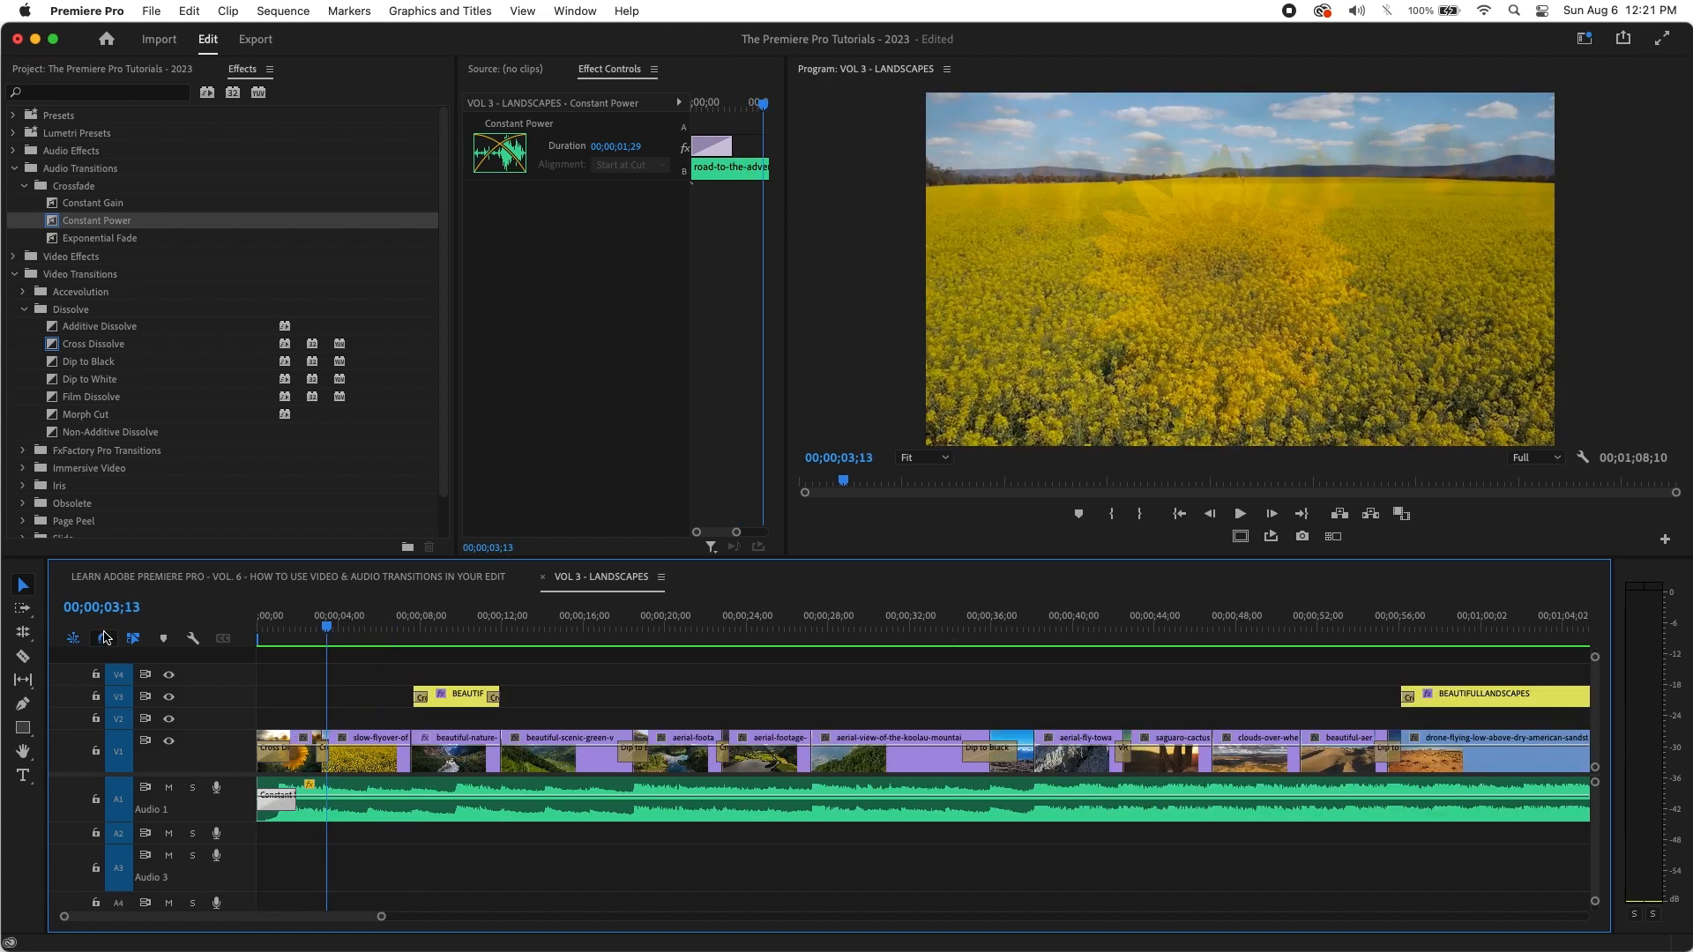
left_click_drag(556, 637, 585, 633)
key("equal")
key("equal")
key("equal")
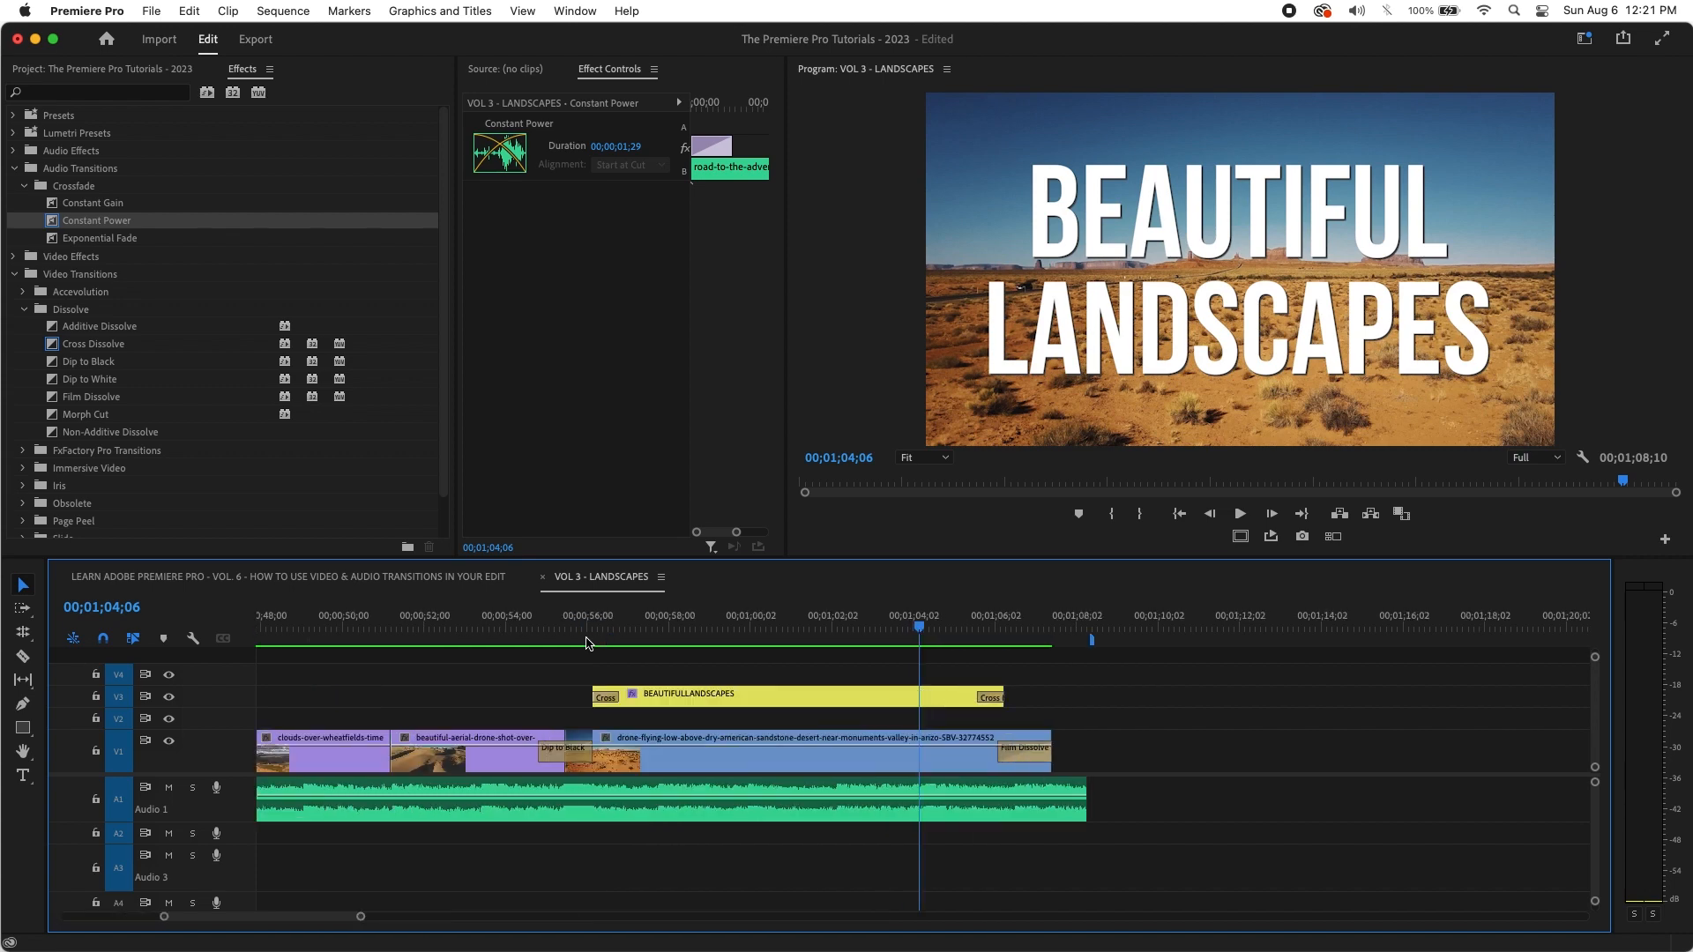
key("space")
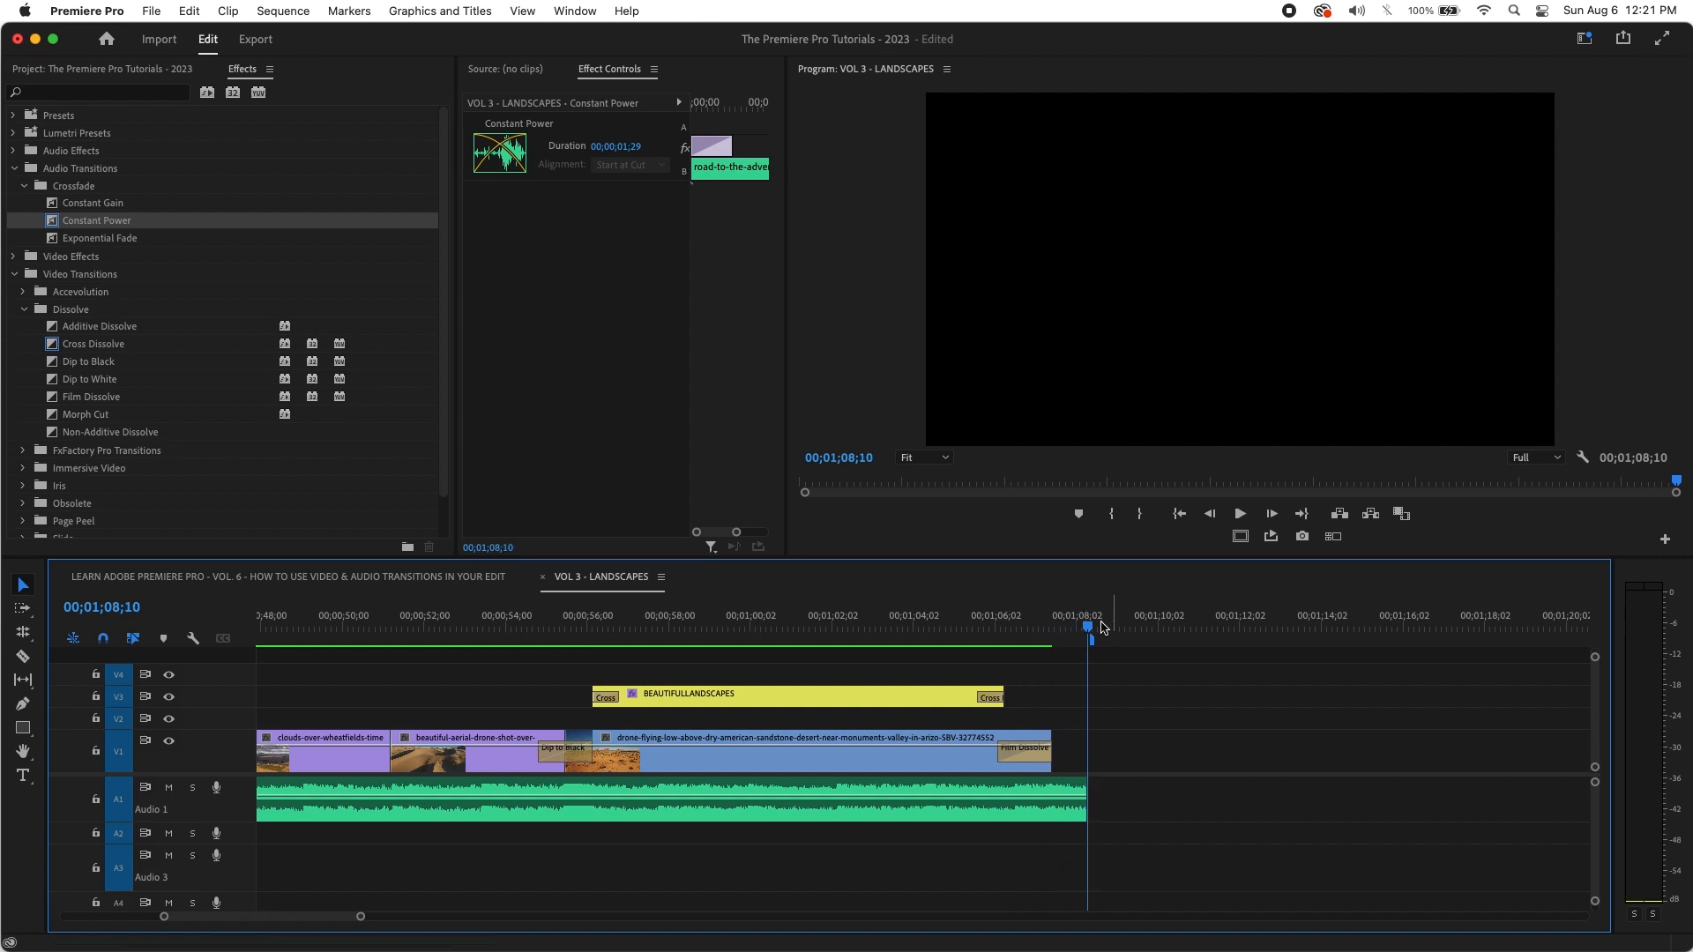
Step: Add a Constant Power crossfade to the end of the A1 music, stretch it to 3;11, and preview it
left_click_drag(1087, 629, 1035, 624)
left_click_drag(56, 225, 1081, 818)
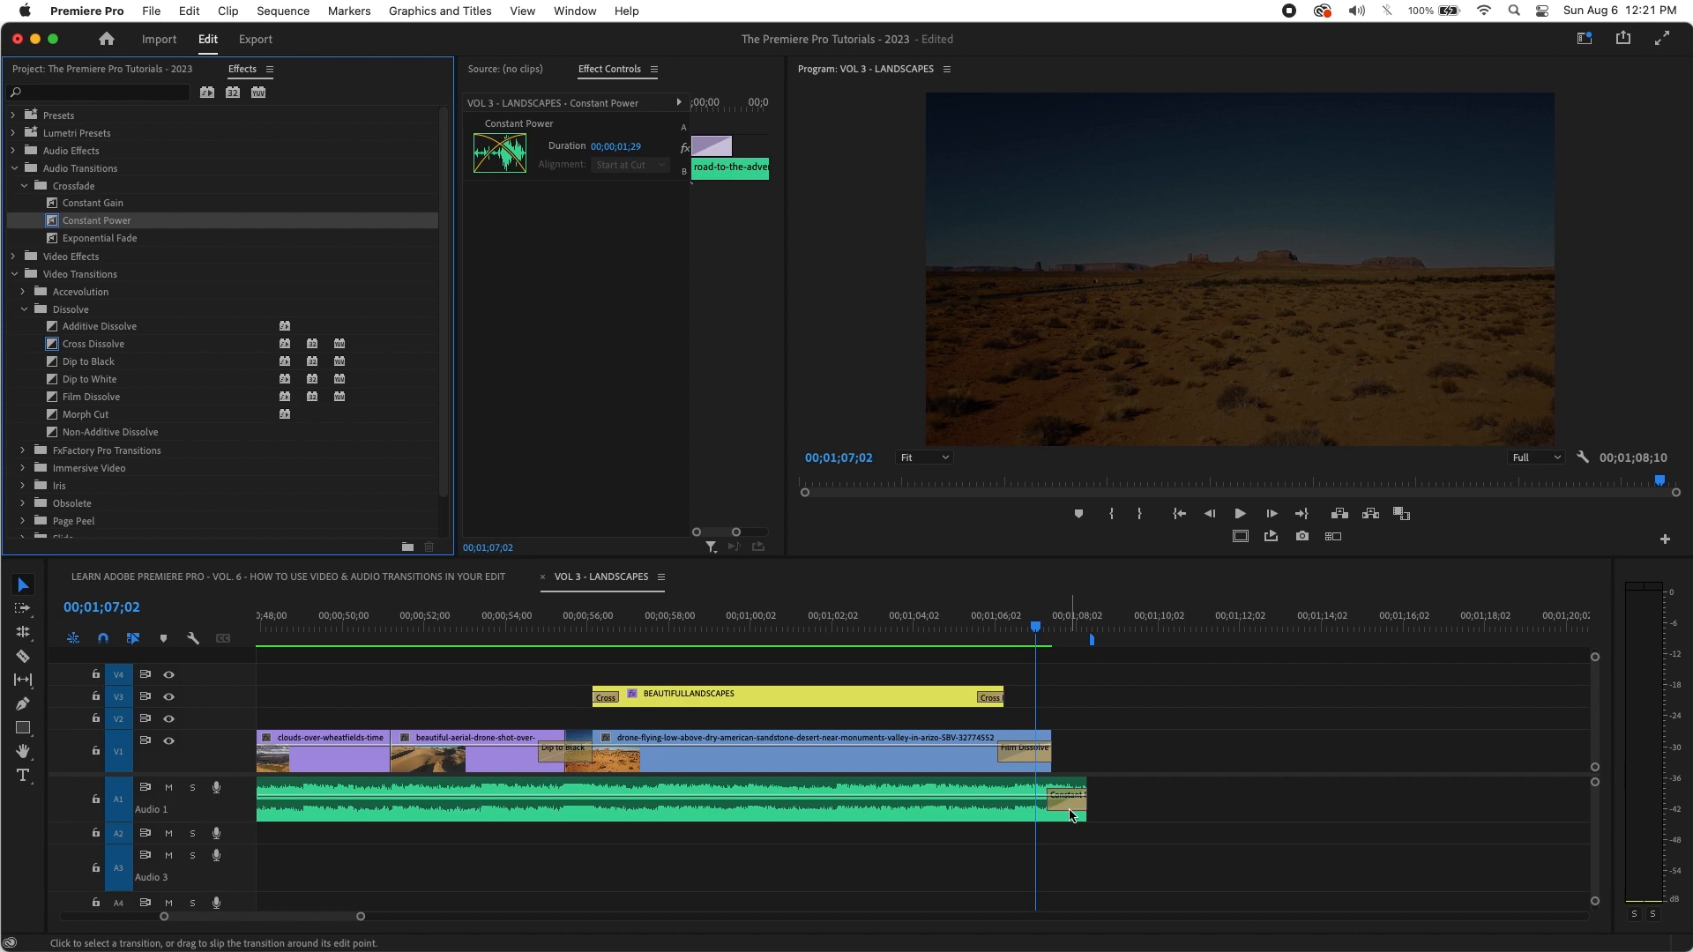
mouse_move(1012, 623)
left_mouse_down()
mouse_move(991, 622)
mouse_move(1034, 622)
mouse_move(992, 626)
left_mouse_up()
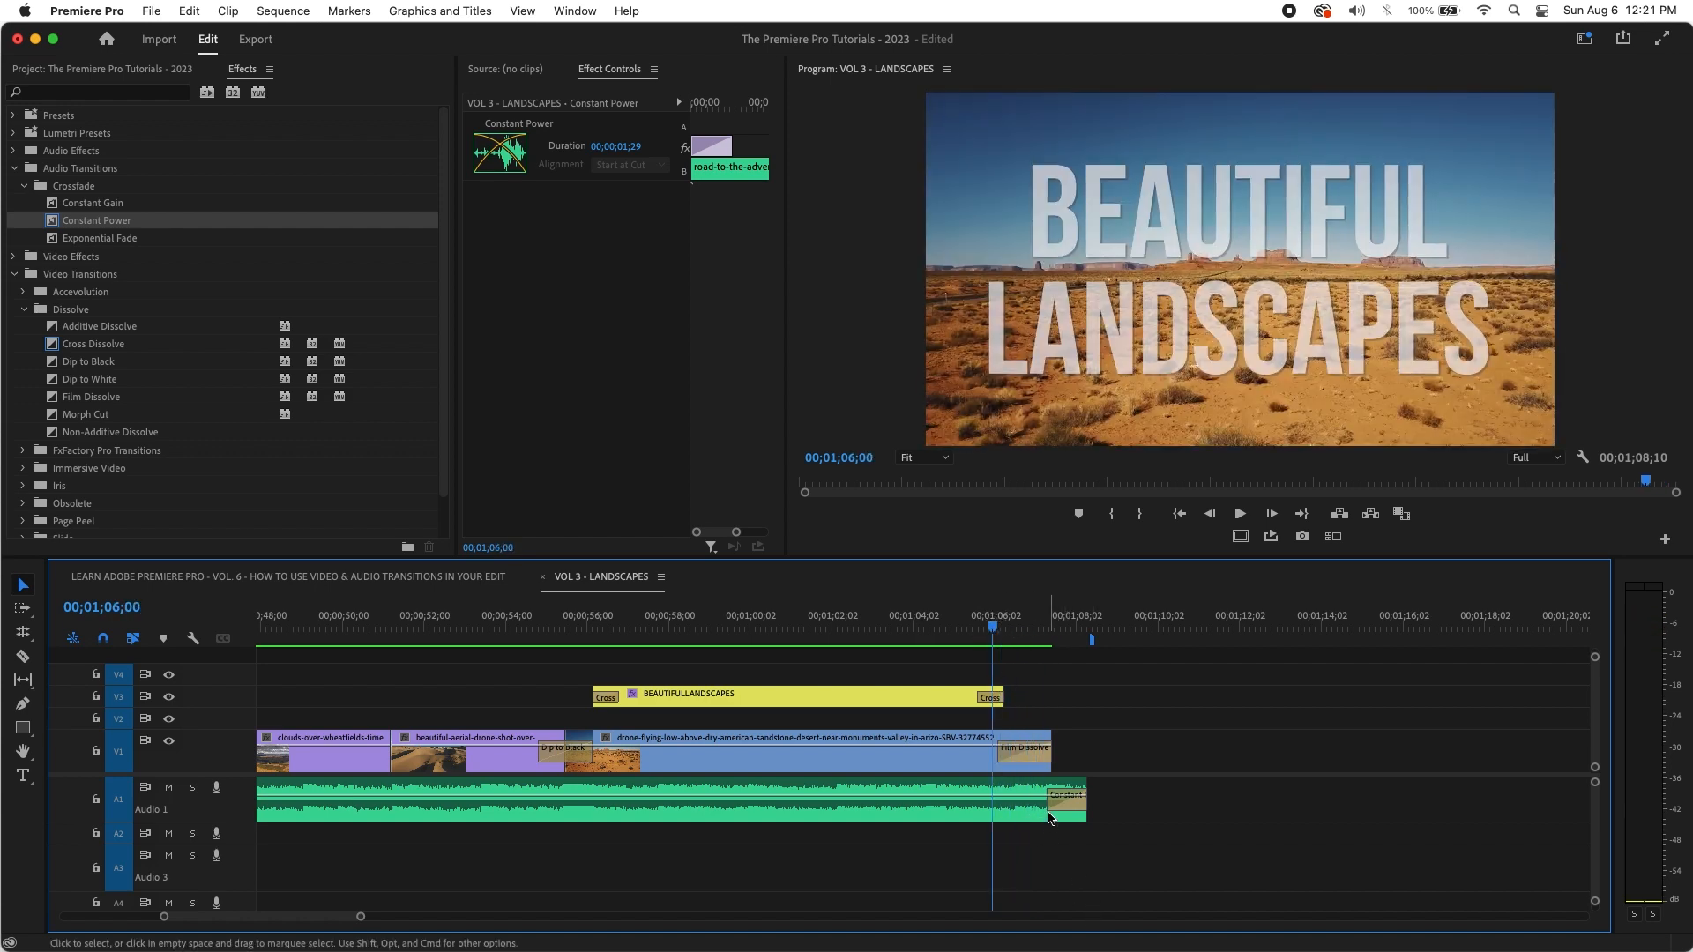
left_click_drag(1049, 817, 940, 802)
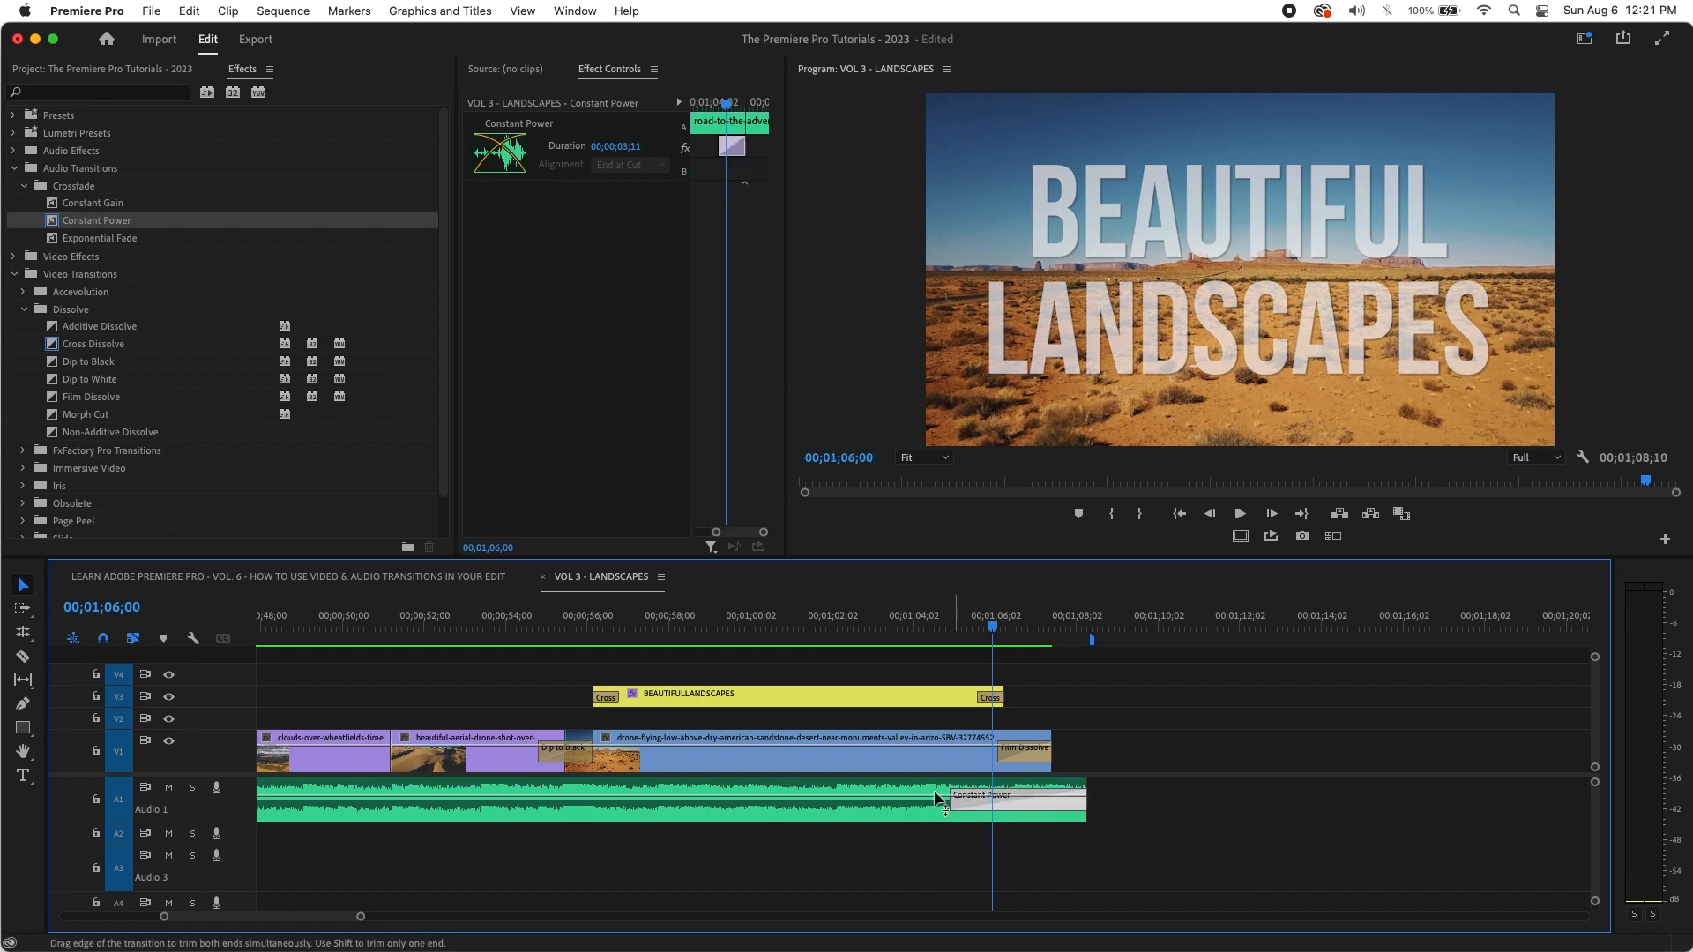
left_click_drag(992, 628, 862, 628)
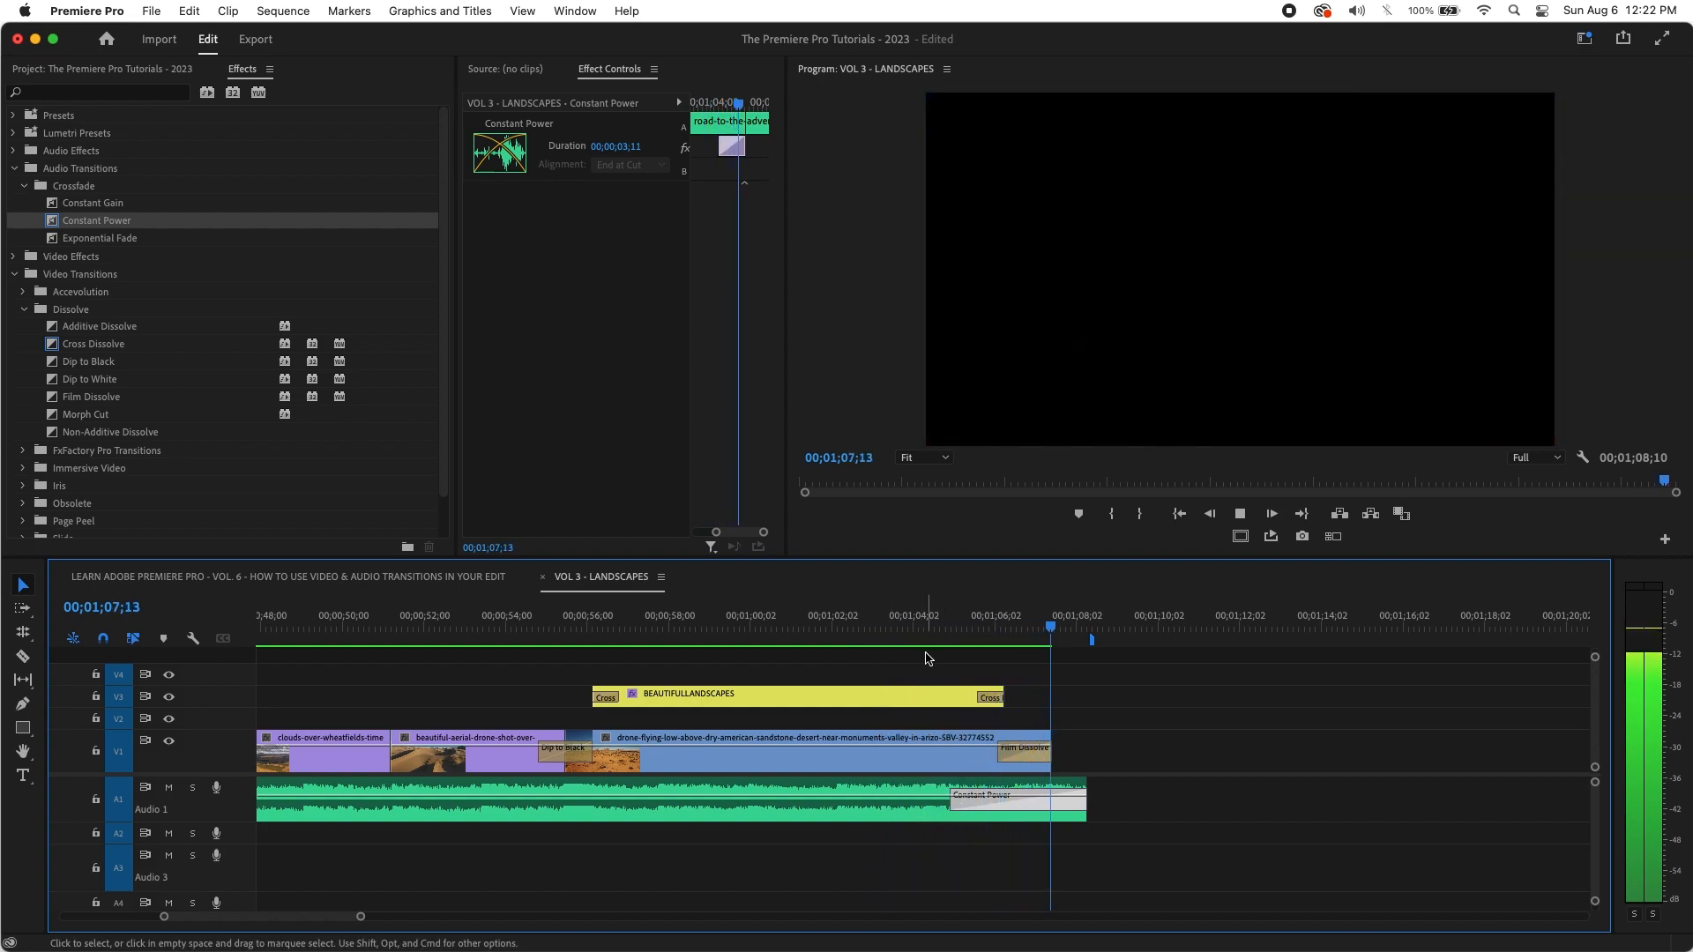
Step: Trim the A1 music's end back to 00;01;07;26 to match the video
key("space")
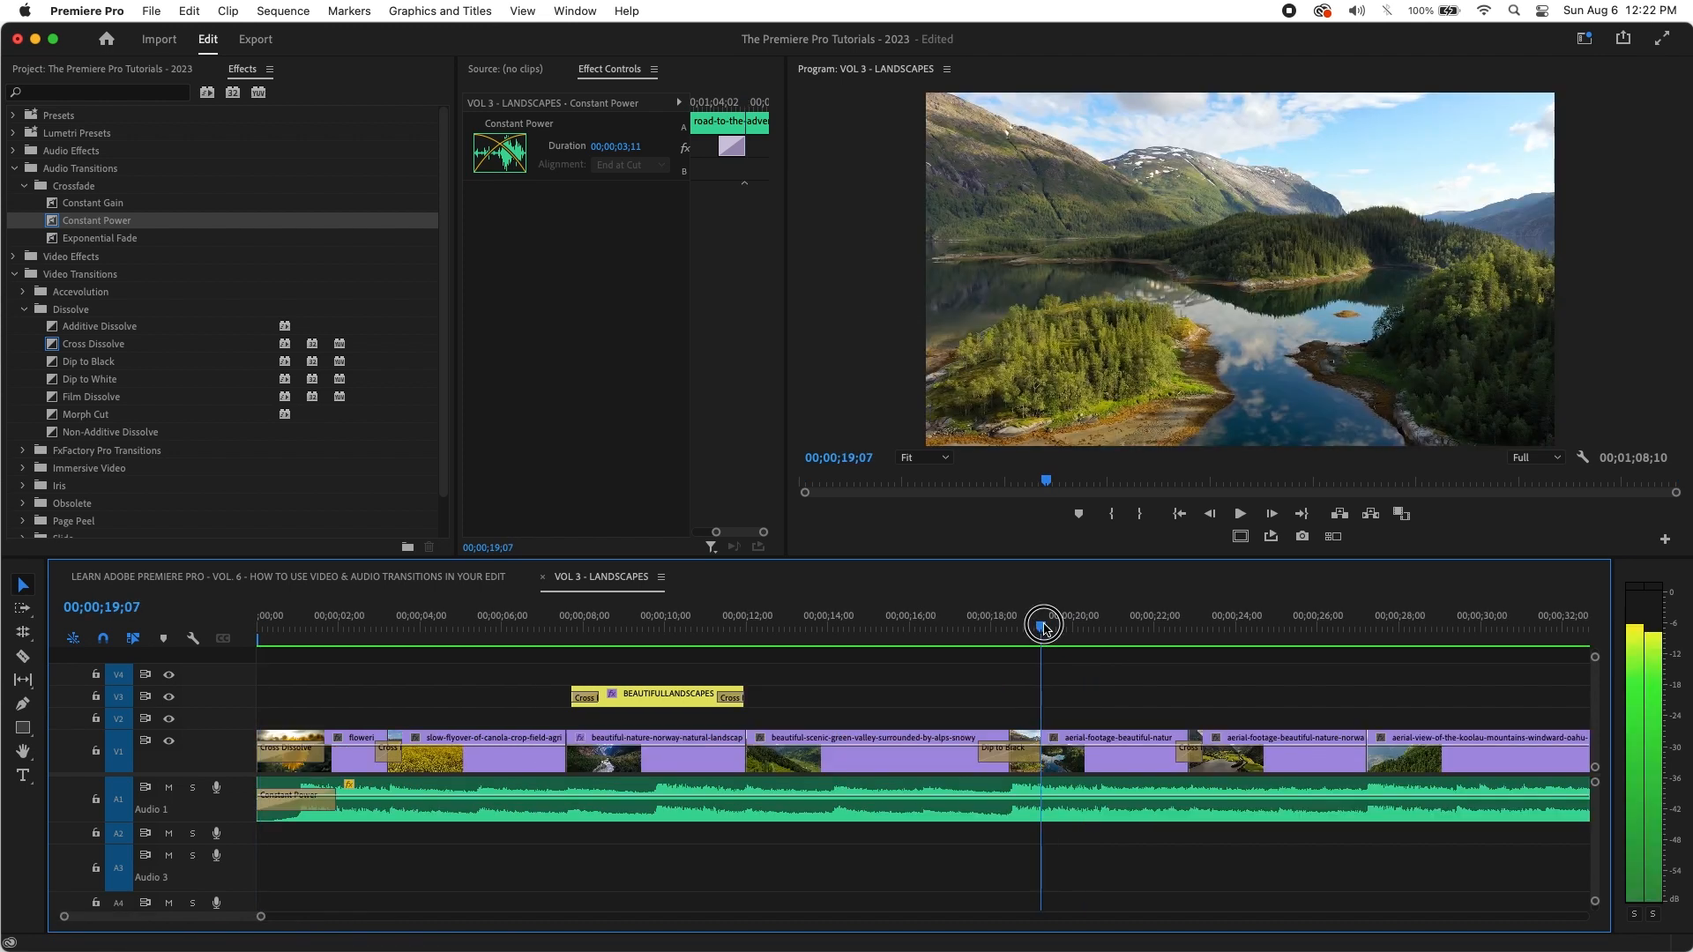
key("minus")
key("minus")
left_click(933, 637)
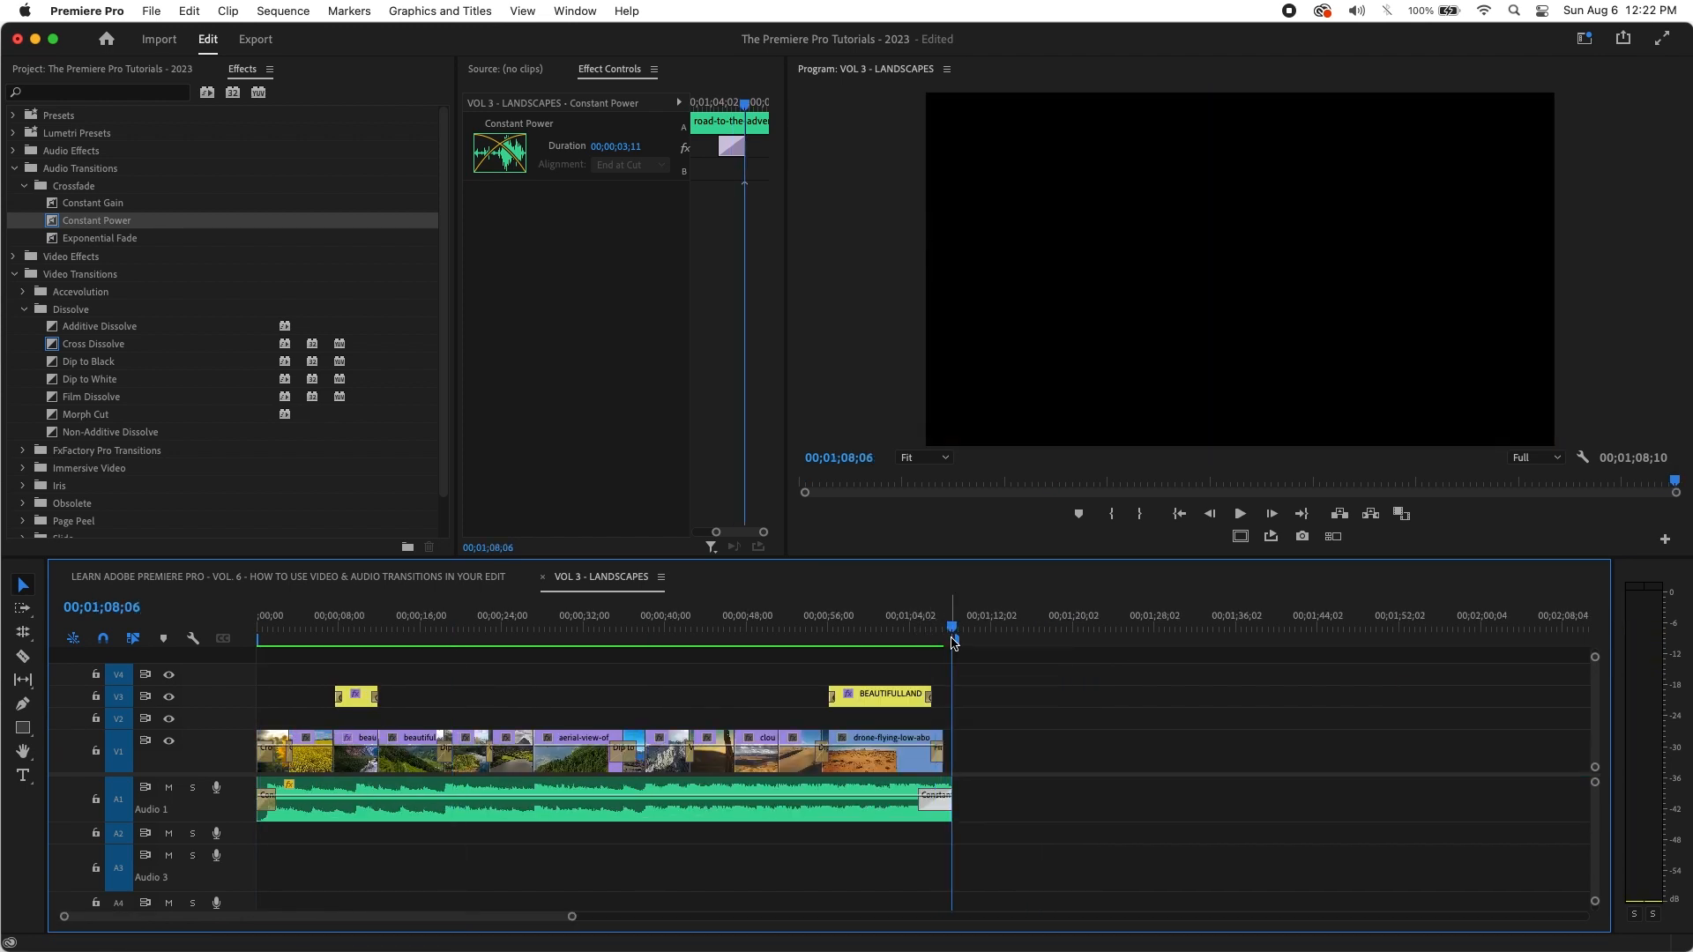
key("equal")
key("equal")
left_click_drag(919, 633, 891, 634)
left_click_drag(925, 787, 891, 788)
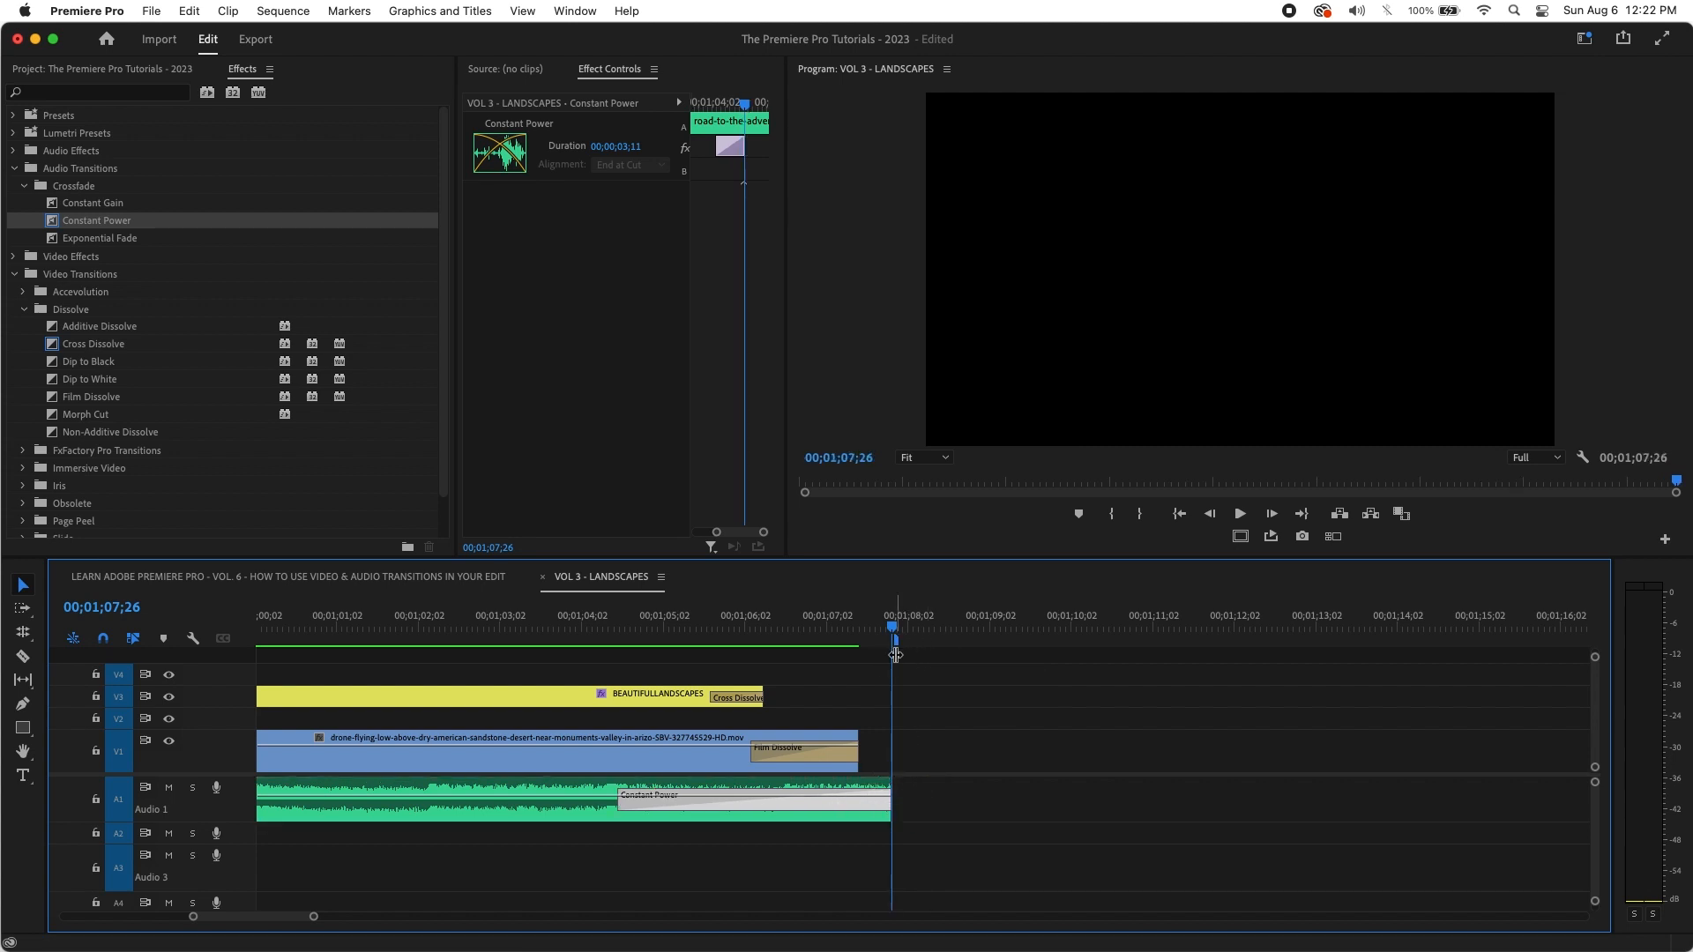
Step: Play the ending from the desert shot to hear the fade-out, then return to the sequence start
key("minus")
key("minus")
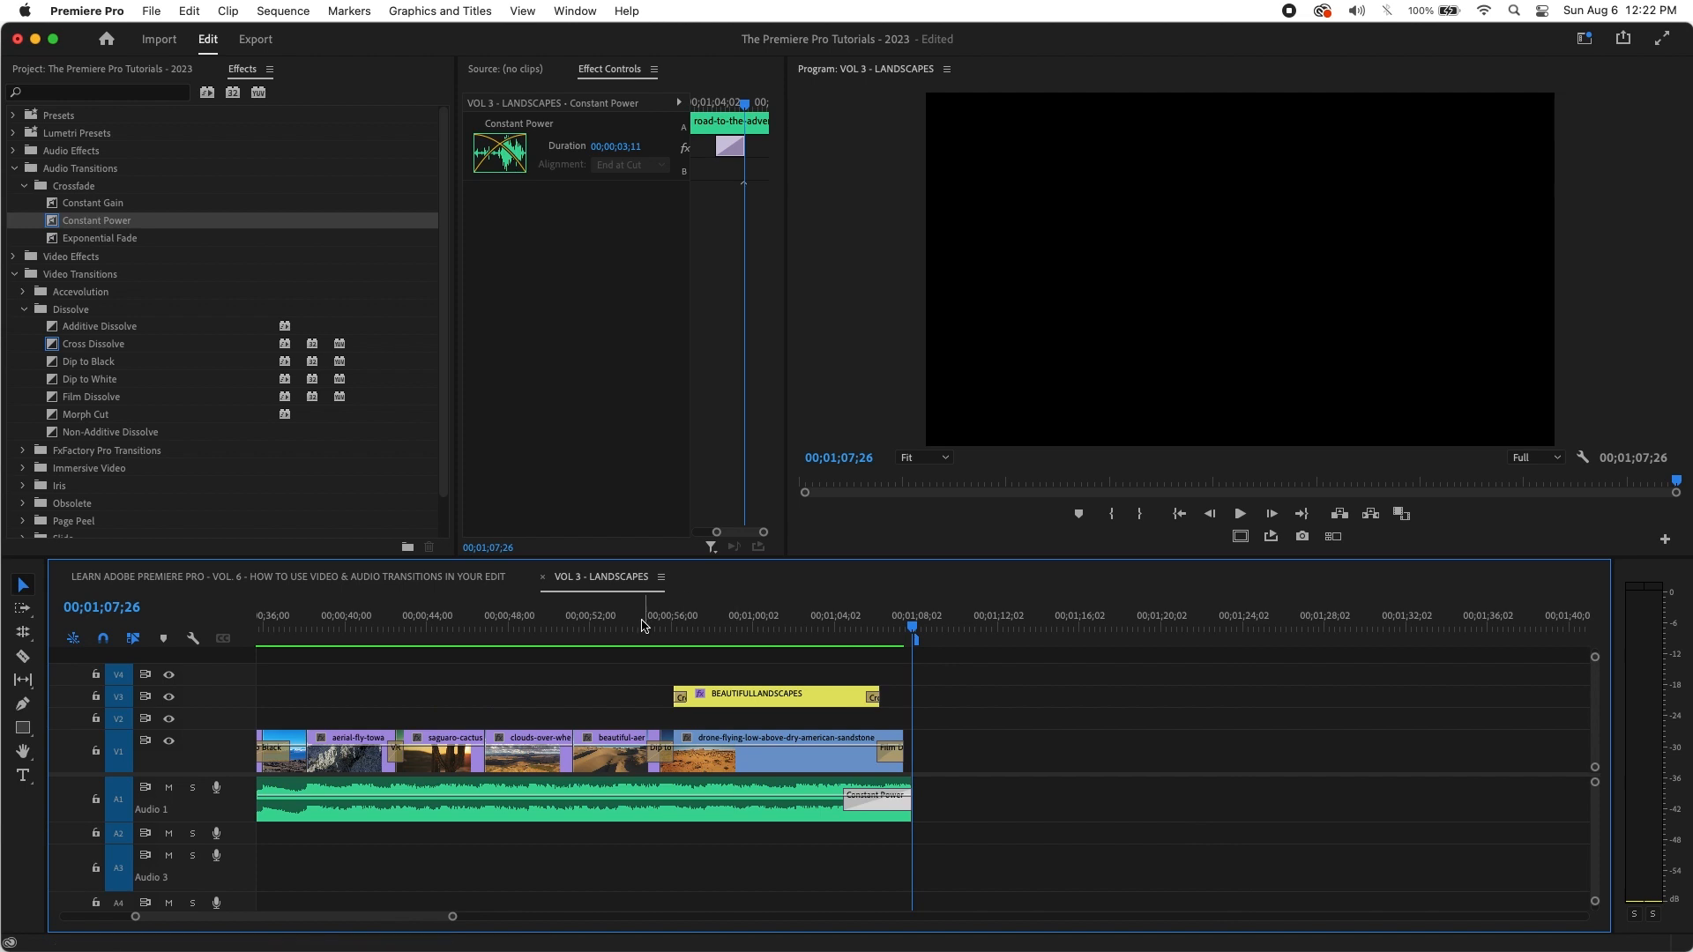
left_click(623, 617)
key("space")
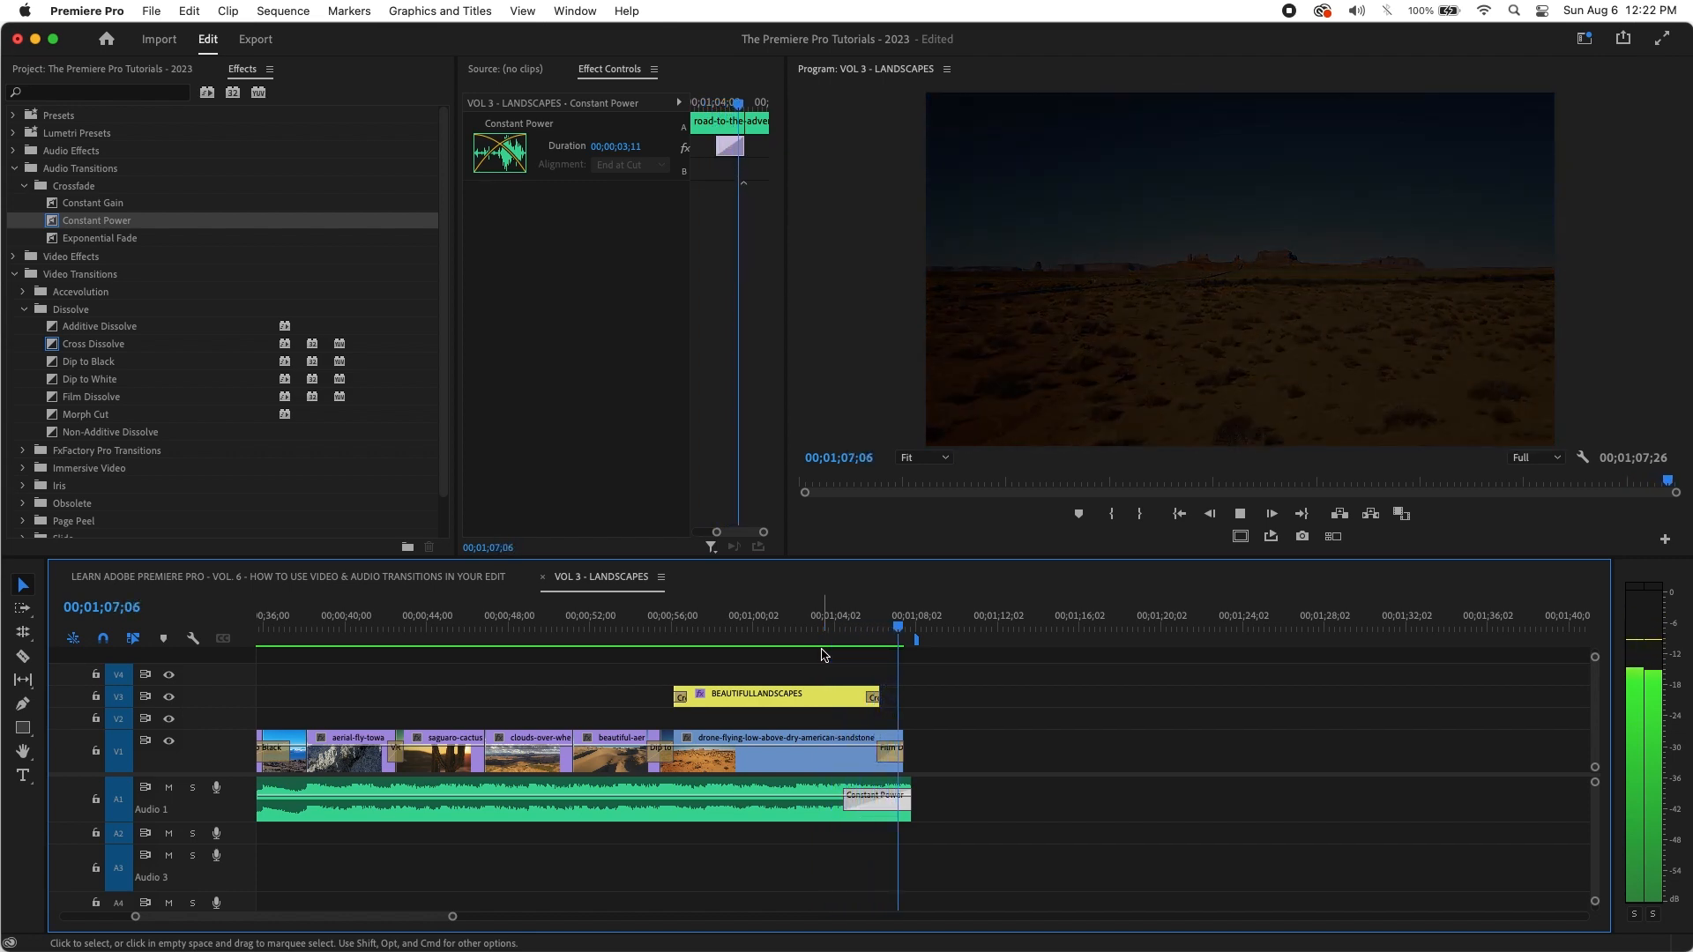
left_click(797, 627)
key("minus")
key("minus")
key("minus")
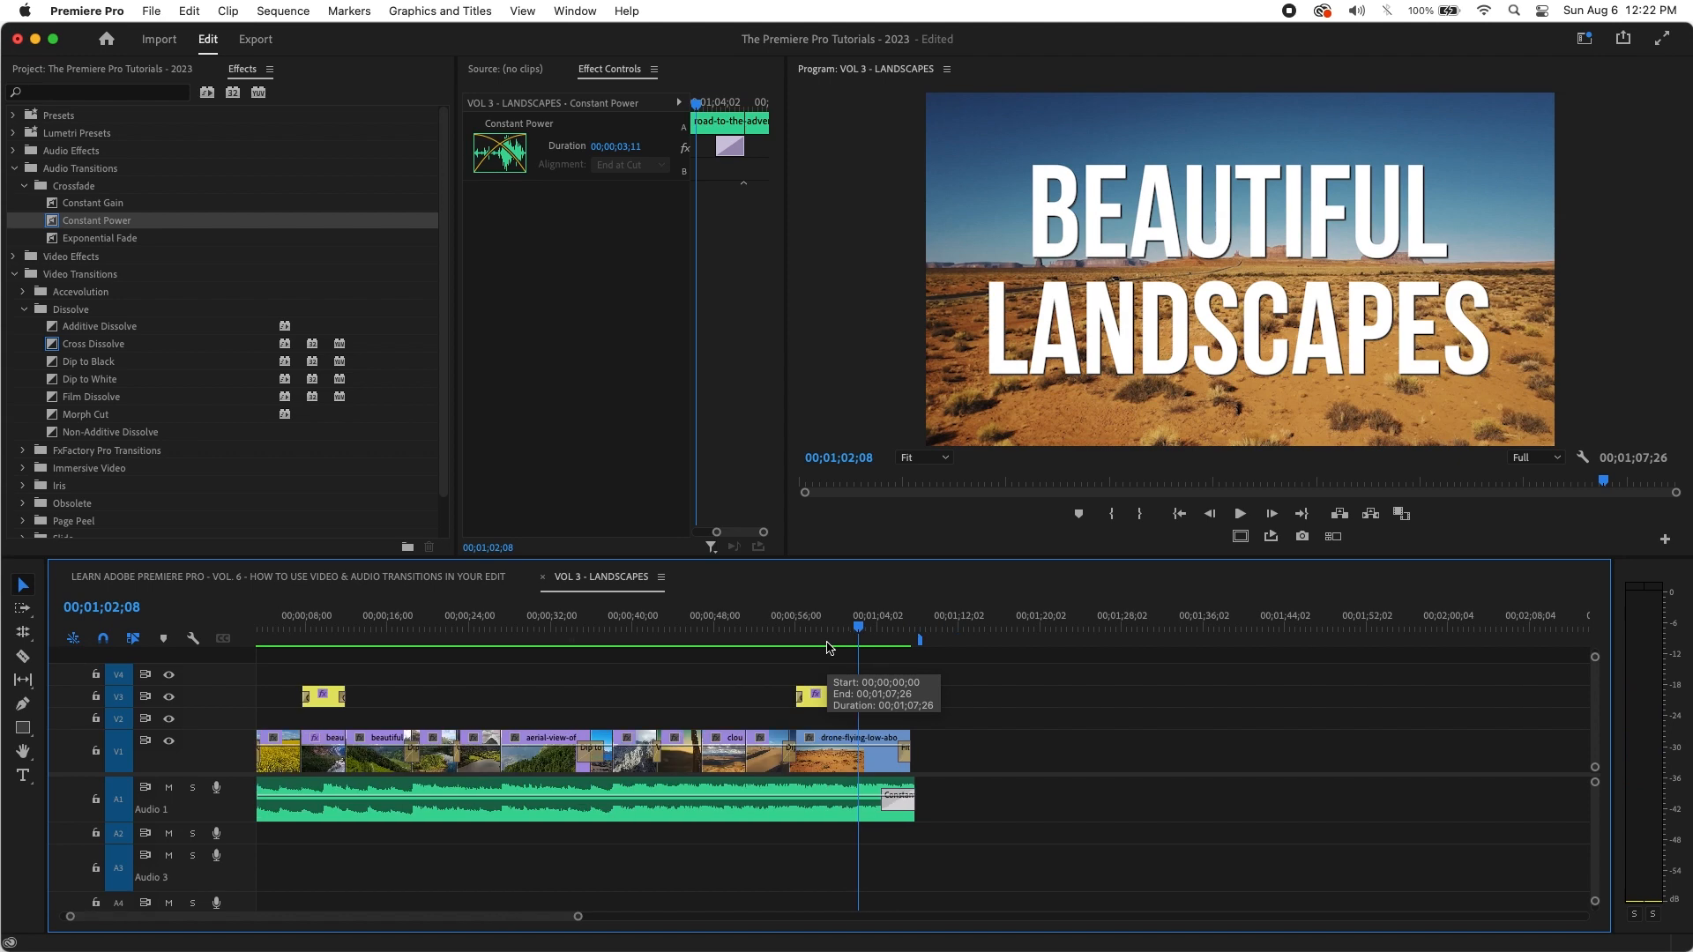
key("Home")
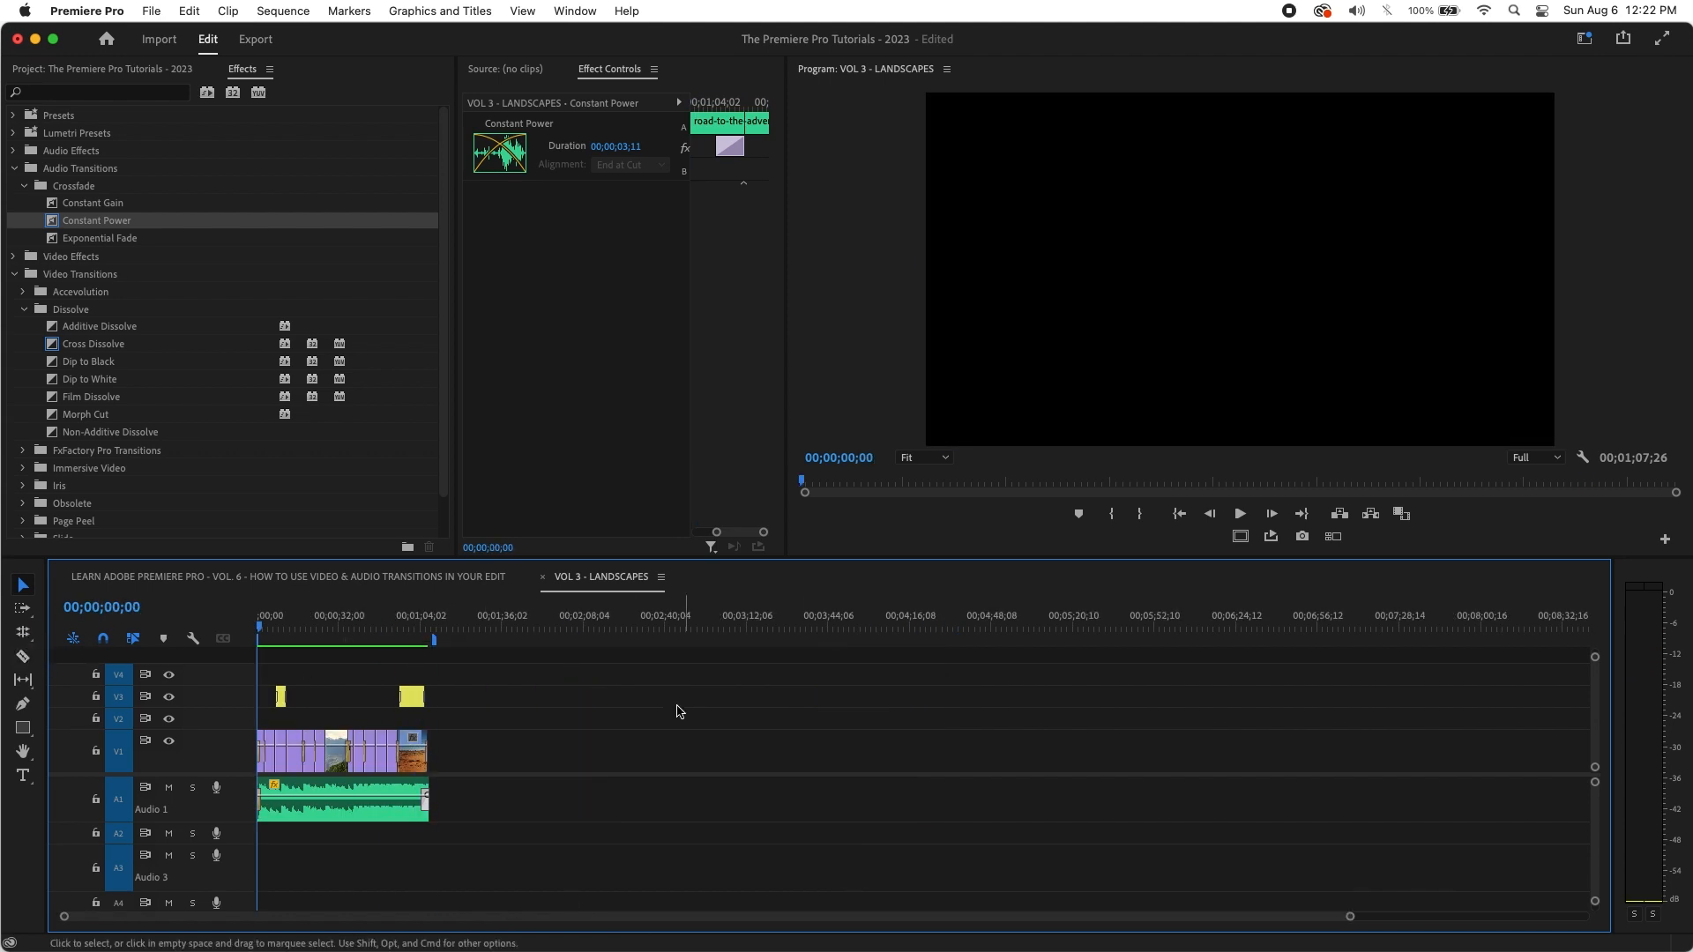
Step: Play the montage from the start with an enlarged Program monitor and the timeline fitted to the sequence
key("space")
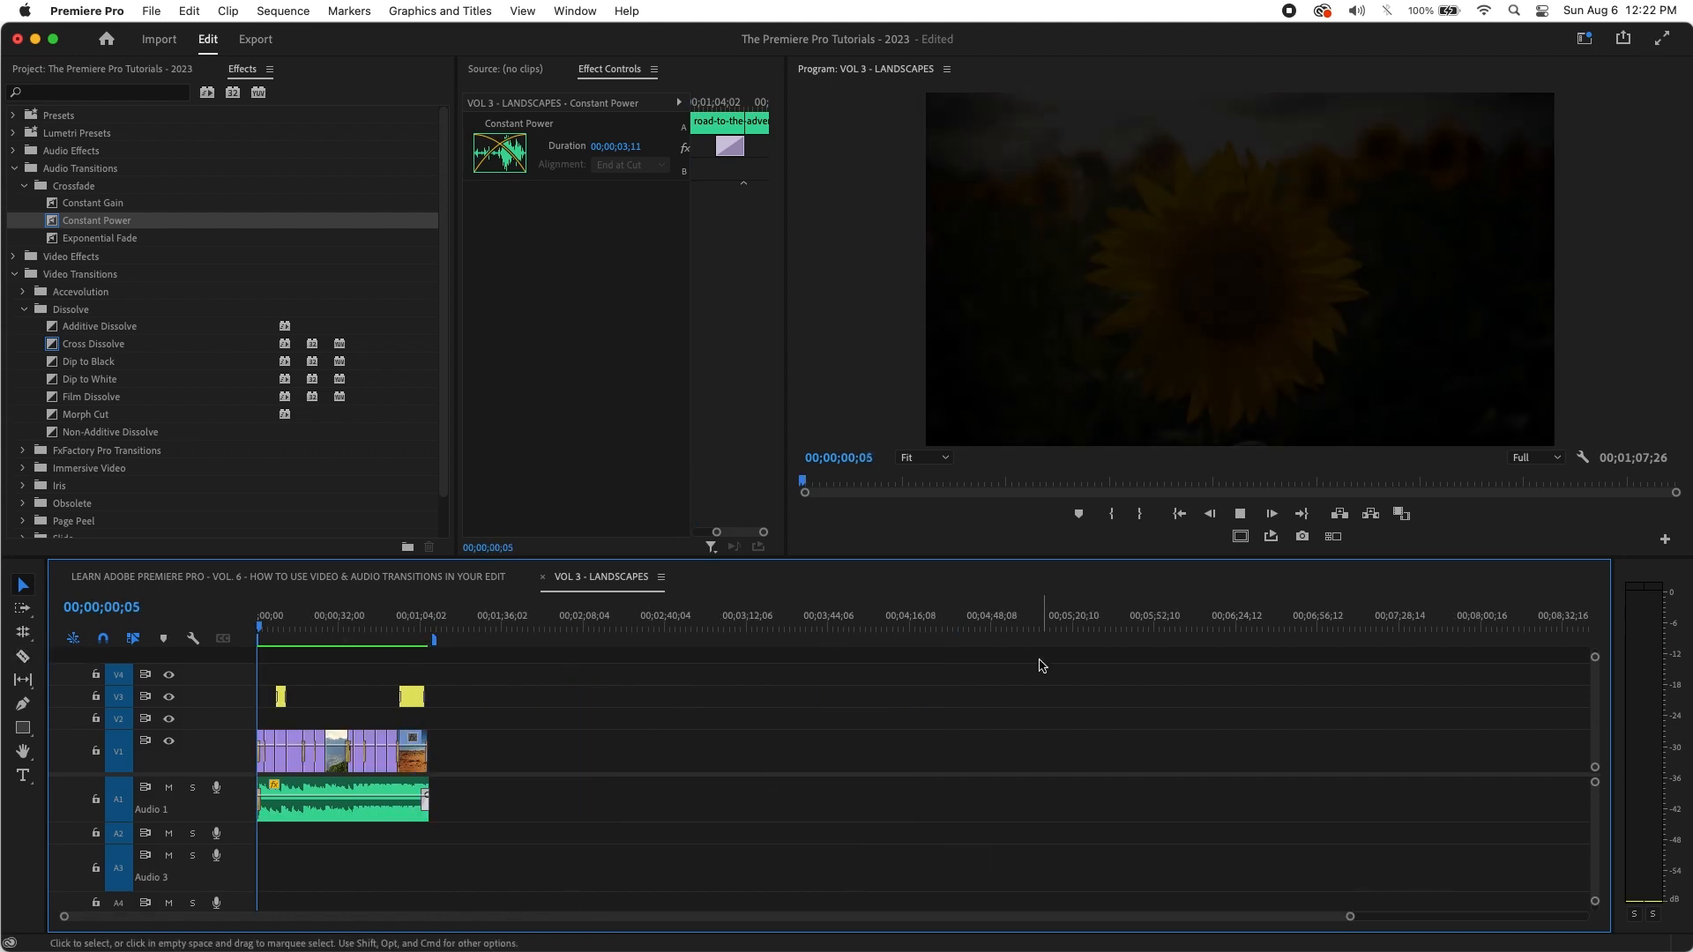
left_click_drag(1012, 559, 1015, 667)
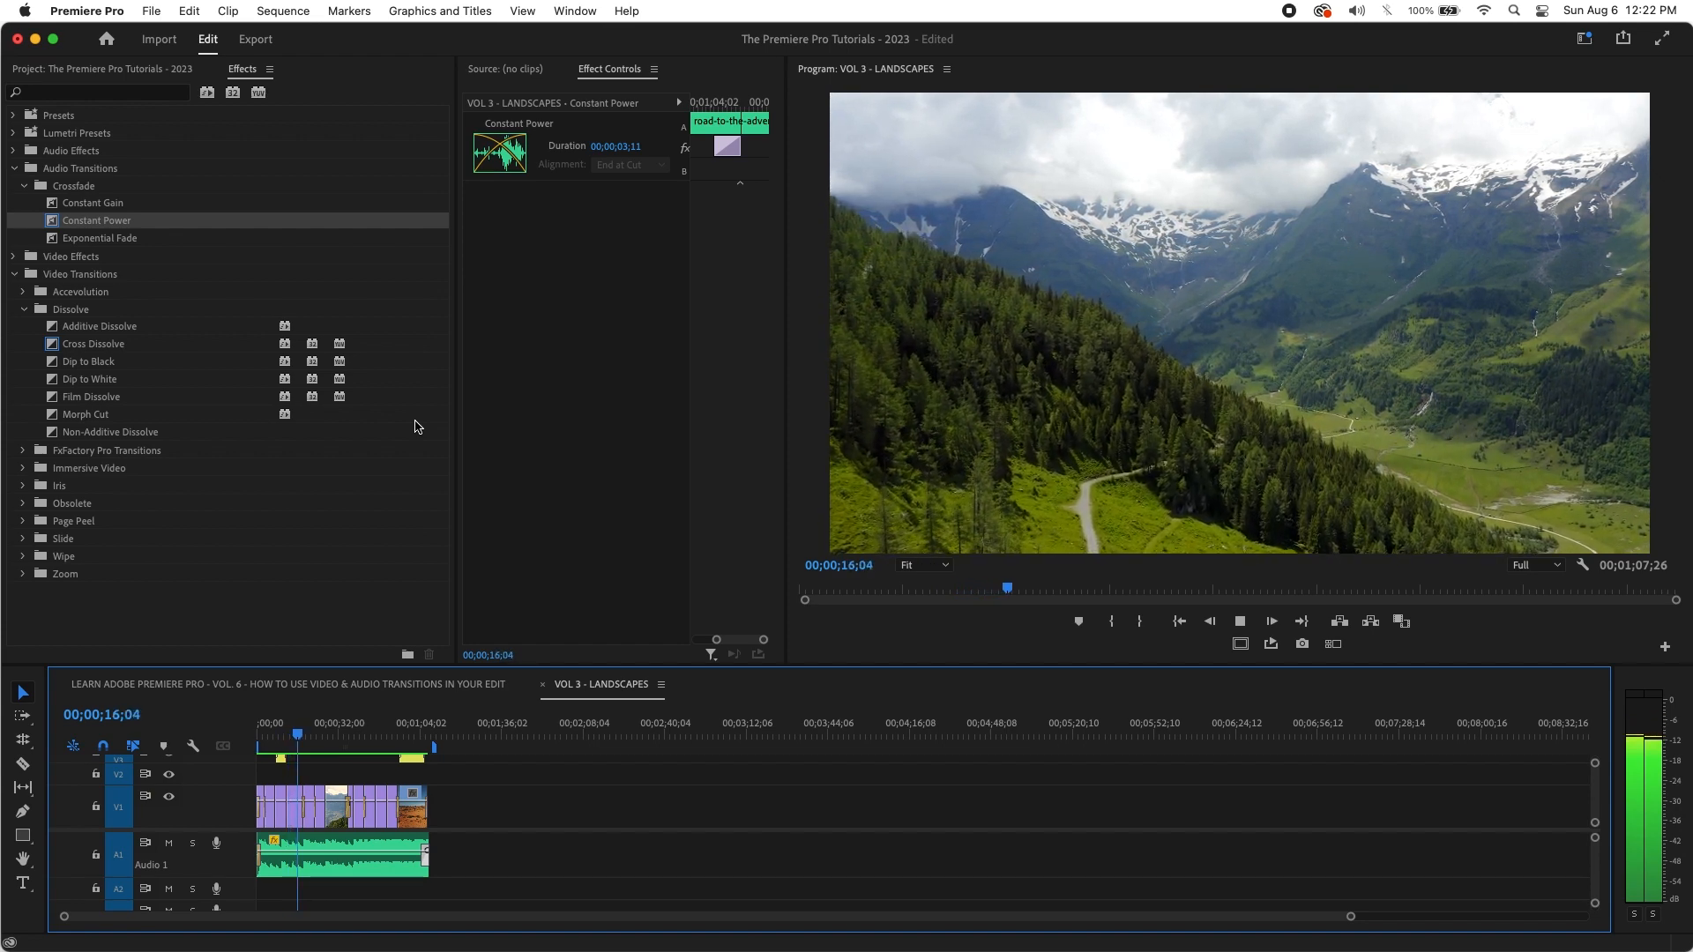
key("backslash")
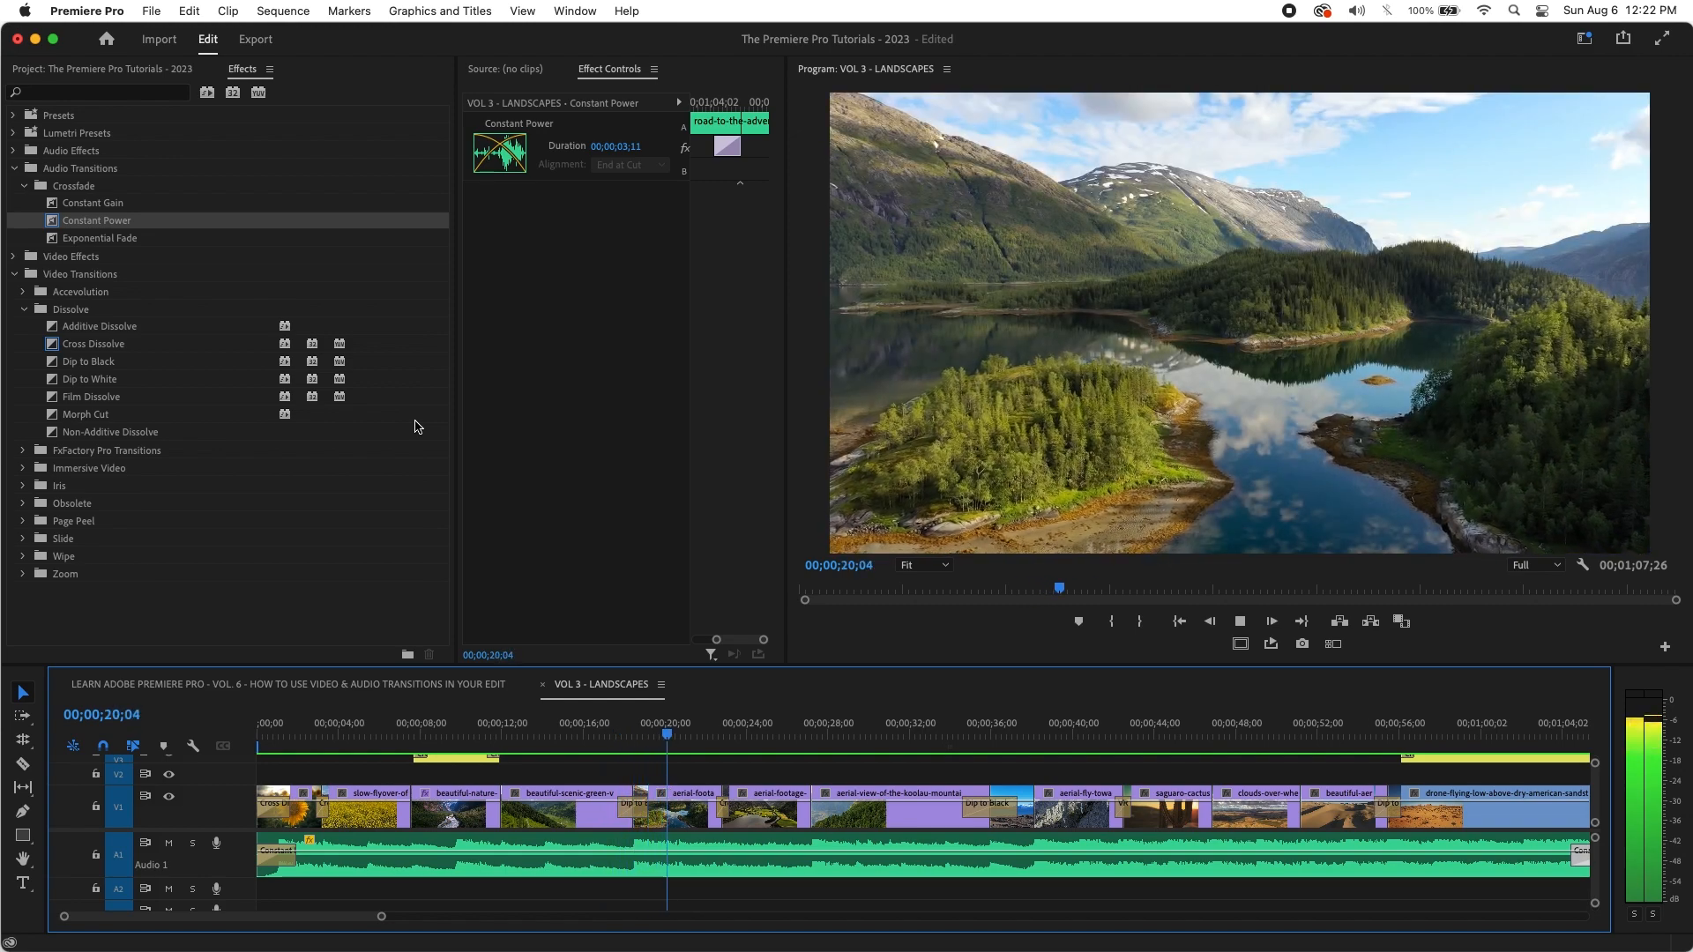
key("minus")
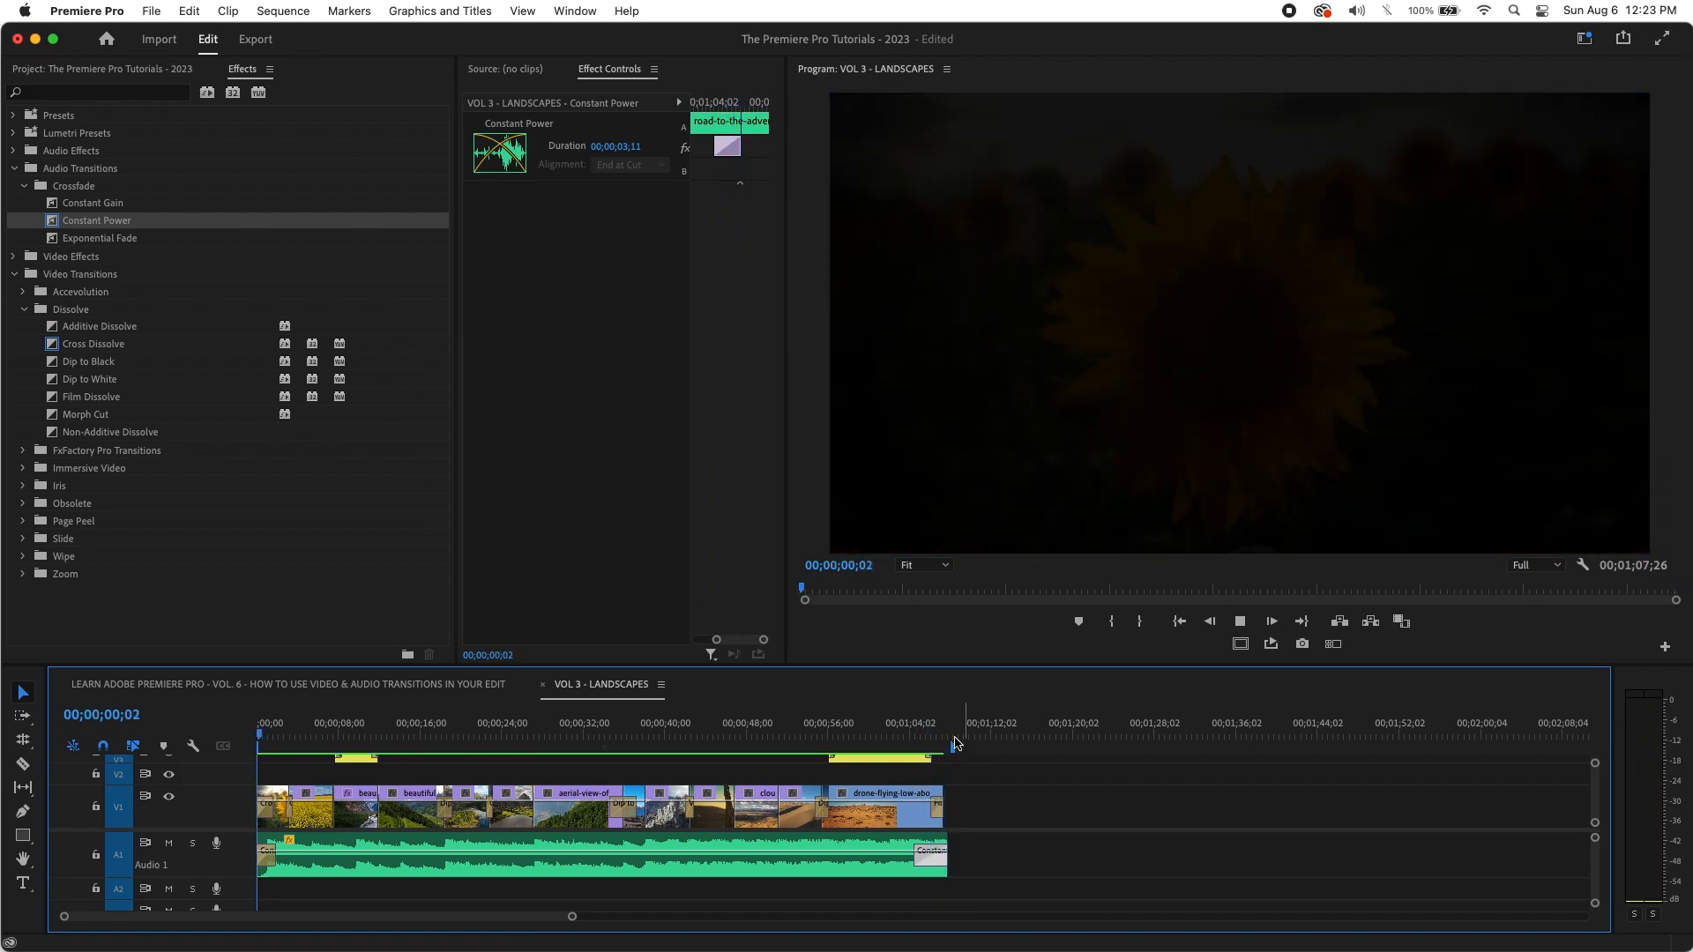
Step: Stop playback, make the timeline panel taller, and widen the Effect Controls panel
left_click(237, 757)
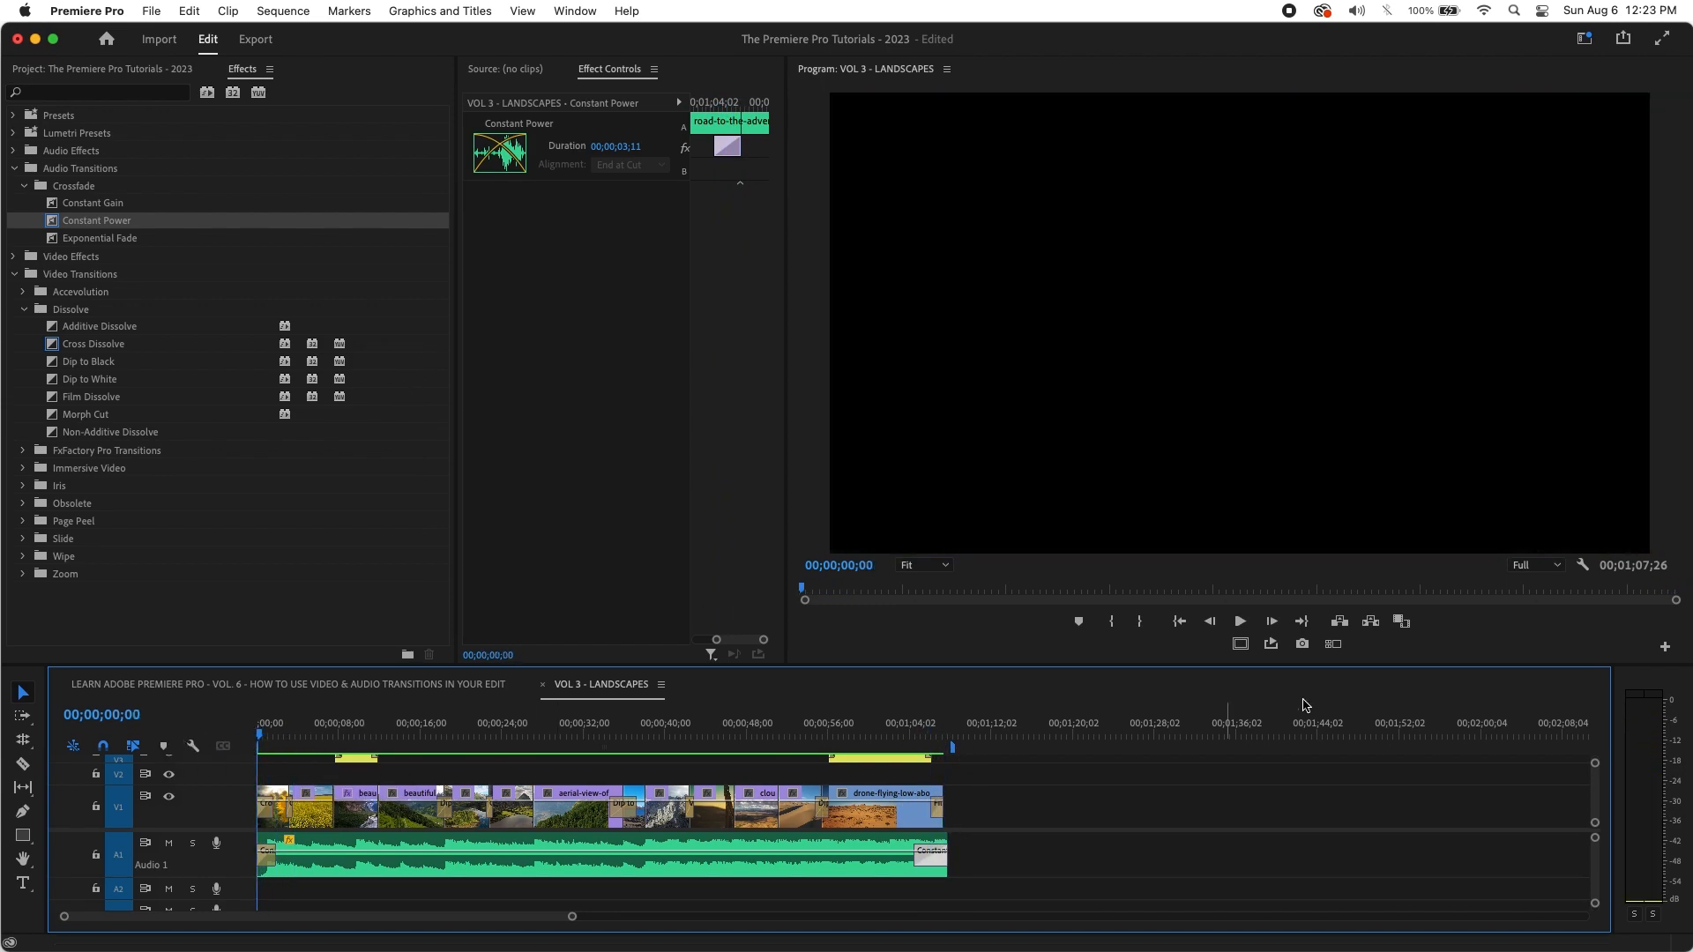
left_click_drag(1018, 665, 1005, 603)
left_click_drag(782, 436, 956, 442)
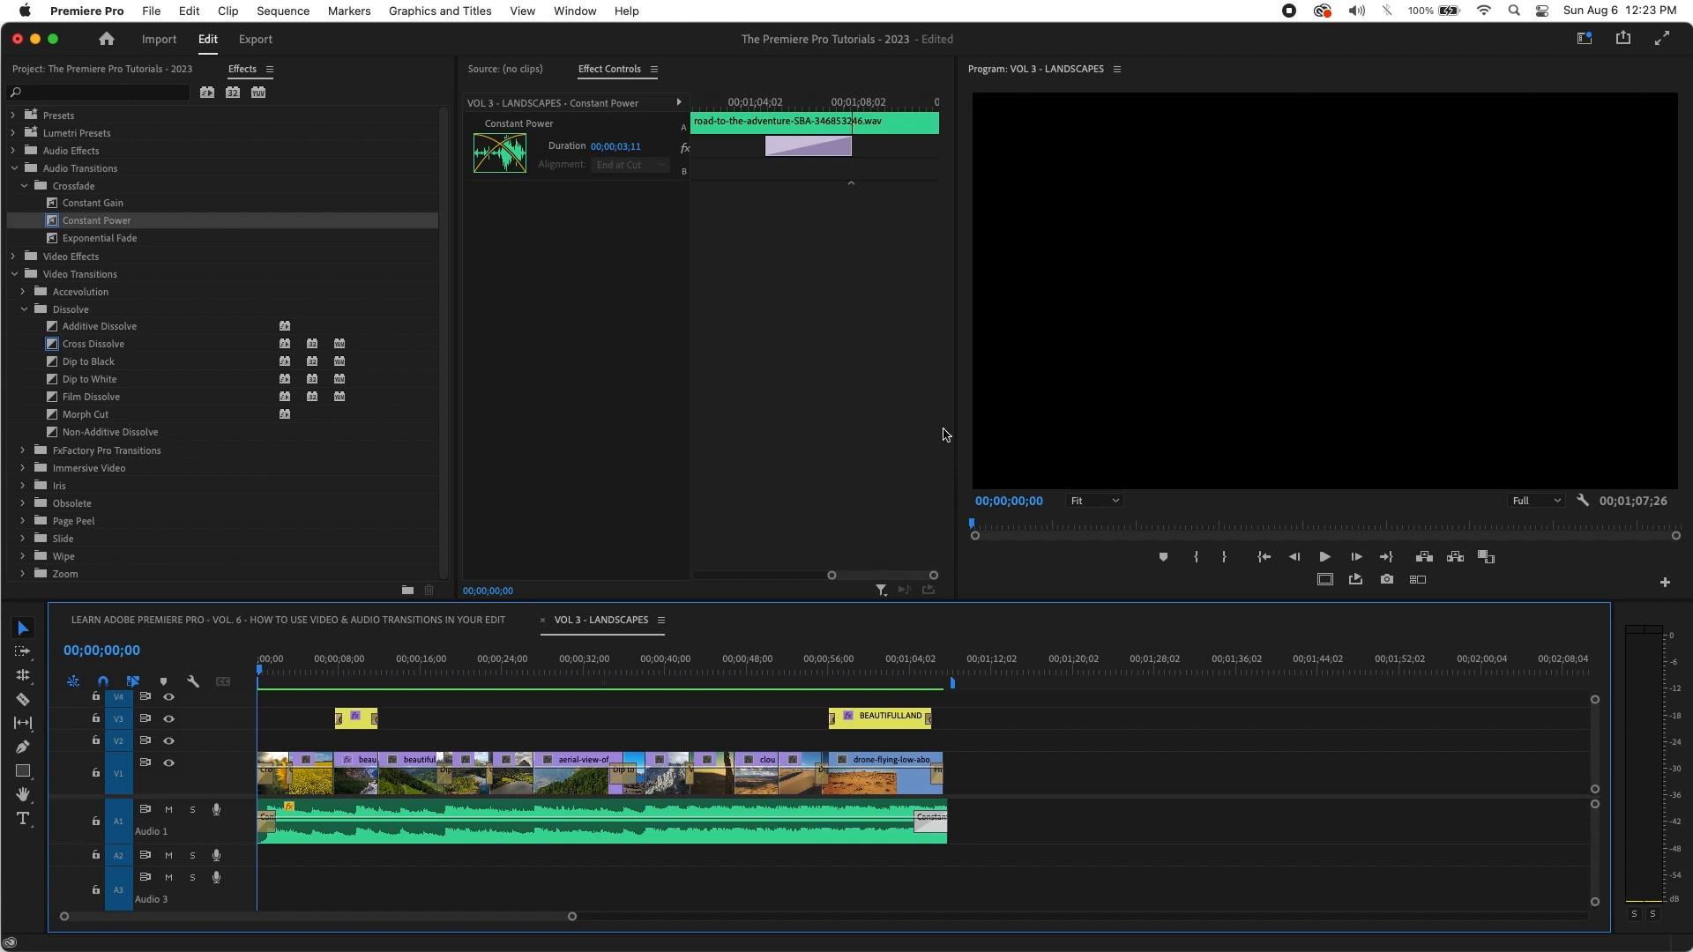
Step: Zoom in around 46 seconds and play across the cactus-to-clouds cut
left_click_drag(789, 677, 718, 697)
key("space")
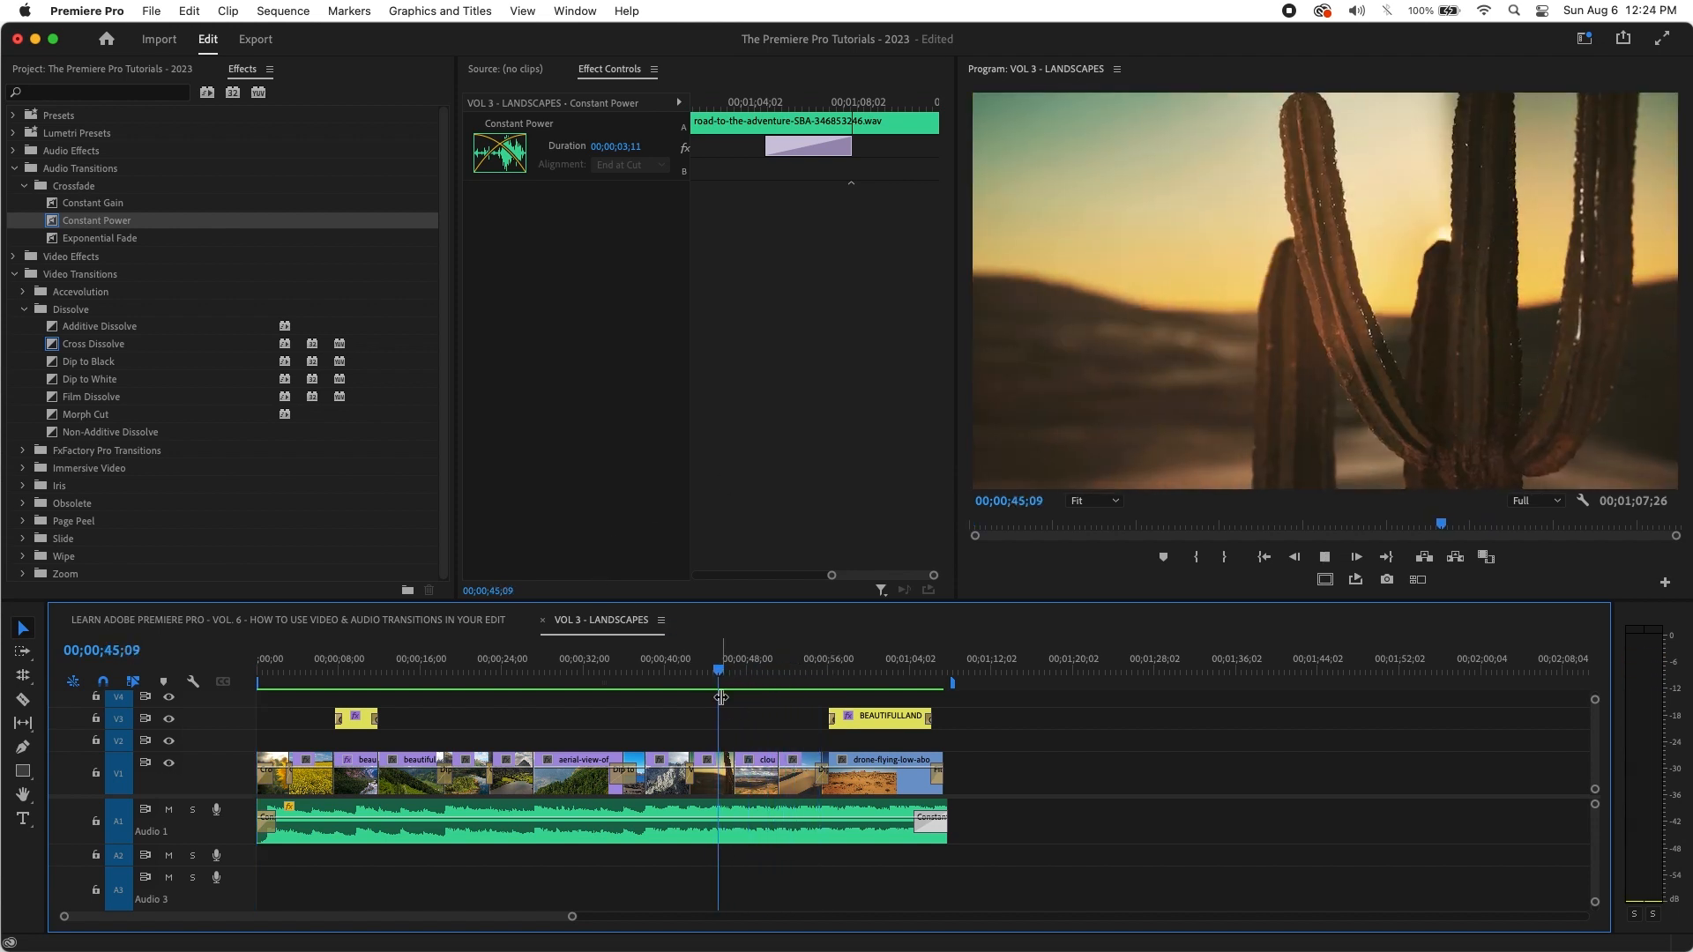
left_click(728, 670)
key("equal")
key("equal")
key("equal")
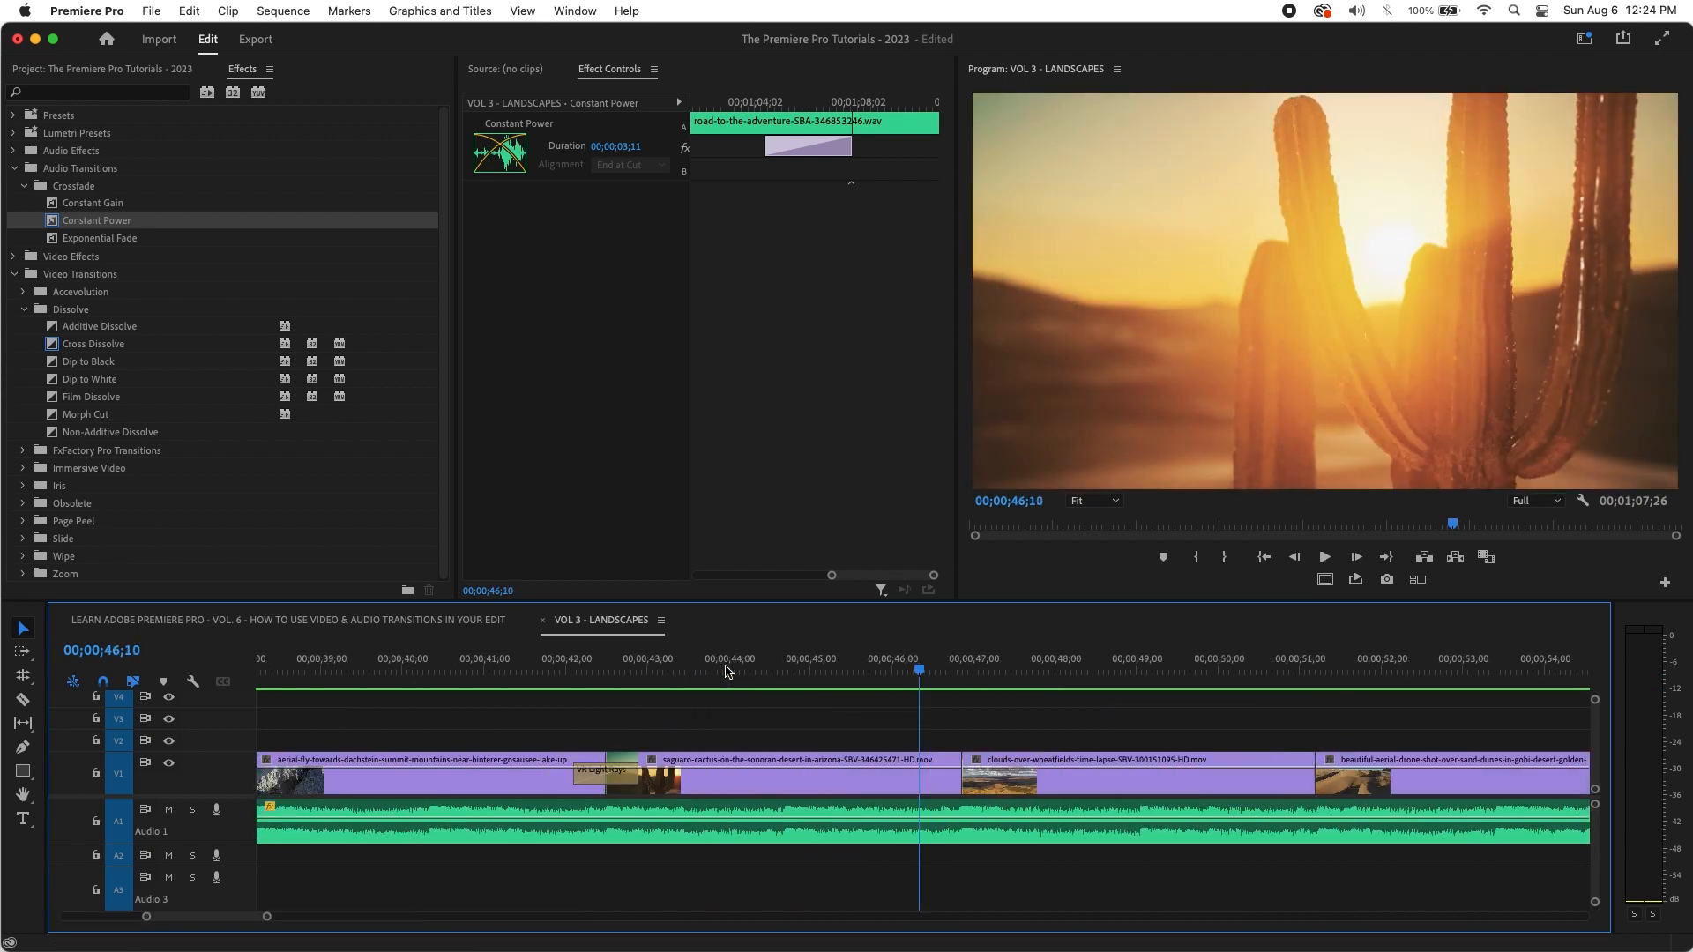
key("space")
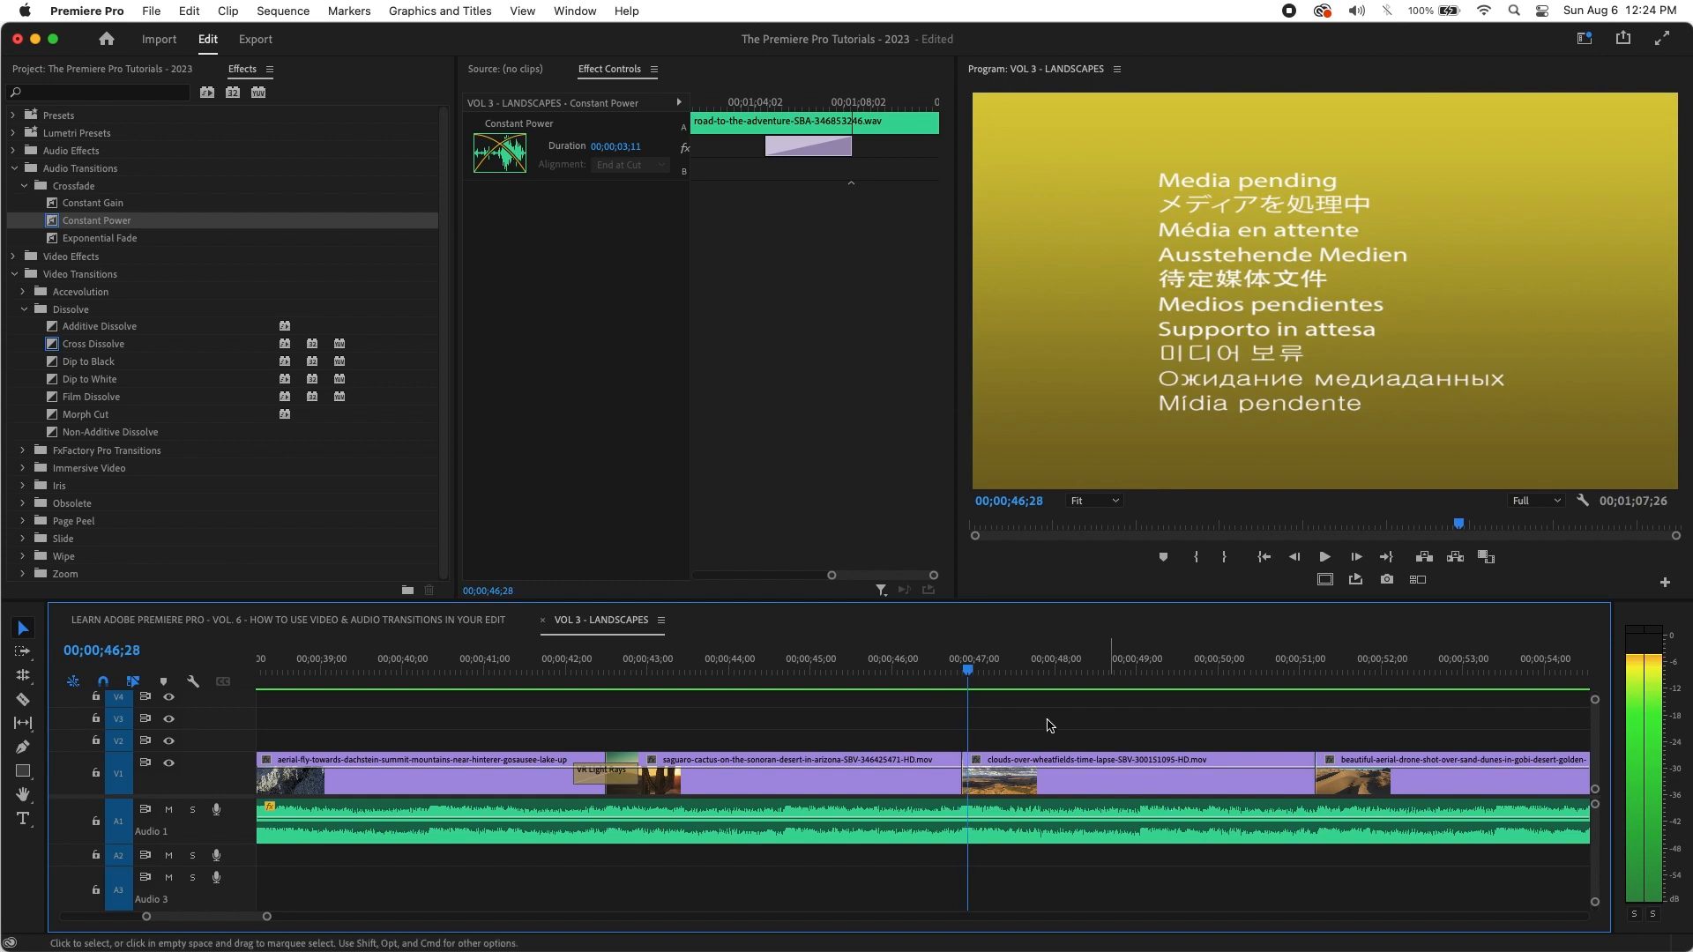
key("minus")
key("minus")
key("minus")
key("minus")
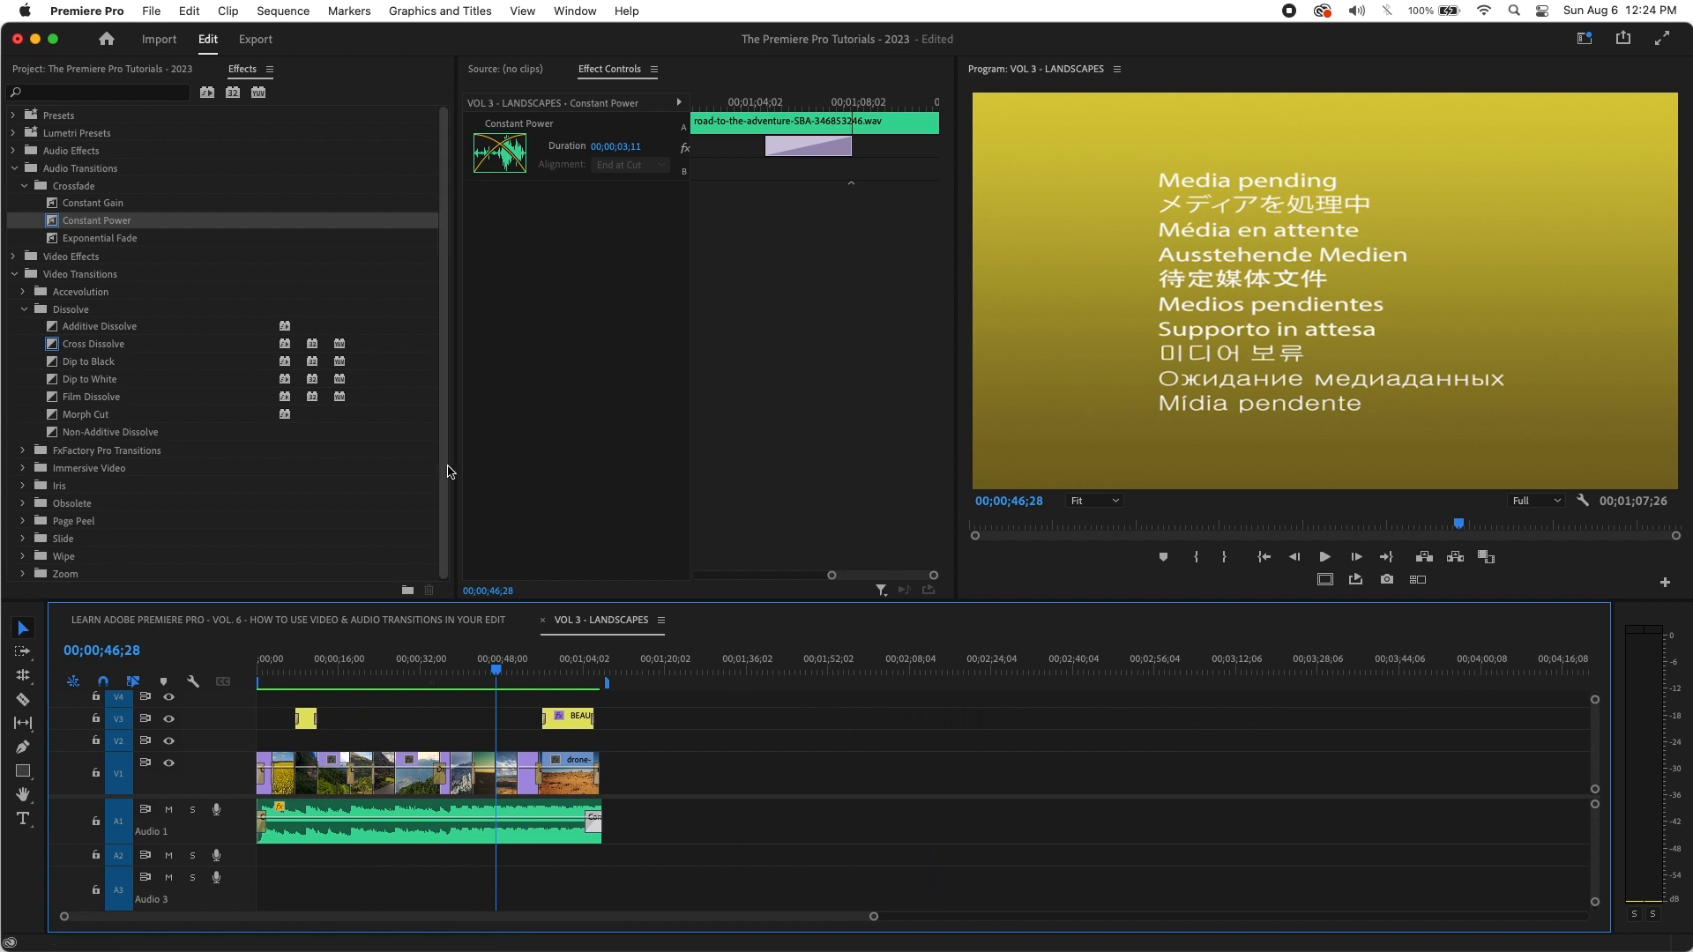
key("equal")
key("equal")
key("equal")
key("equal")
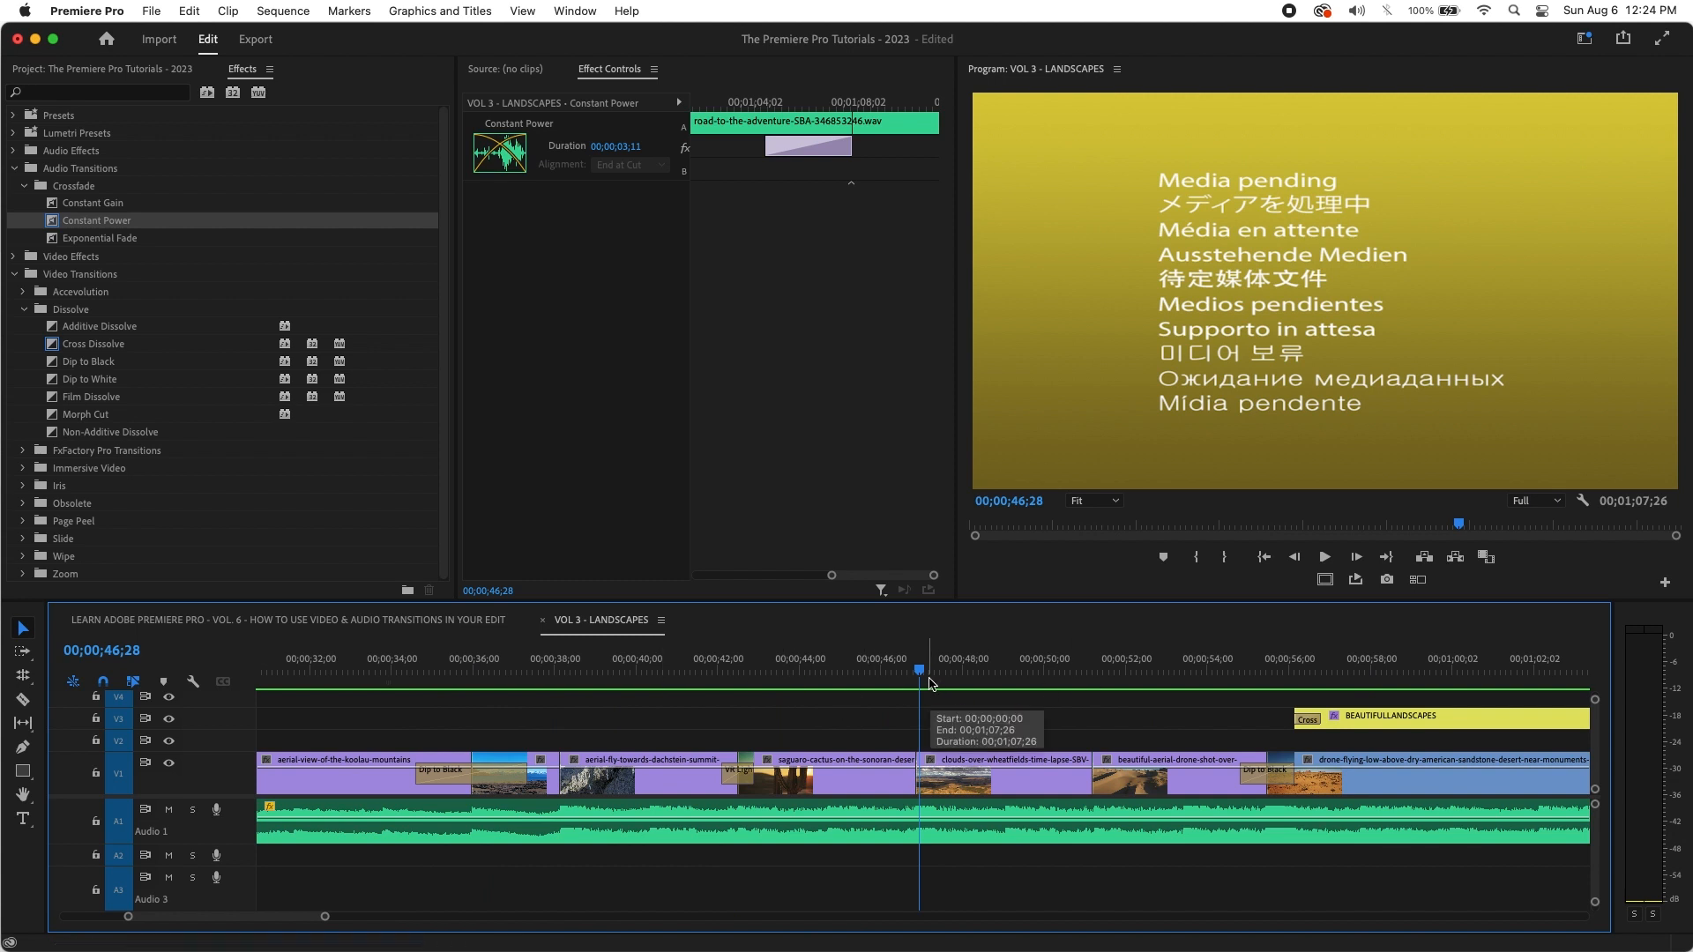
key("minus")
key("minus")
key("minus")
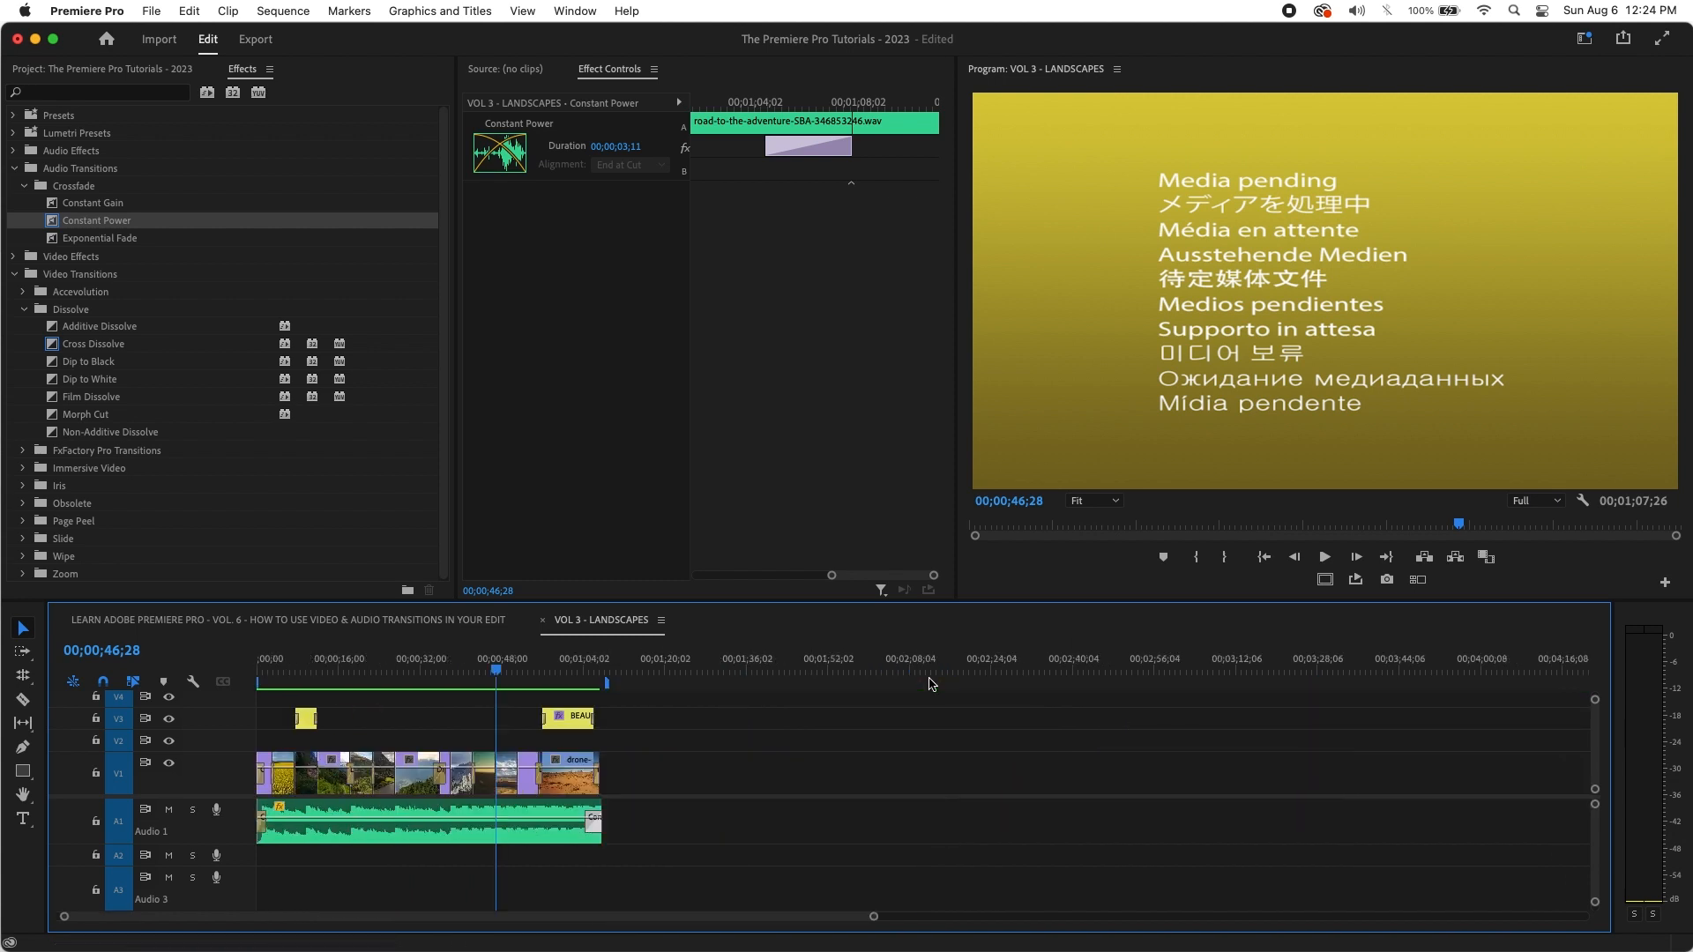